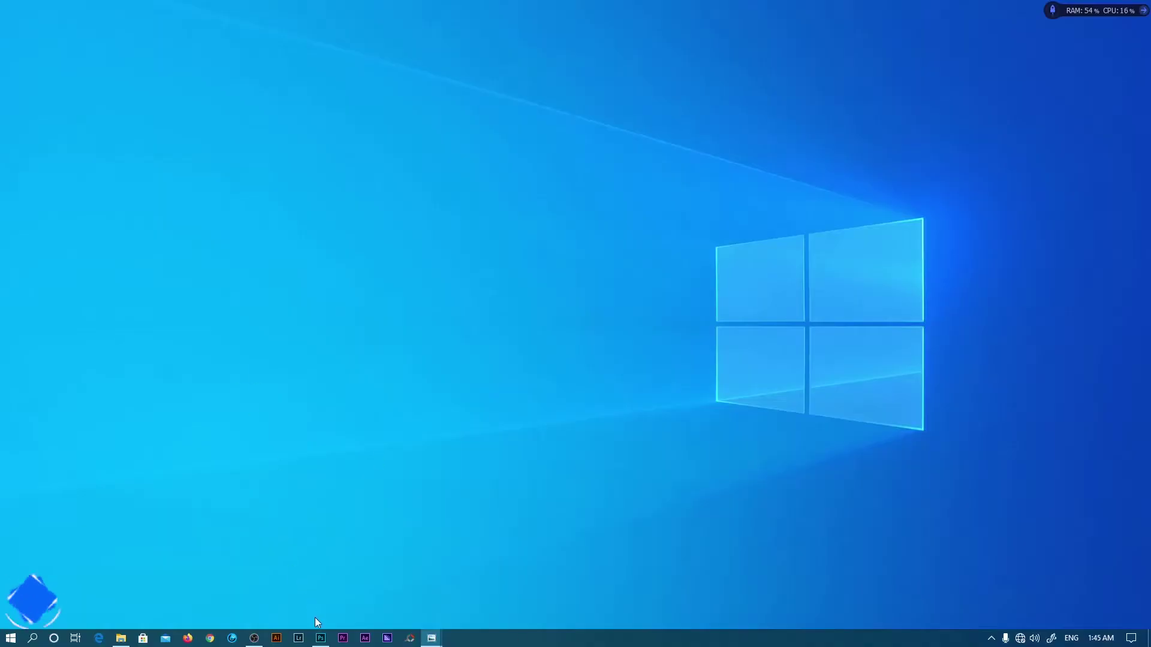
- Launch Adobe Photoshop from the Windows taskbar
left_click(323, 636)
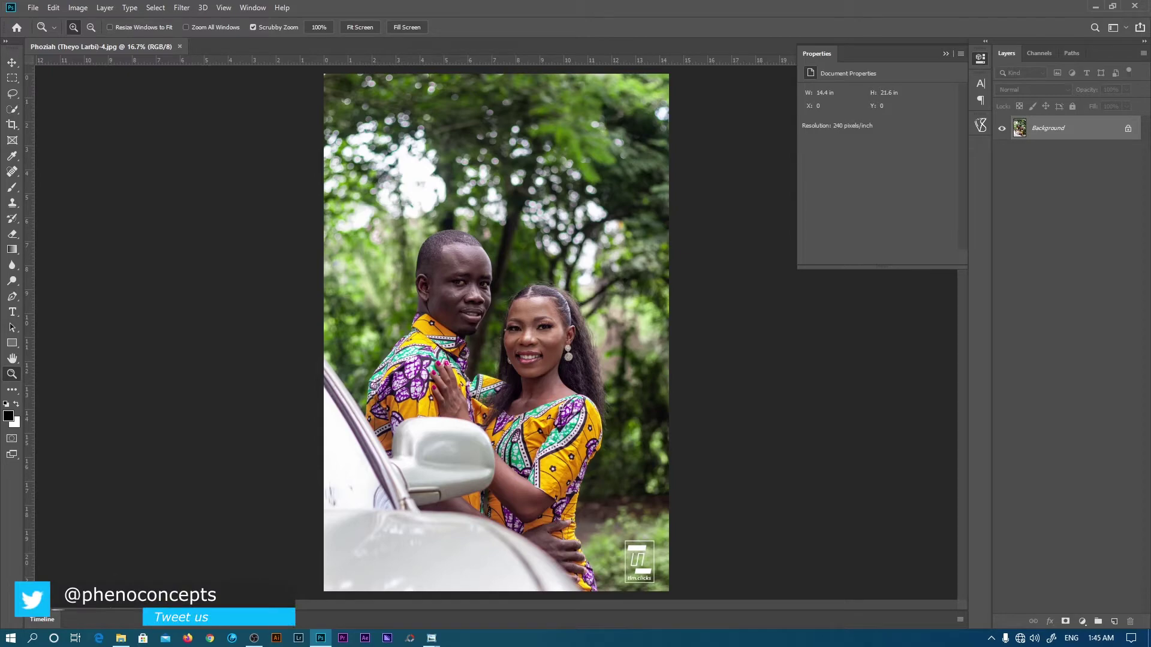
- Zoom in on the woman's face in the couple photo, then fit the whole image to the window
left_click_drag(498, 297, 584, 289)
left_click(361, 27)
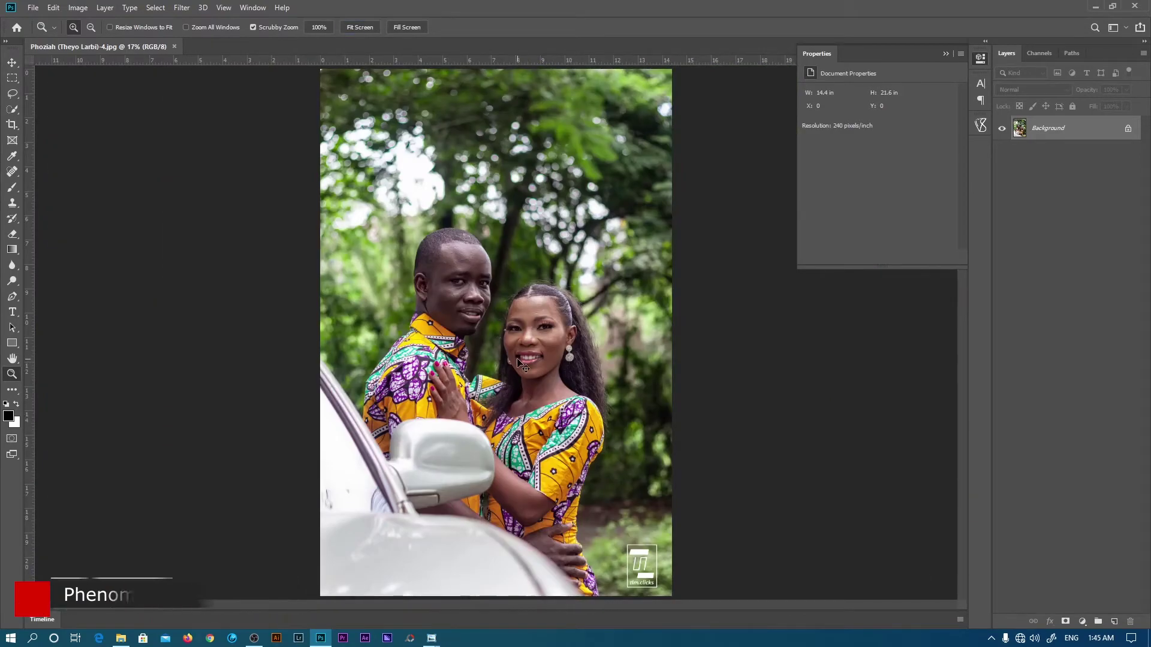
- Resize the image to 1000 × 1500 pixels by entering a height of 1500 in pixel units
key("ctrl+alt+i")
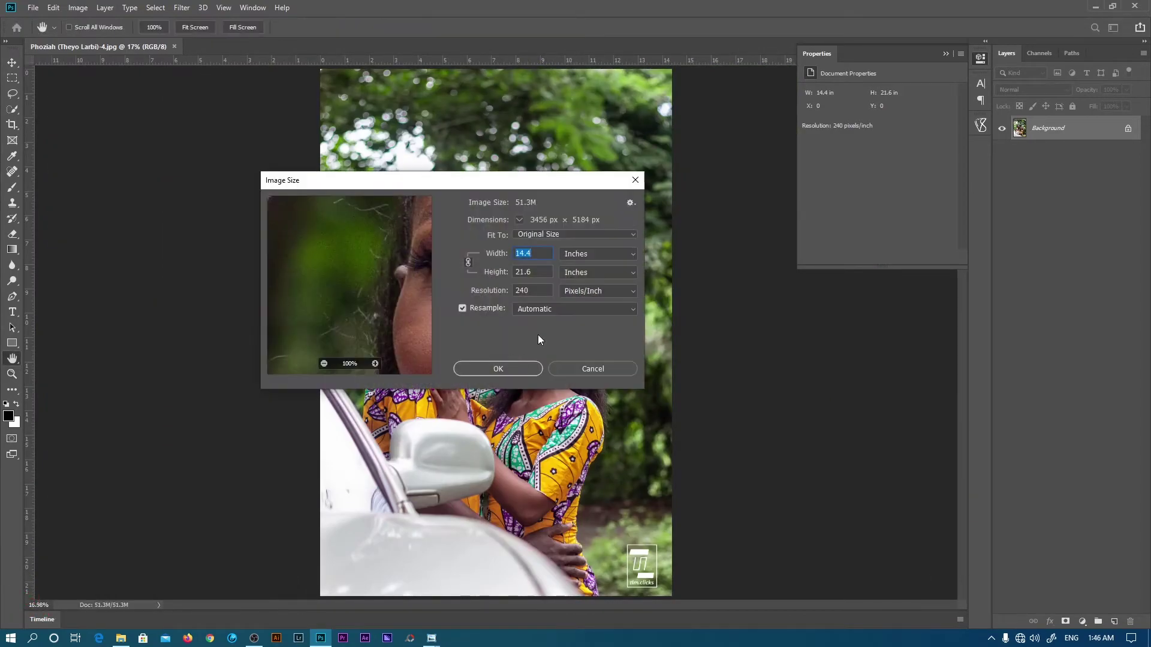
left_click(588, 367)
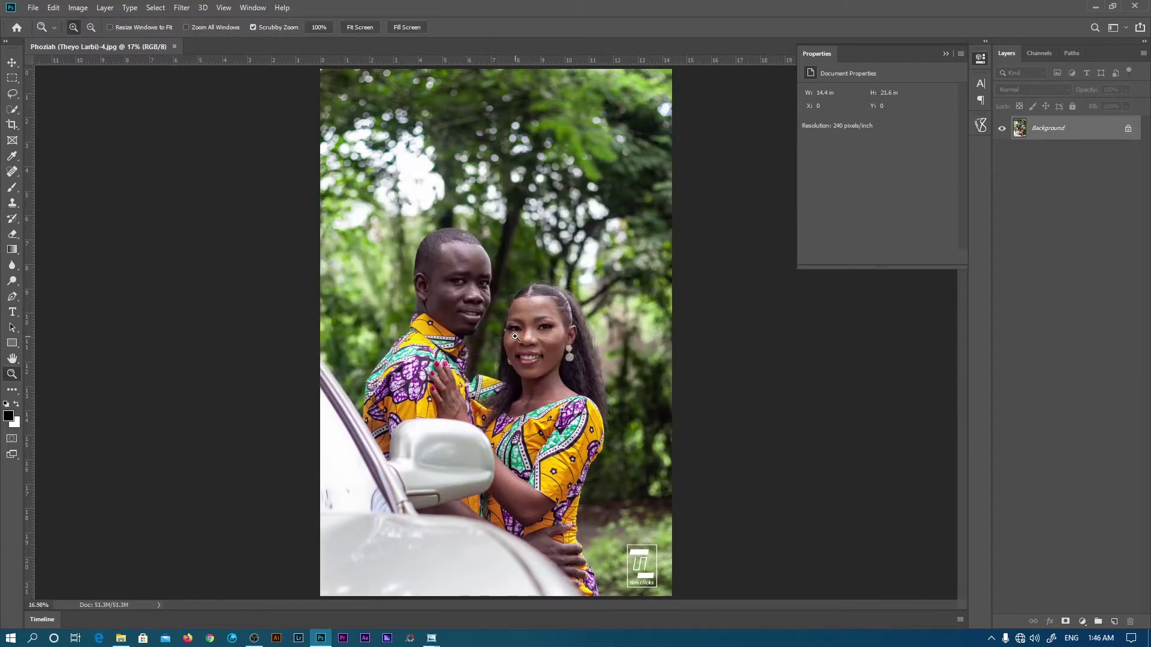
key("ctrl+alt+i")
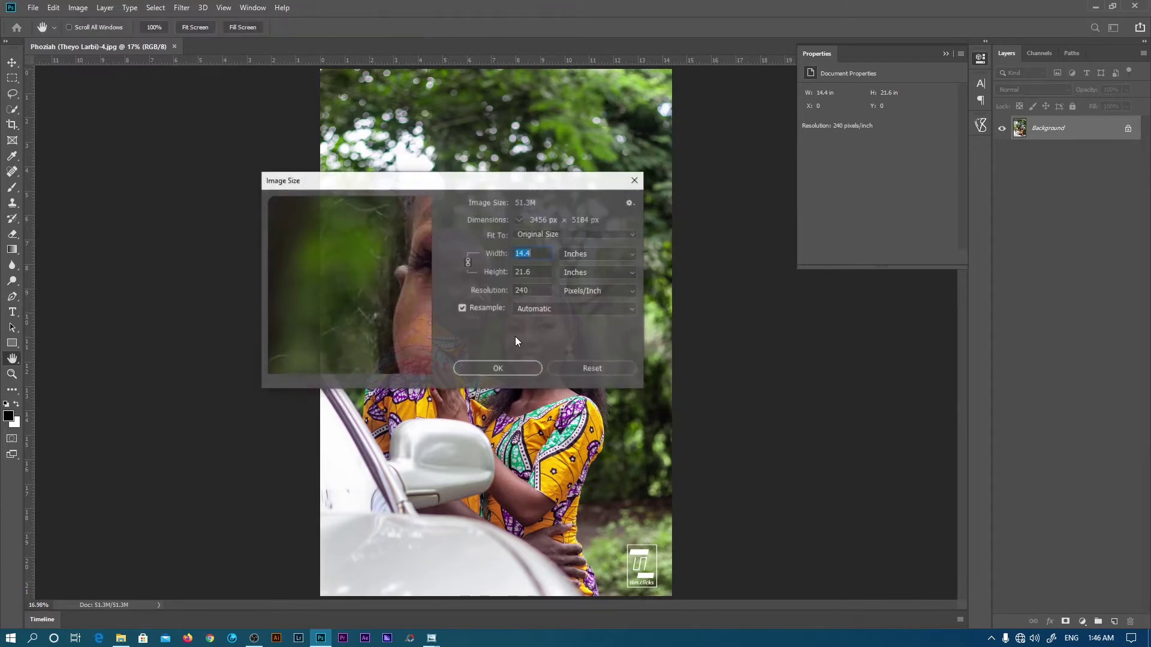
left_click(576, 255)
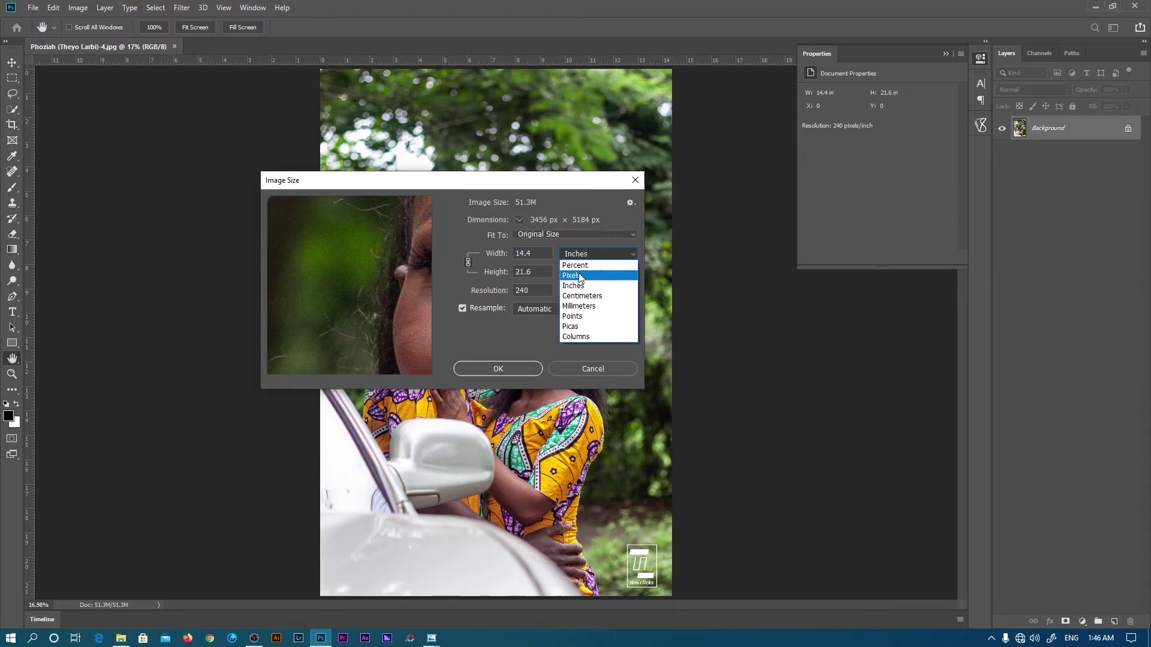
left_click(577, 276)
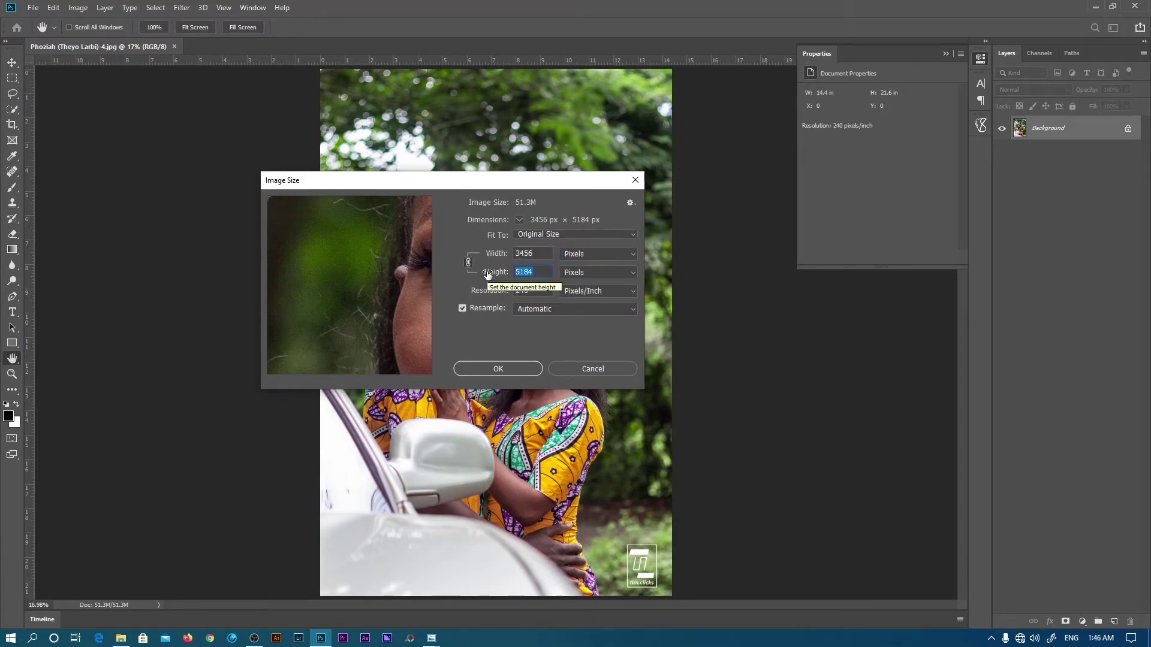
type("1500")
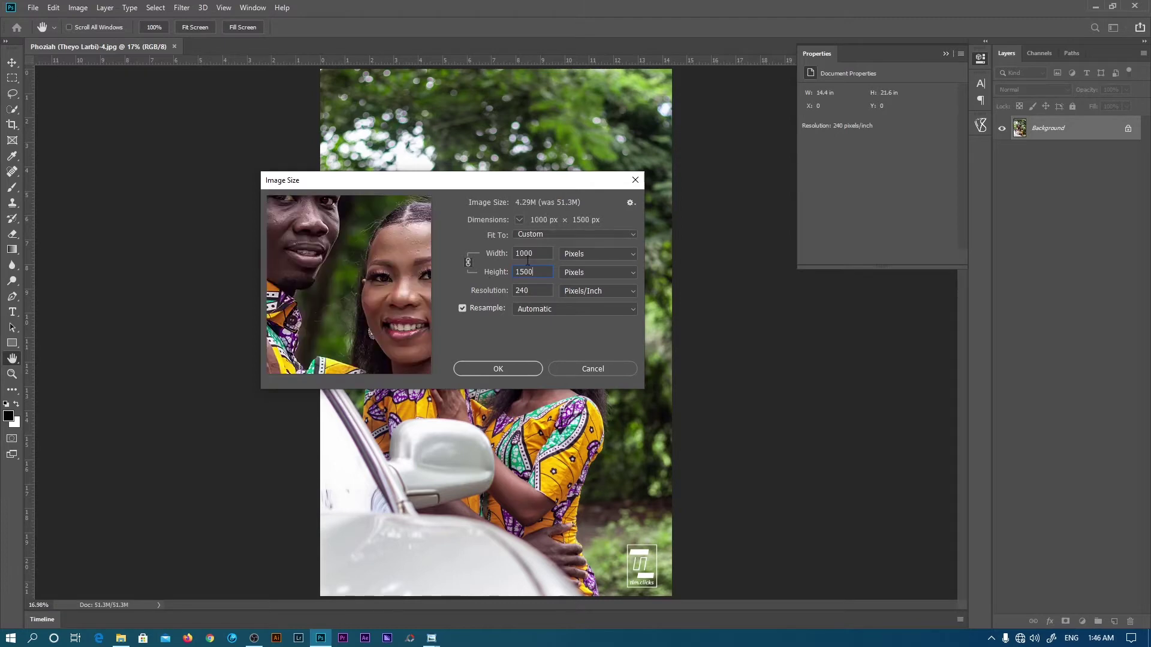
left_click(505, 369)
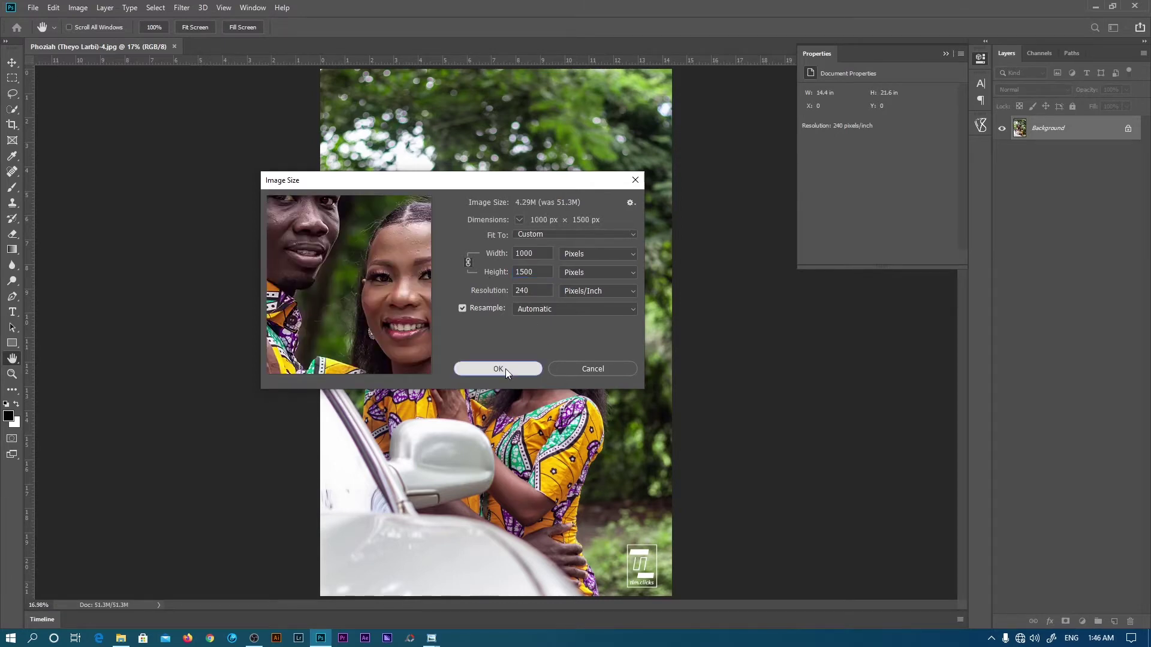
key("z")
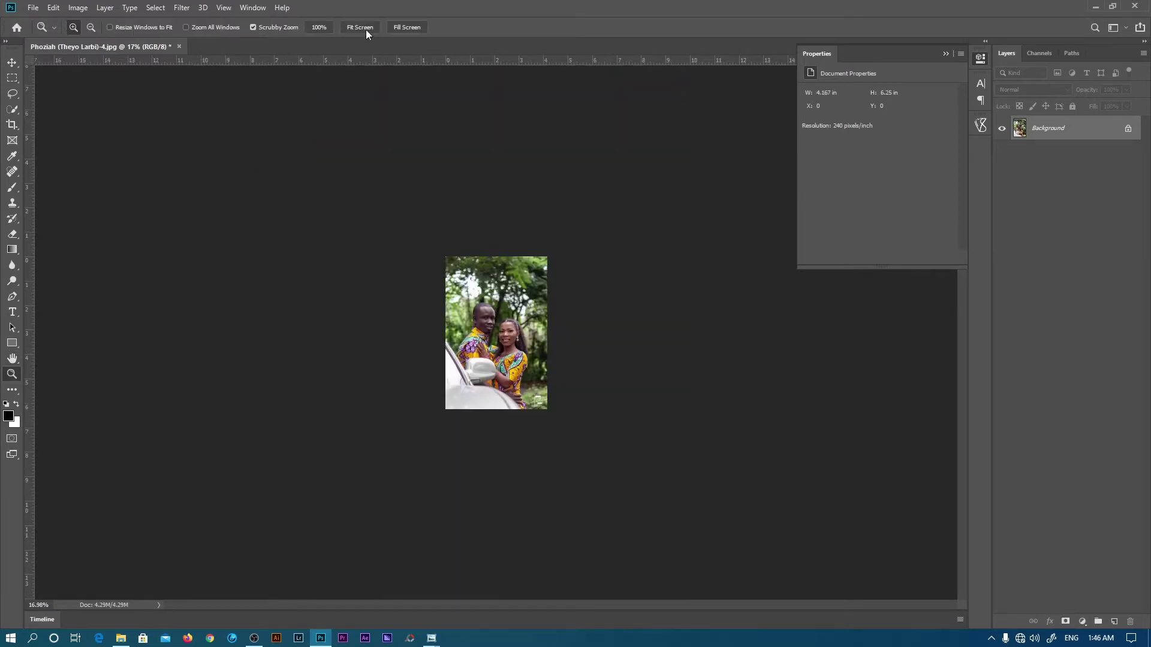
left_click(365, 29)
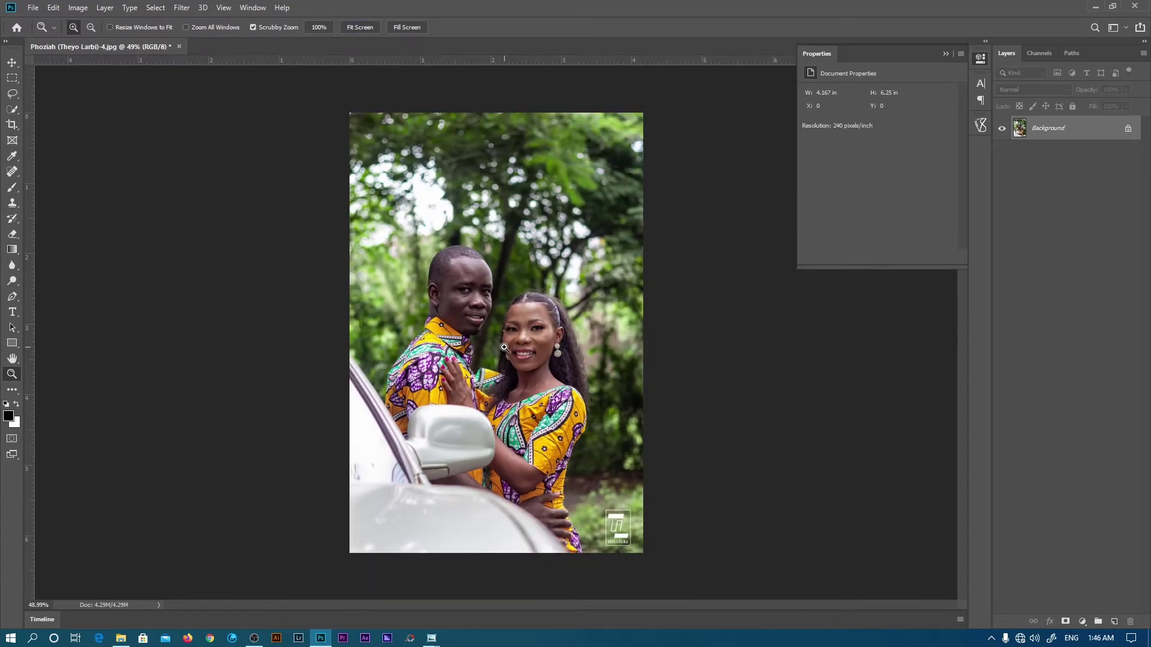
left_click_drag(495, 353, 524, 310)
left_click(361, 28)
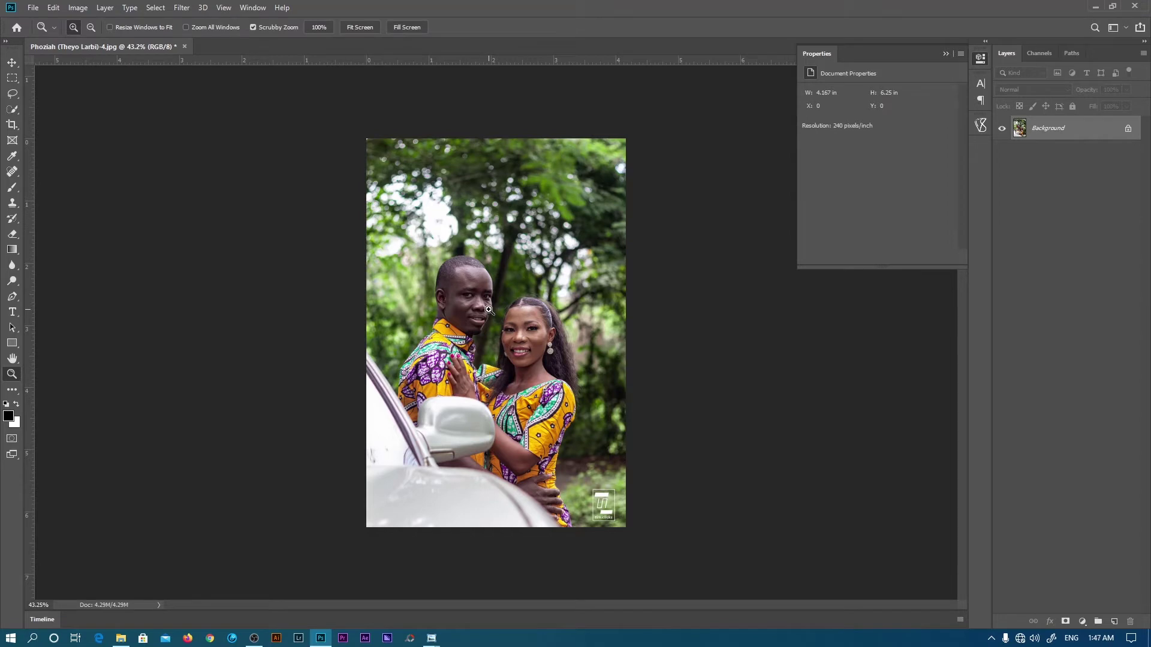
left_click(12, 312)
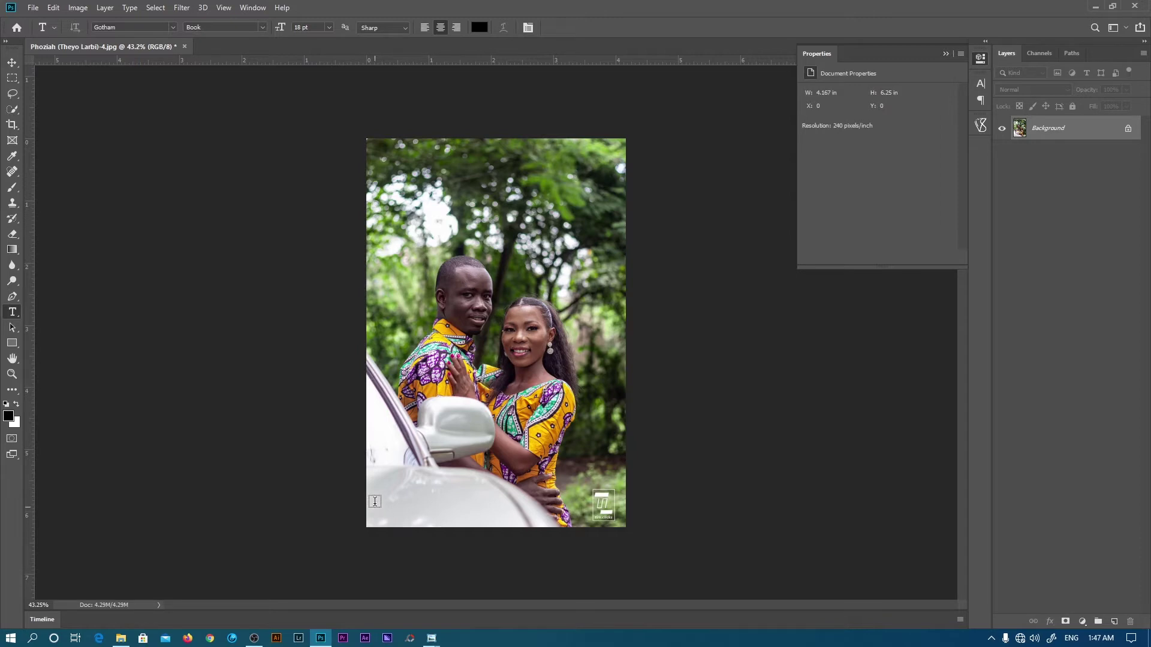
- Draw a black rectangle, about 1000 × 245 px, stretched across the photo's bottom edge
key("v")
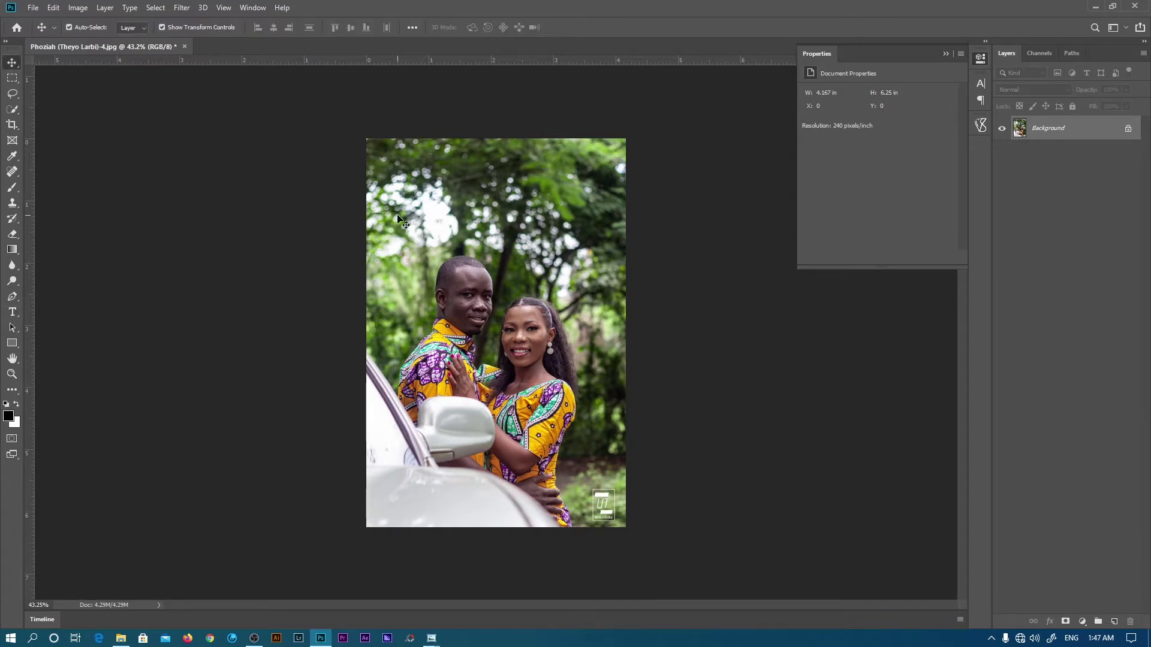
left_click(13, 344)
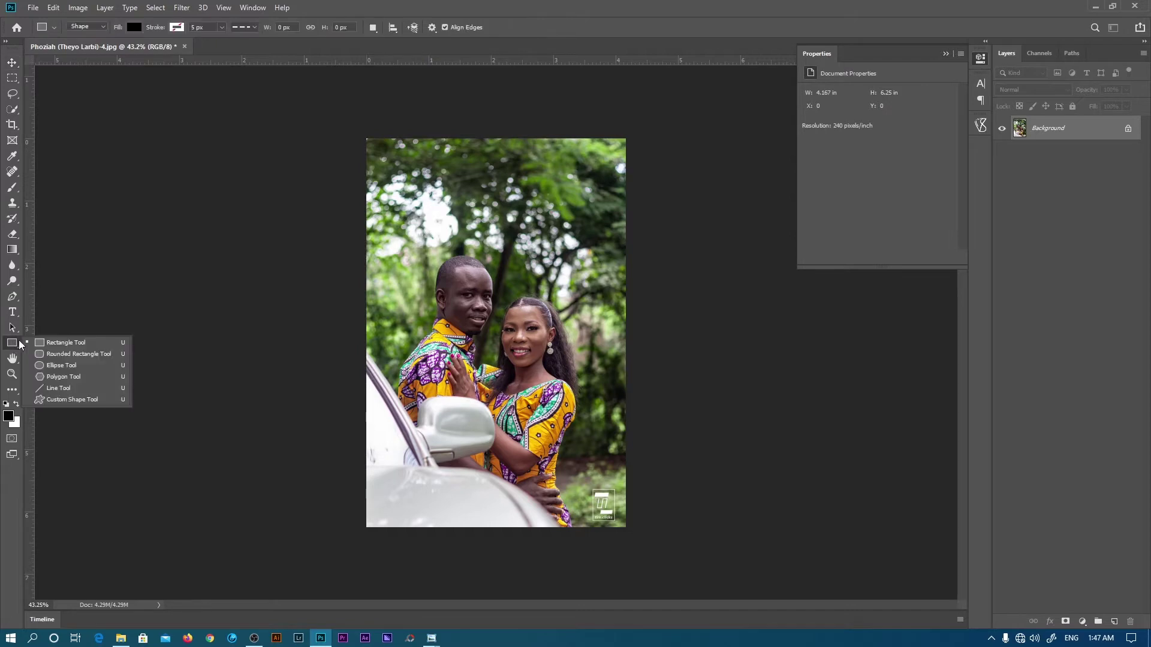
left_click(66, 343)
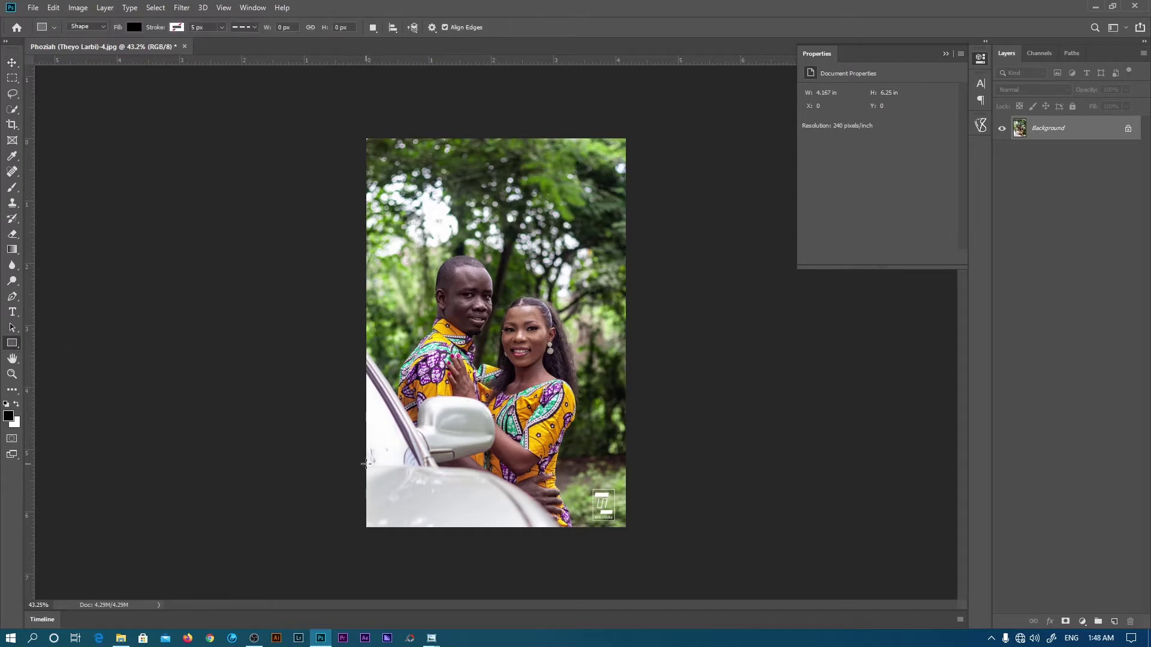
mouse_move(367, 463)
left_mouse_down()
mouse_move(629, 517)
mouse_move(626, 527)
mouse_move(629, 491)
left_mouse_up()
key("v")
left_click_drag(497, 526, 497, 527)
left_click_drag(364, 495, 366, 494)
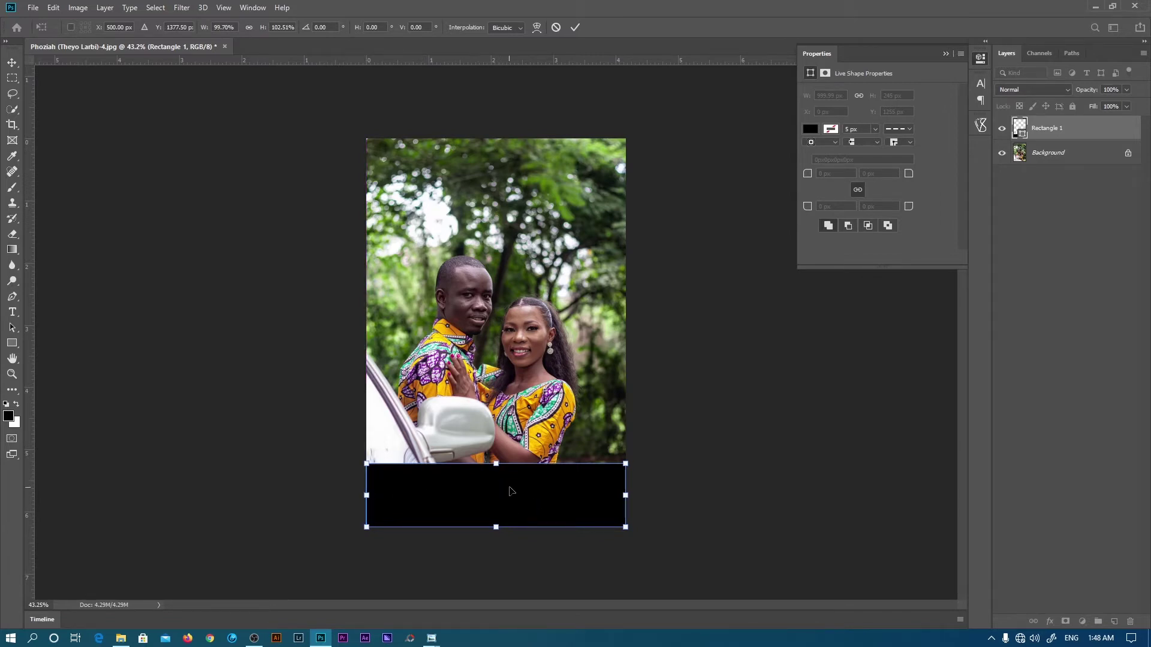
left_click(578, 27)
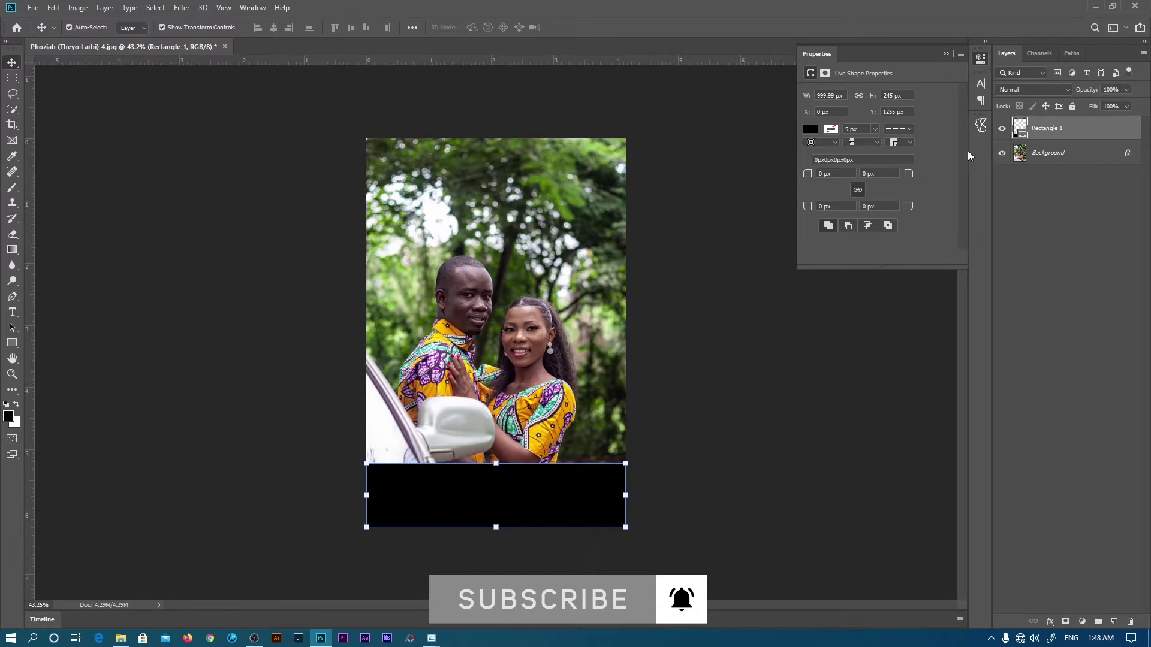
- Unlock the Background layer into Layer 0 and move the photo up one inch above the bar
left_click(1055, 152)
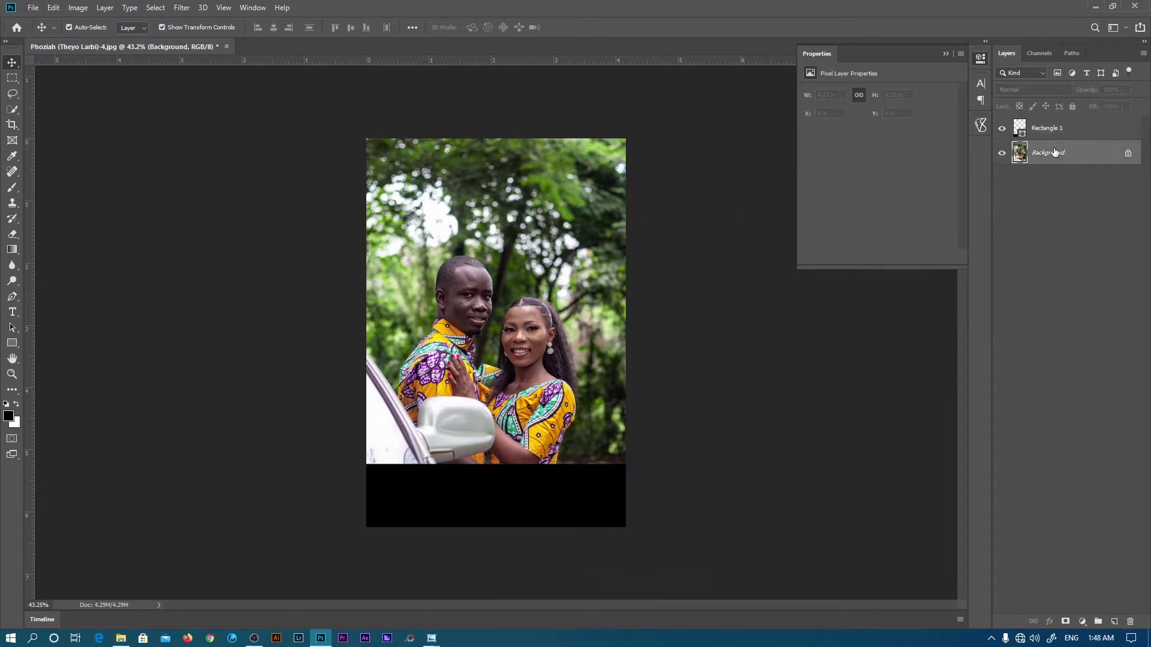
left_click(1128, 155)
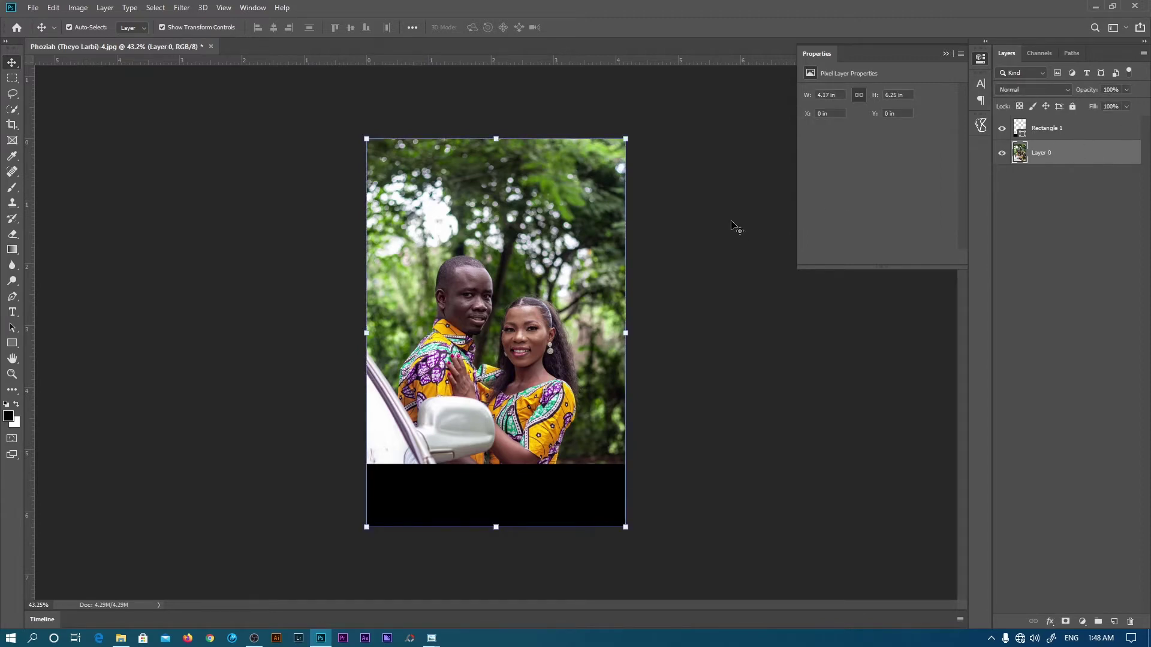
key("ctrl")
left_click_drag(553, 332, 547, 268)
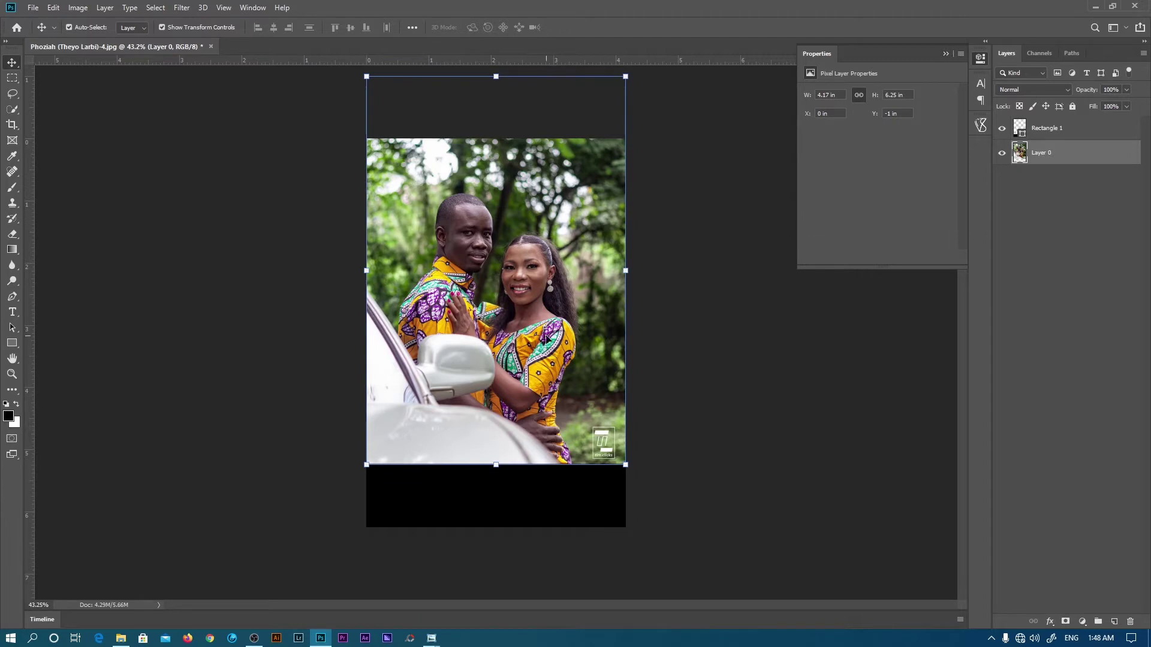
key("z")
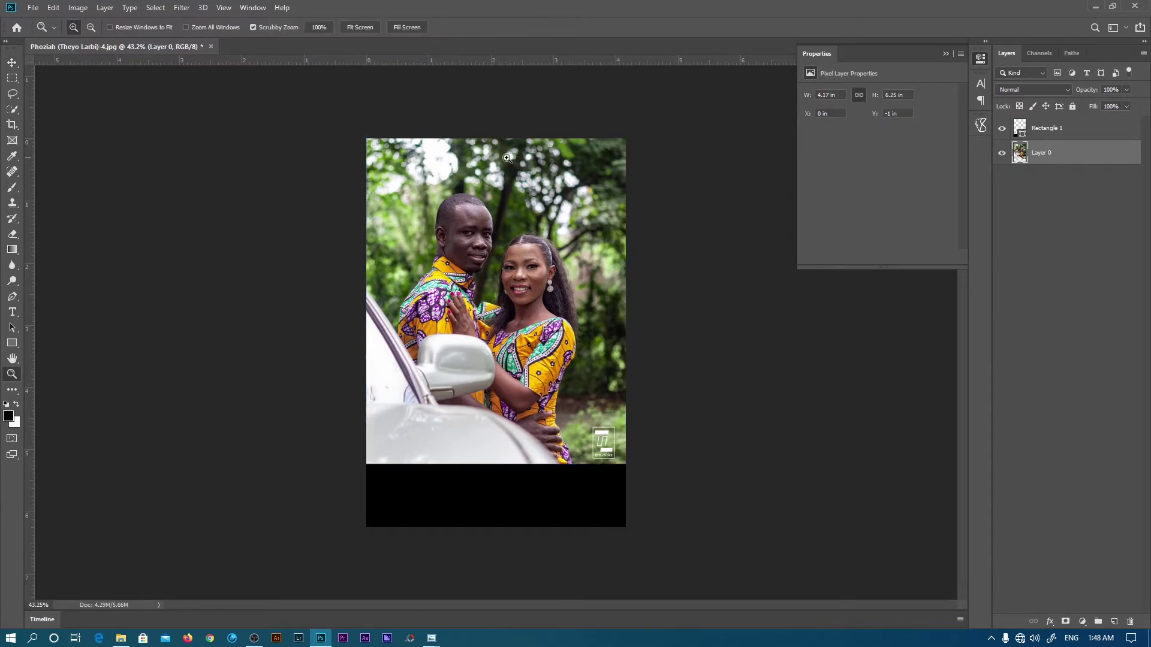
left_click(359, 27)
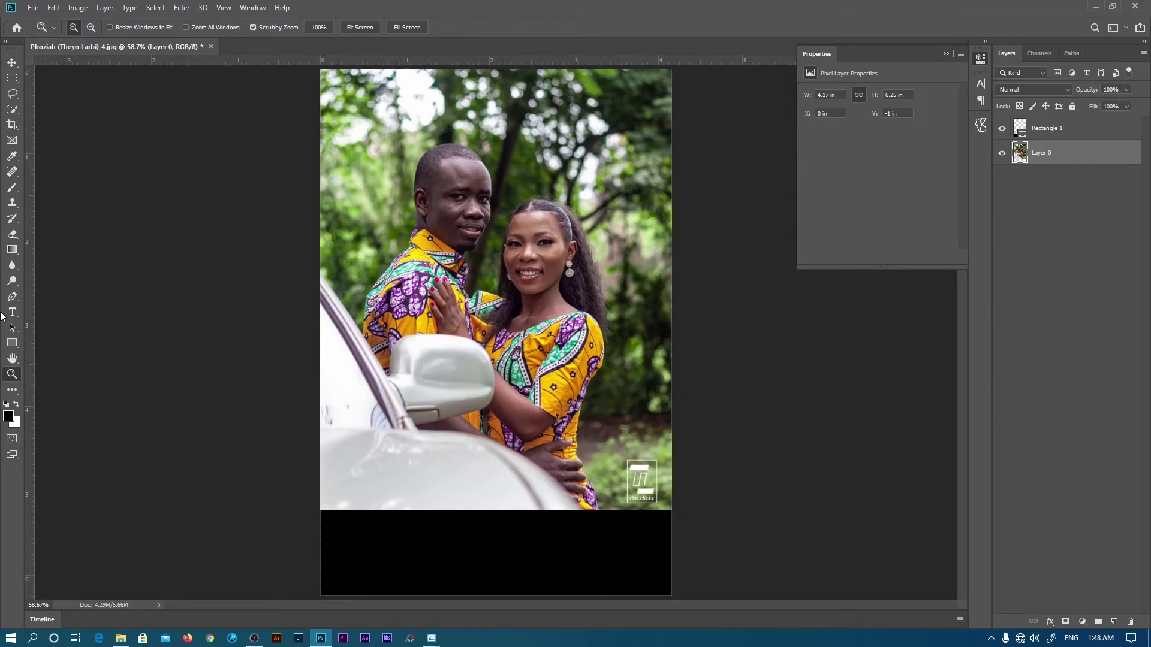
- Type 'Save' on the photo and colour it #f6ae01, sampled from the yellow dress
left_click(12, 312)
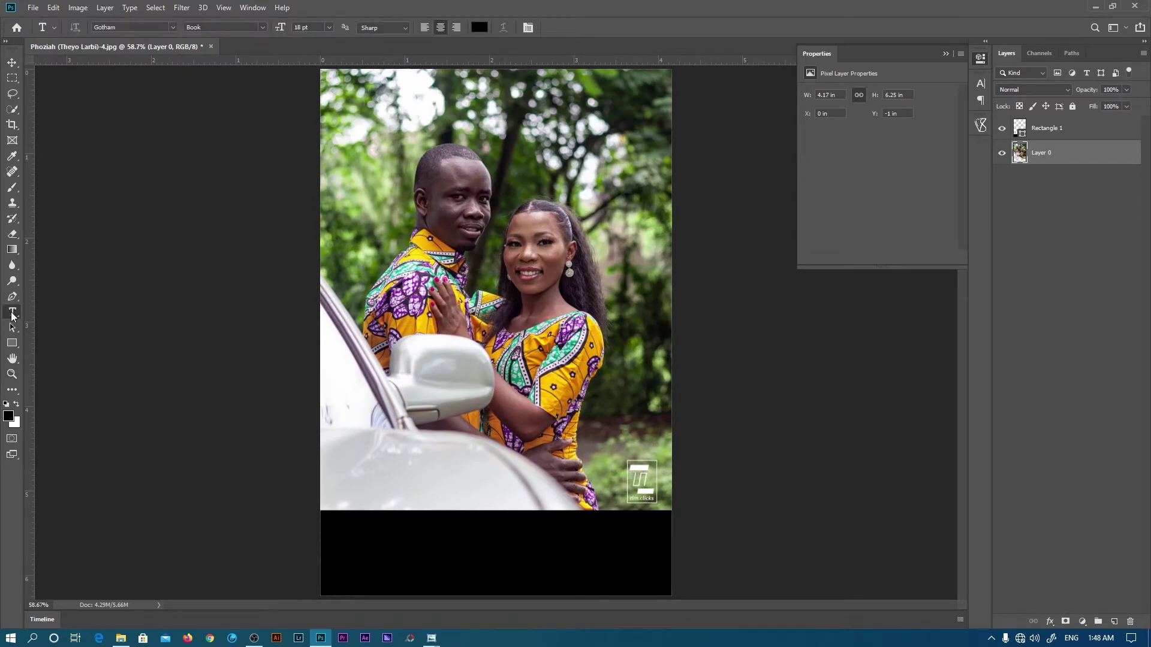
left_click(476, 250)
type("Save")
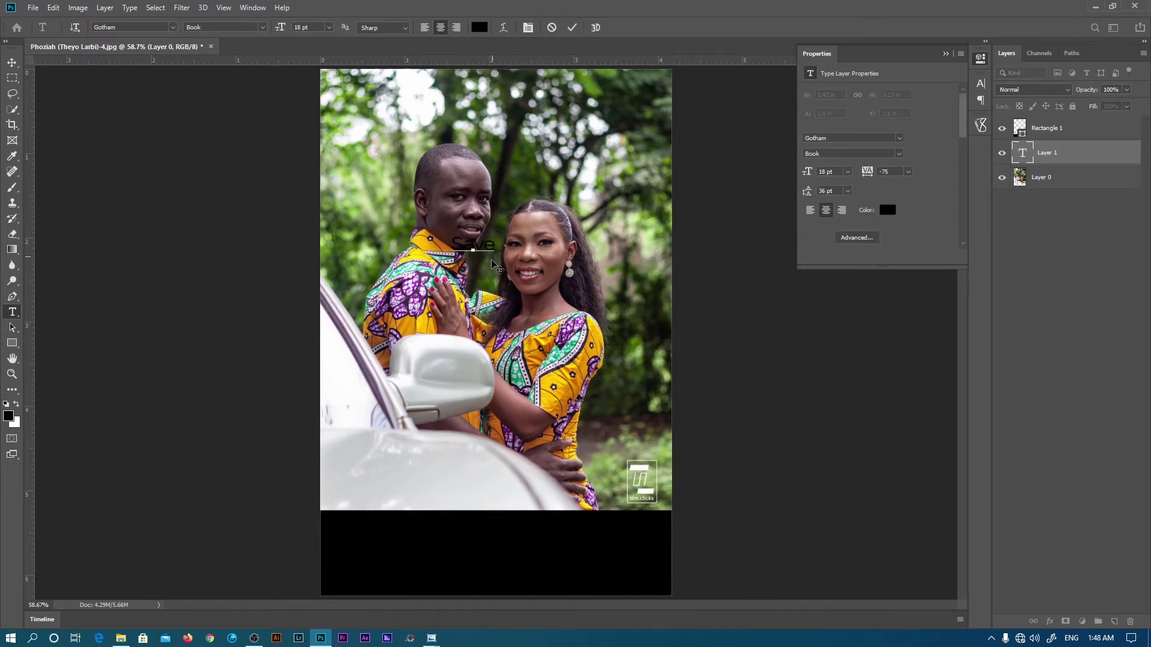
left_click(479, 28)
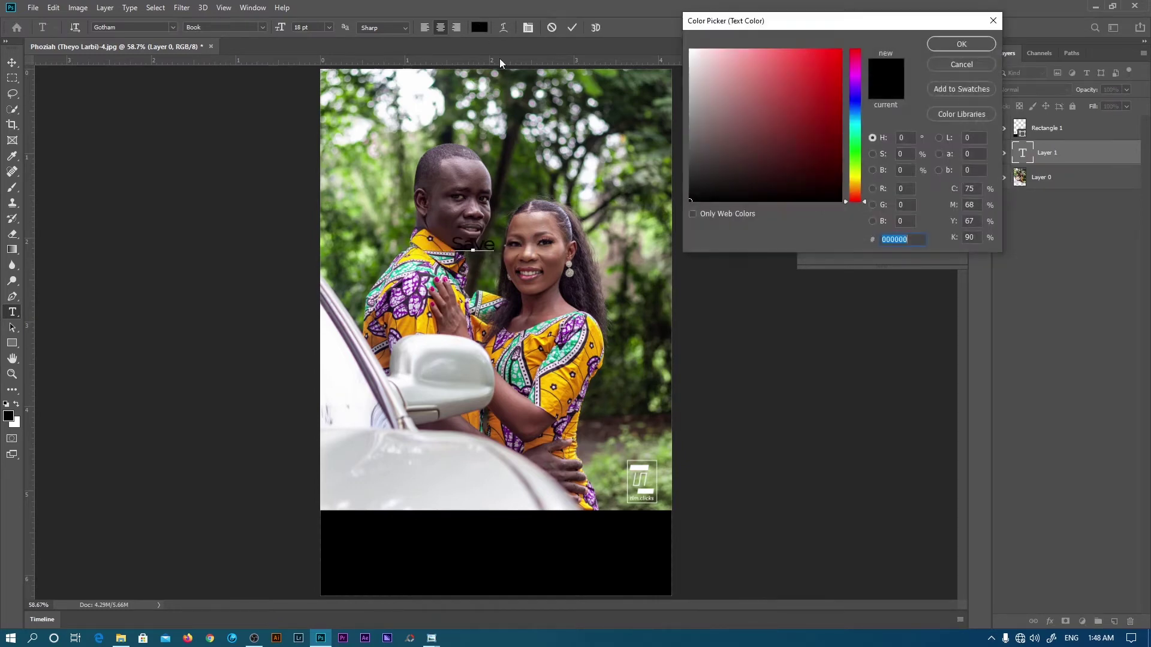
left_click(728, 114)
left_click(796, 132)
left_click(597, 333)
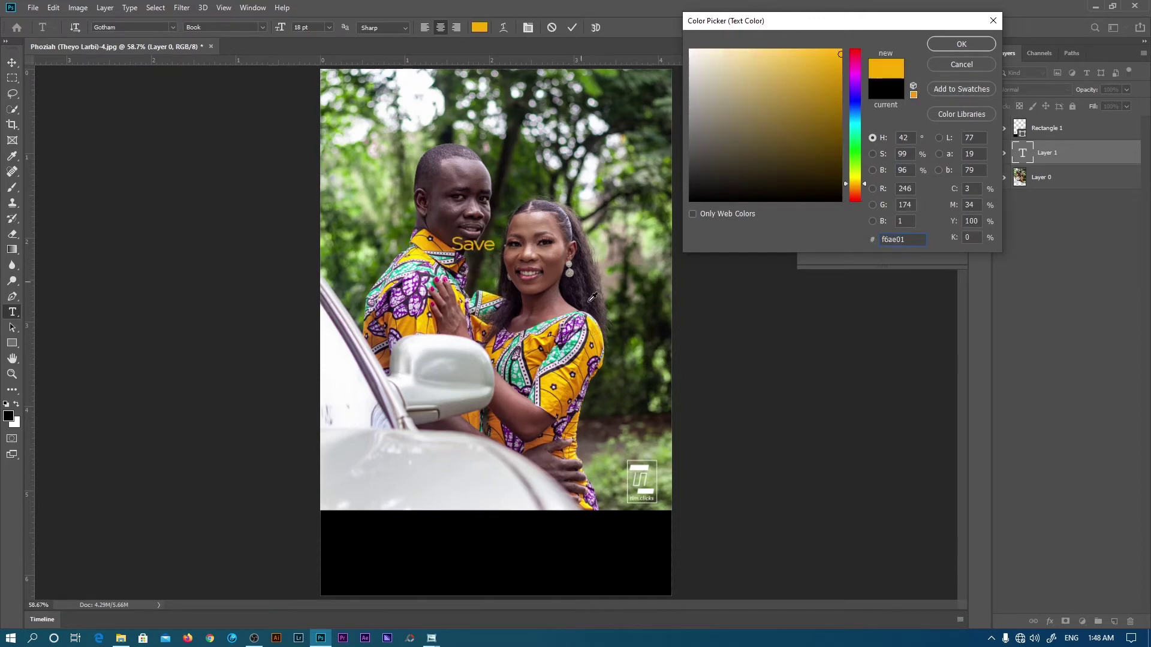
left_click(961, 45)
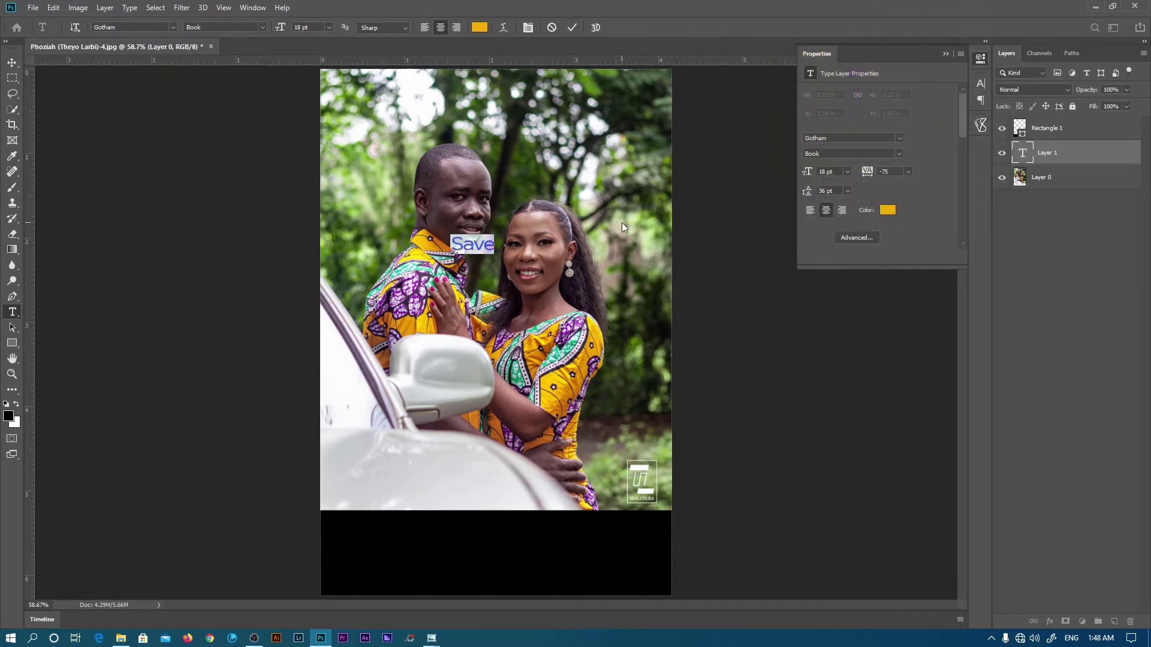
- Move 'Save' above the couple's heads and select the word to change its font
left_click_drag(502, 280, 547, 204)
double_click(539, 169)
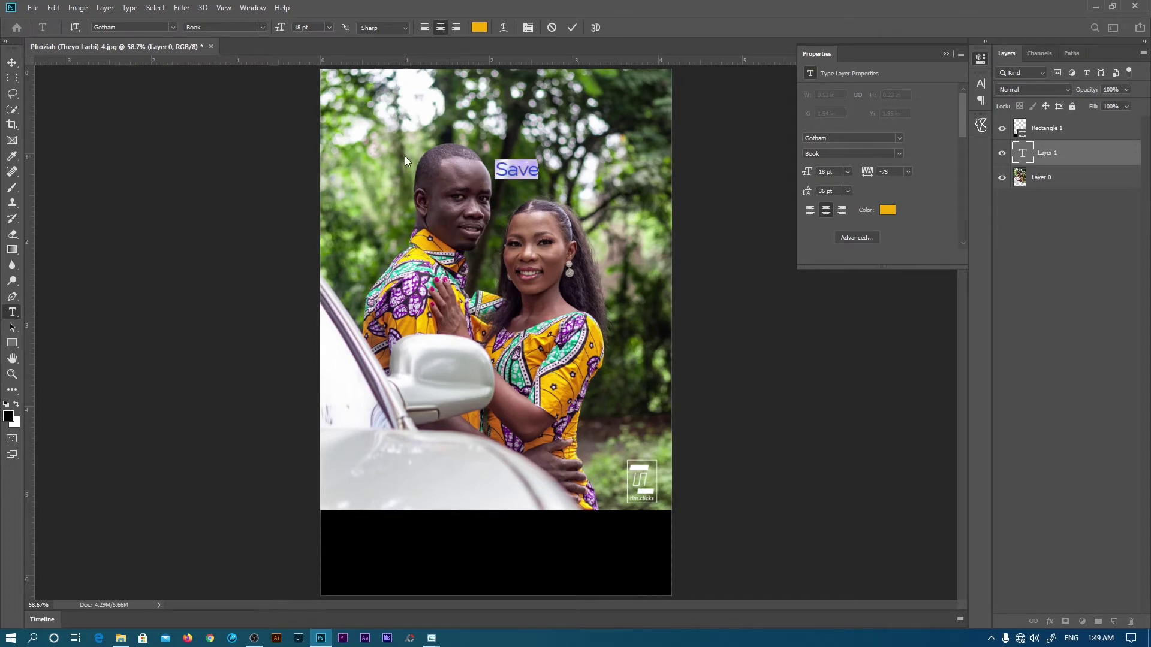
left_click(173, 28)
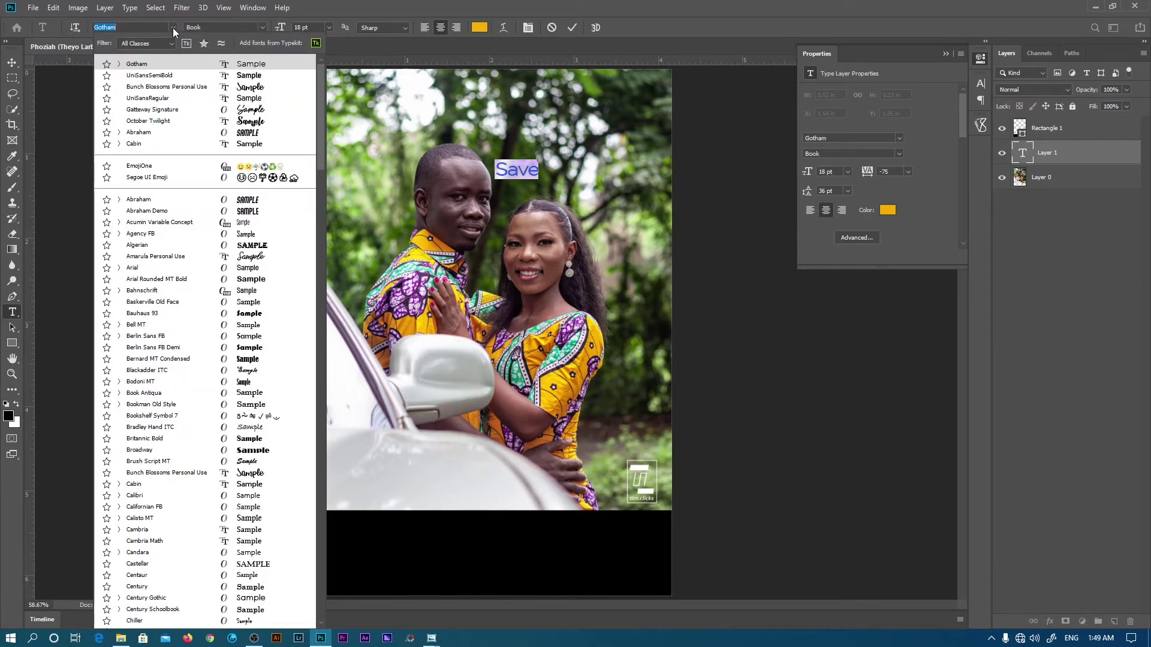
- Set the title in Bunch Blossoms as 'Save the Date', layered above and centred on the black bar
left_click(148, 88)
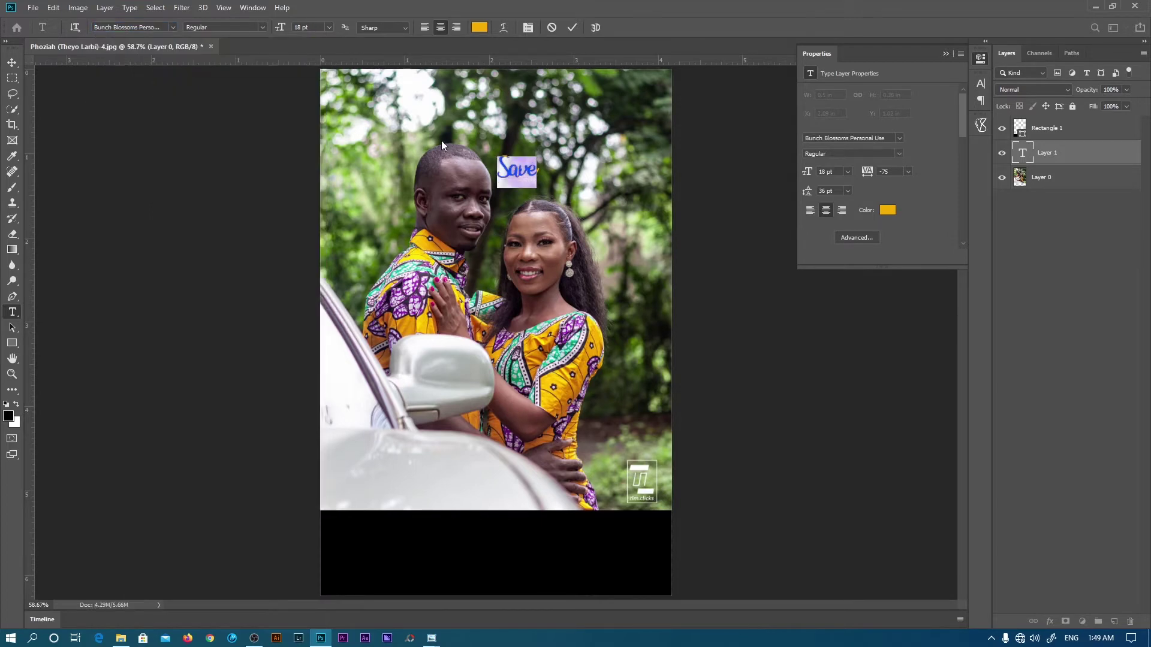
left_click(533, 169)
type("the Date")
left_click_drag(557, 211, 647, 332)
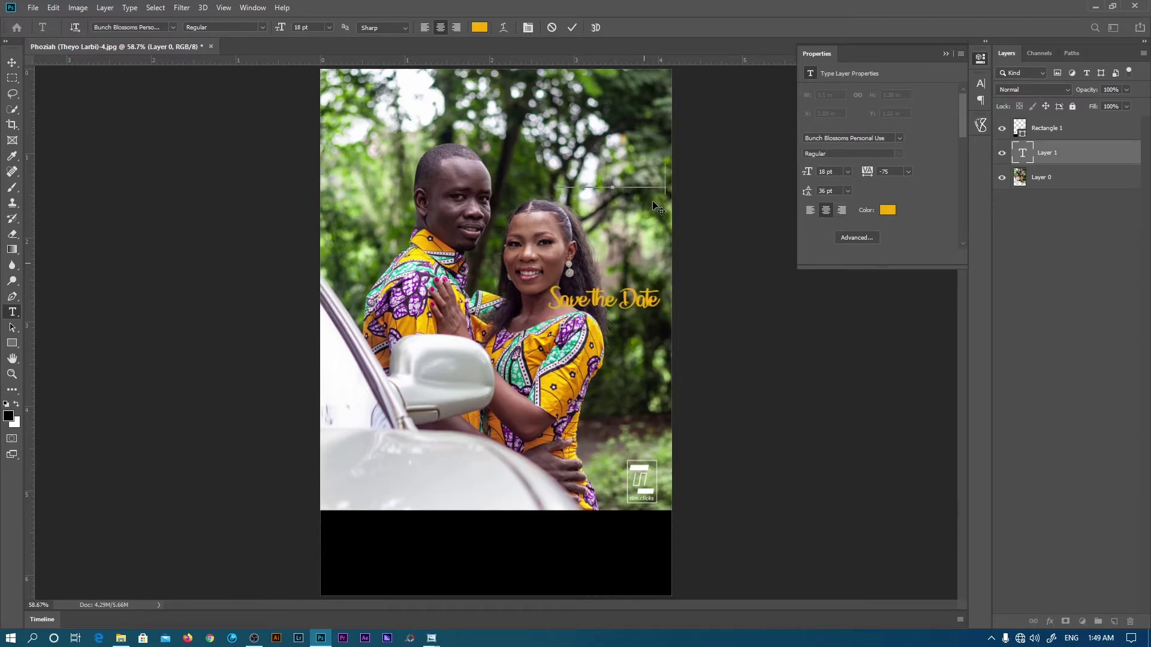
key("ctrl+Return")
left_click_drag(1056, 153, 1055, 126)
left_click(503, 542)
left_click_drag(531, 532, 570, 542)
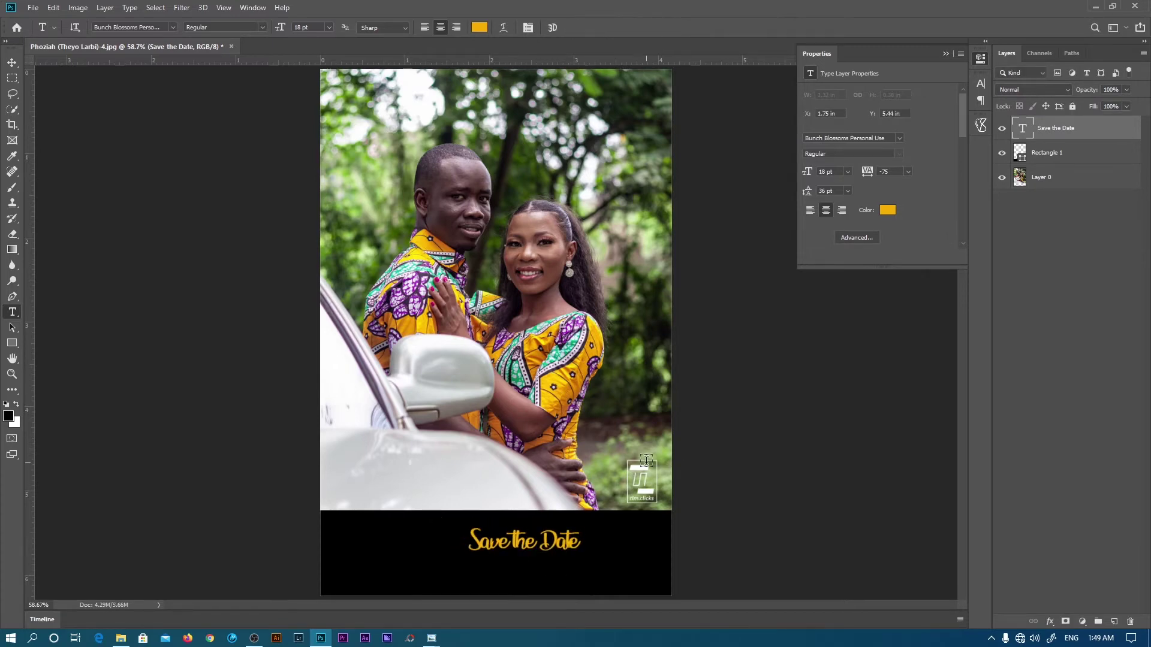
- Try October Twilight and then a Tomatoes font on the title text
key("ctrl+a")
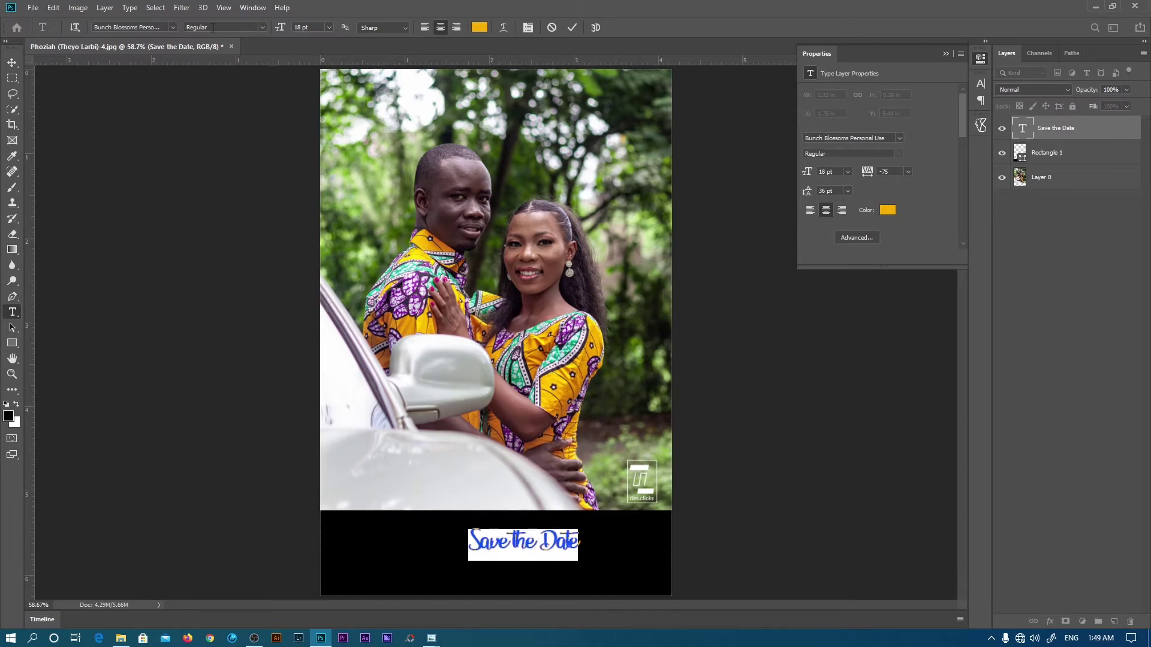
left_click(172, 25)
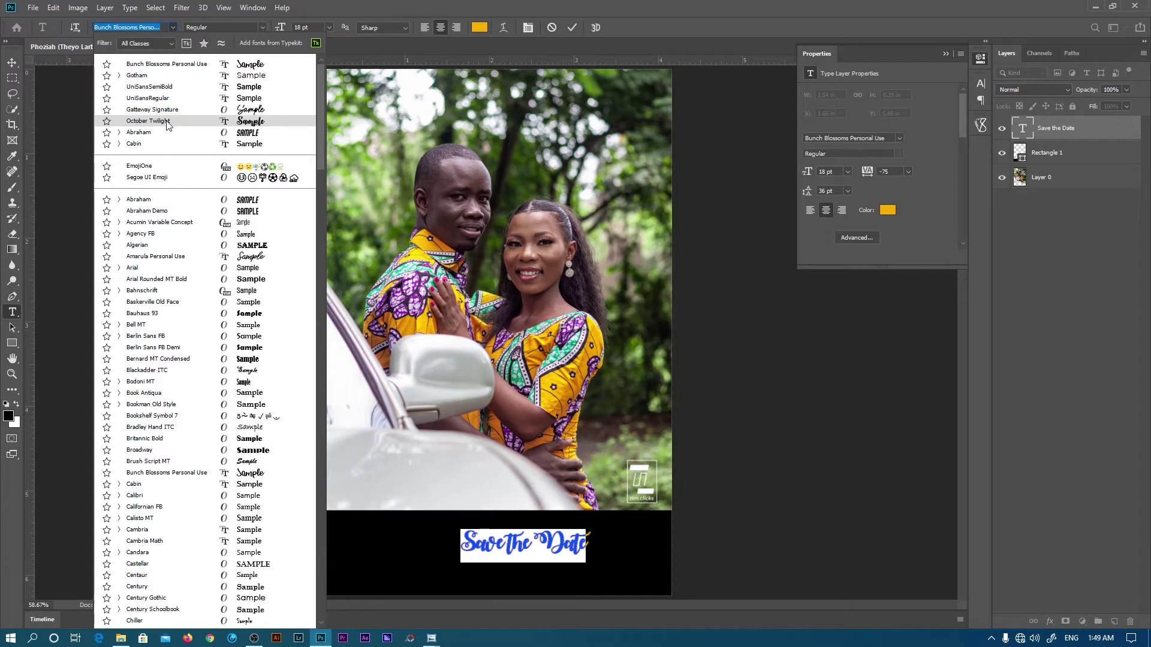
left_click(152, 122)
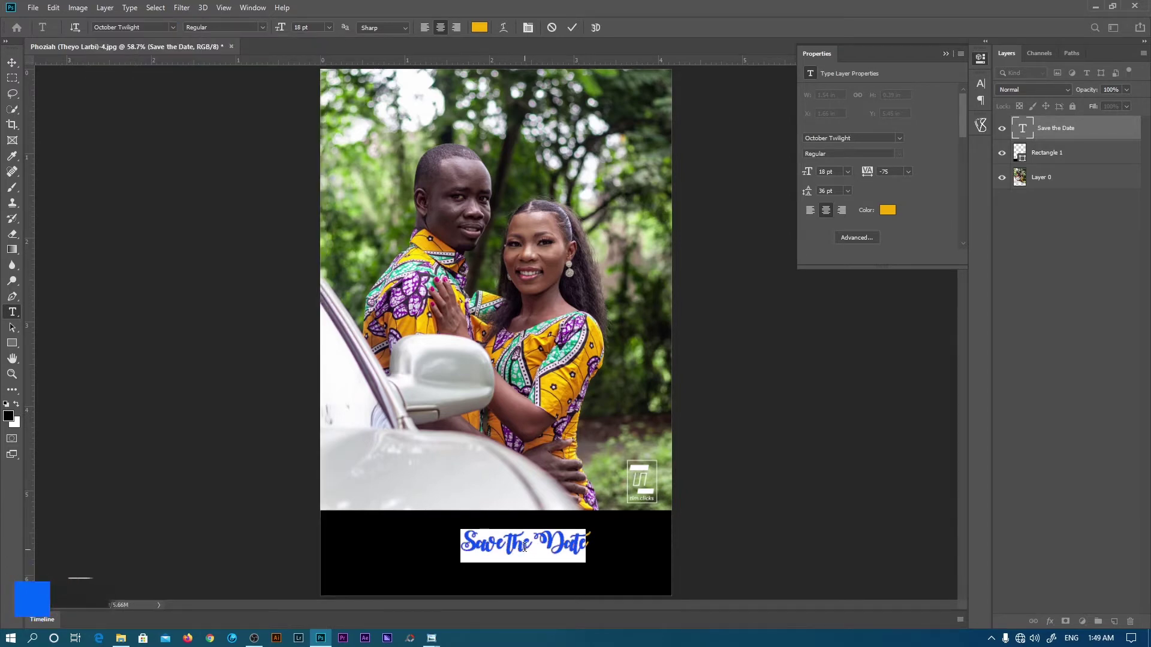
left_click(150, 27)
type("tomoto")
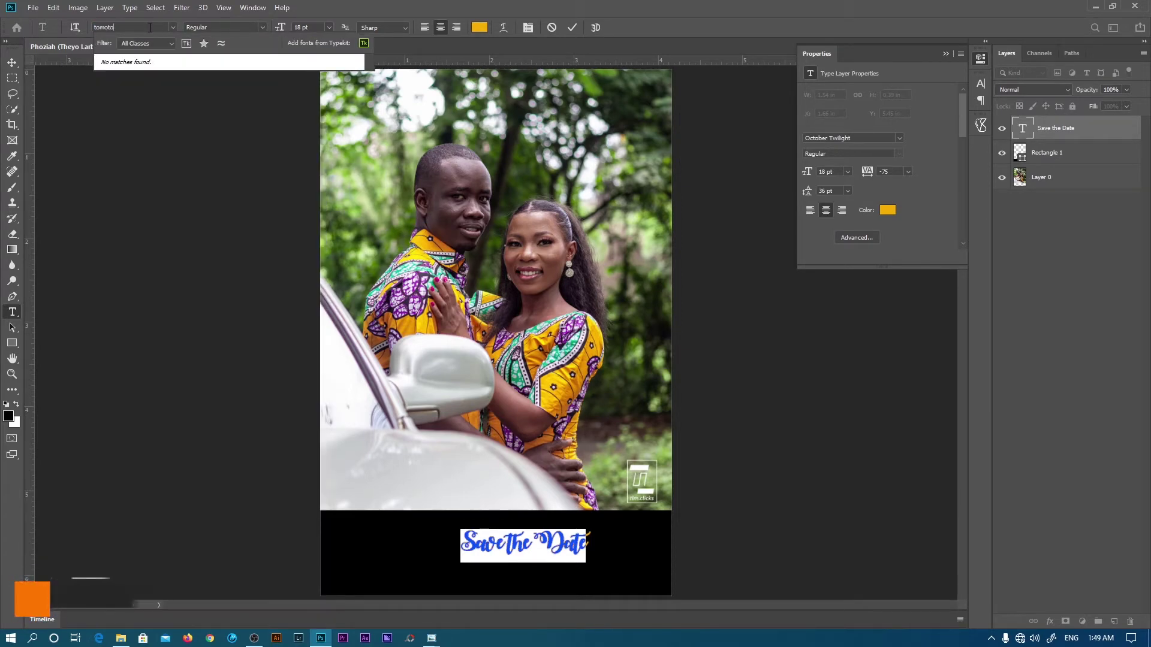
key("BackSpace")
key("BackSpace")
key("BackSpace")
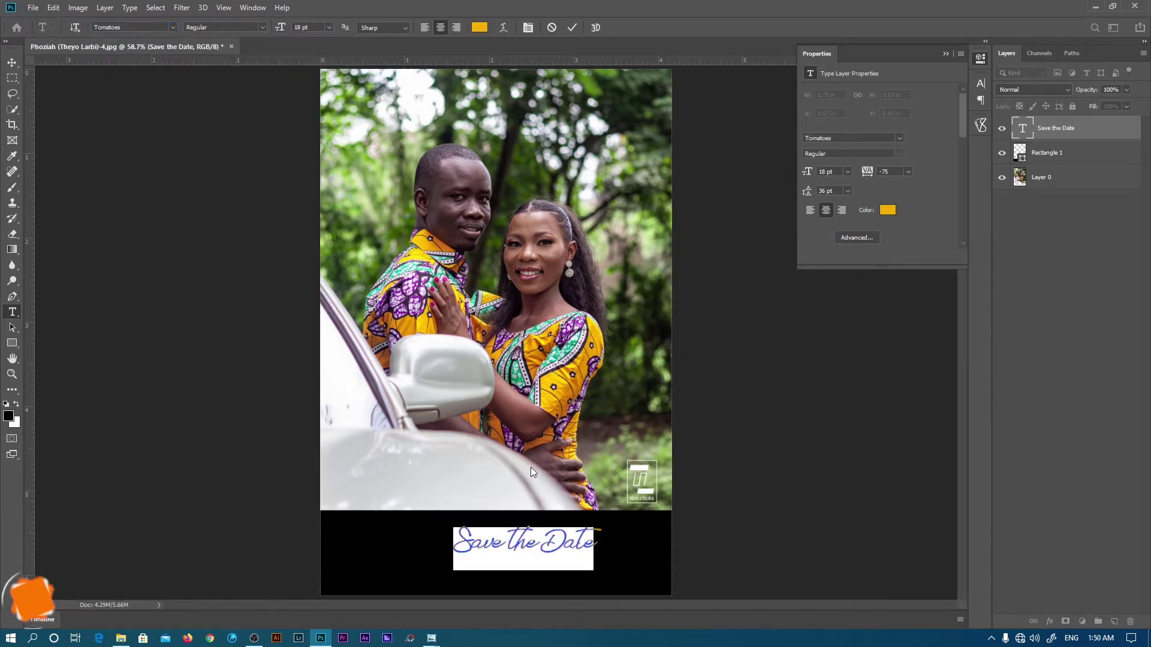
left_click(573, 28)
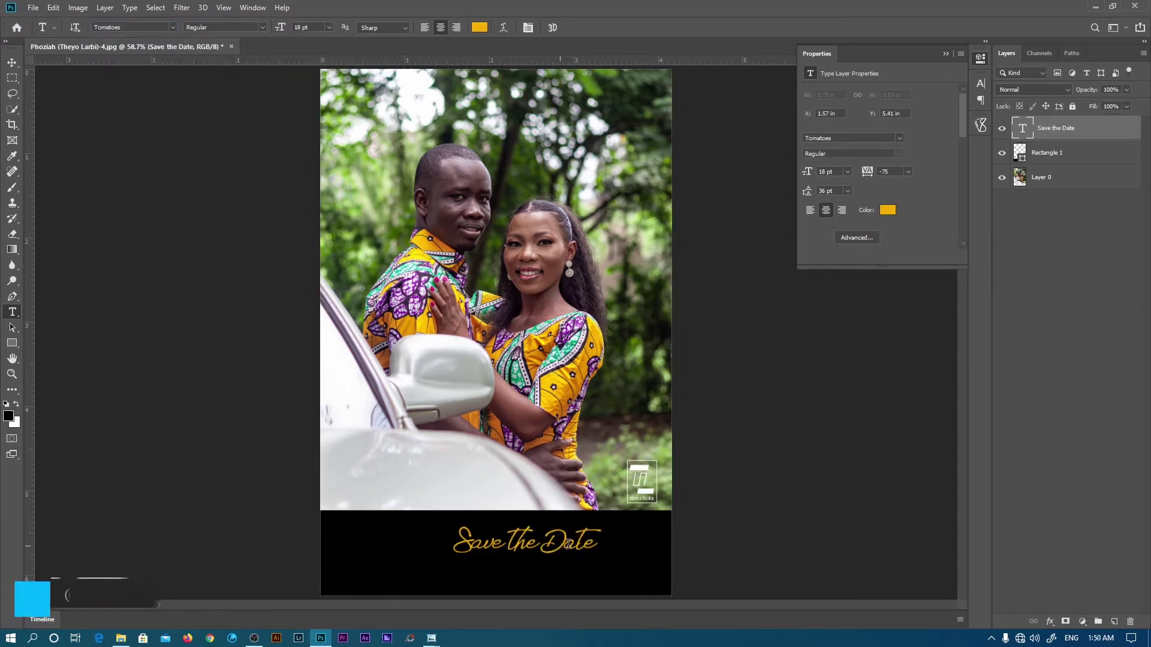
- Reapply October Twilight and delete ' the Date', leaving only 'Save'
triple_click(519, 527)
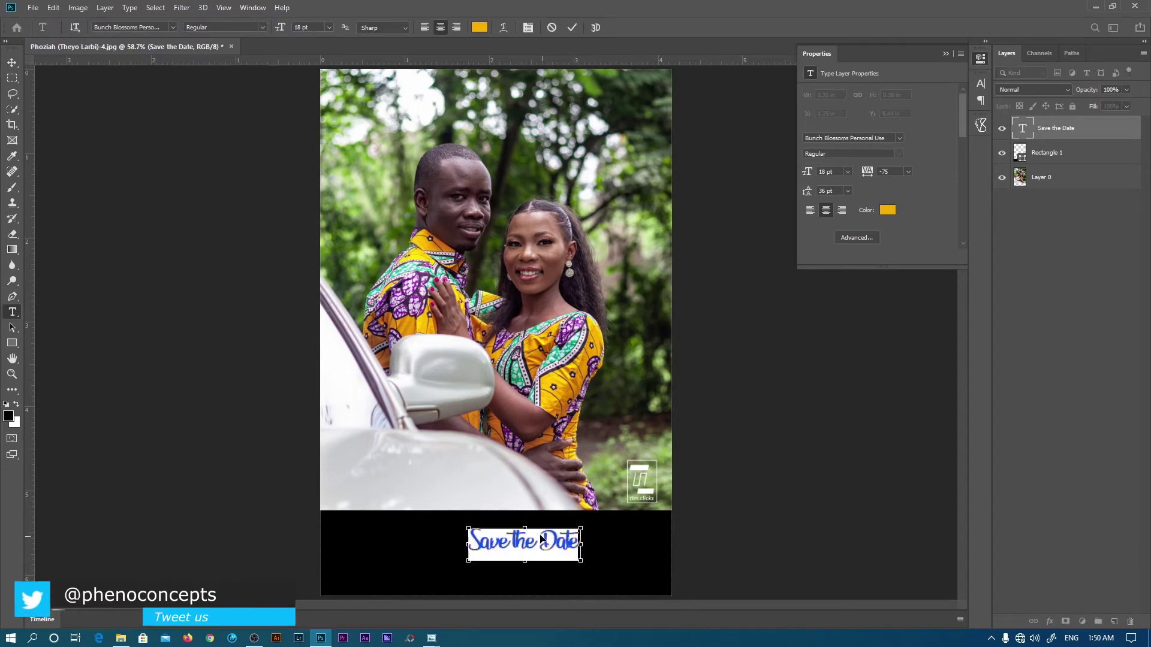
left_click(172, 27)
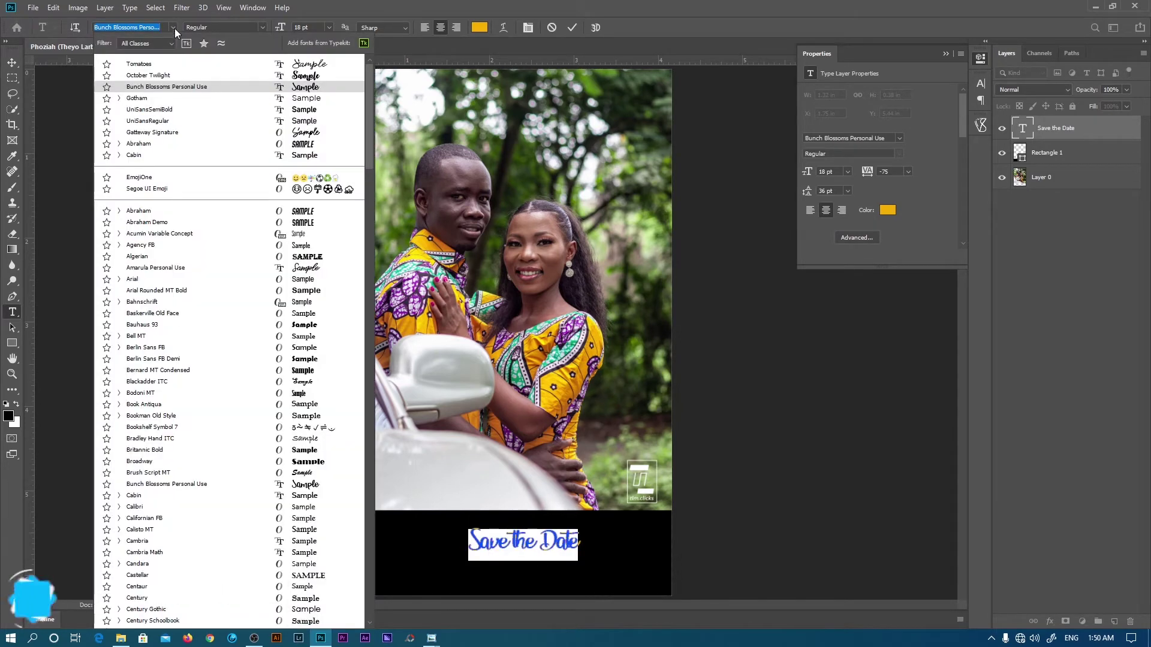
left_click(159, 76)
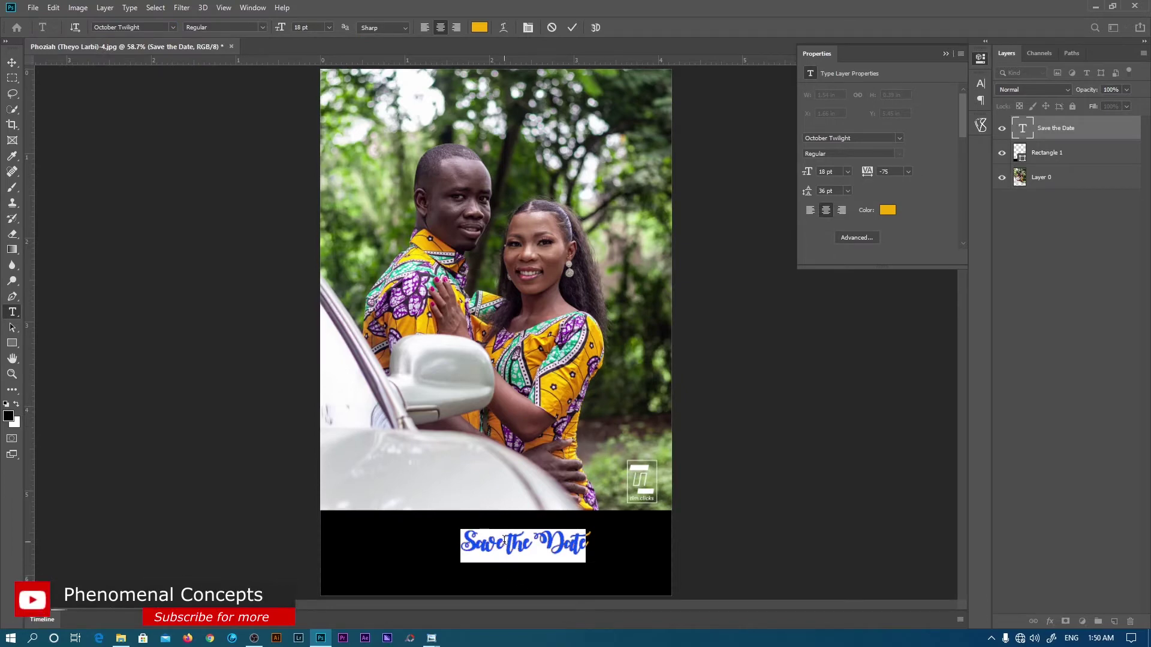
left_click_drag(504, 540, 635, 542)
key("BackSpace")
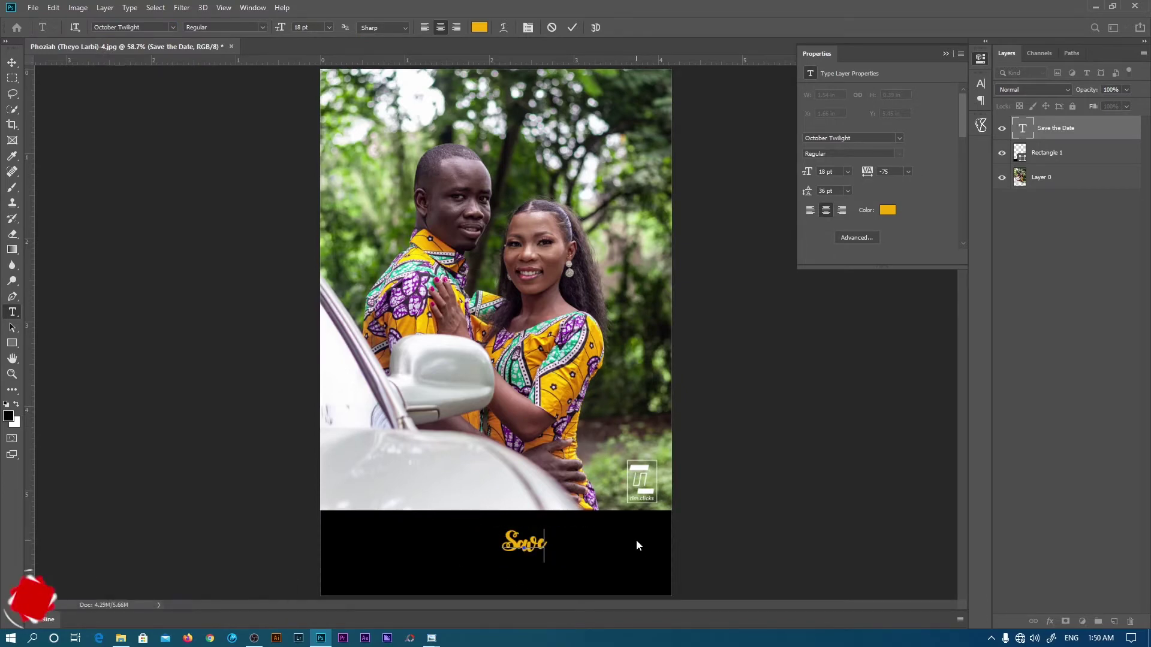
- Enlarge 'Save' to 30 pt and move it to the top of the photo above the couple
key("ctrl+a")
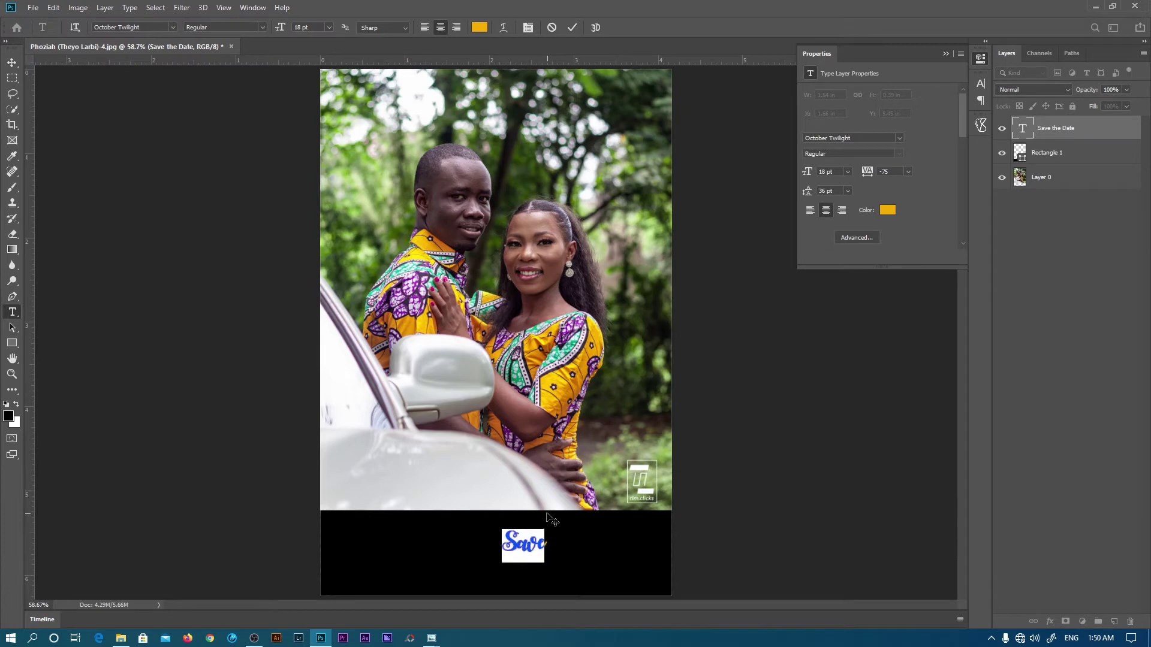
left_click(328, 27)
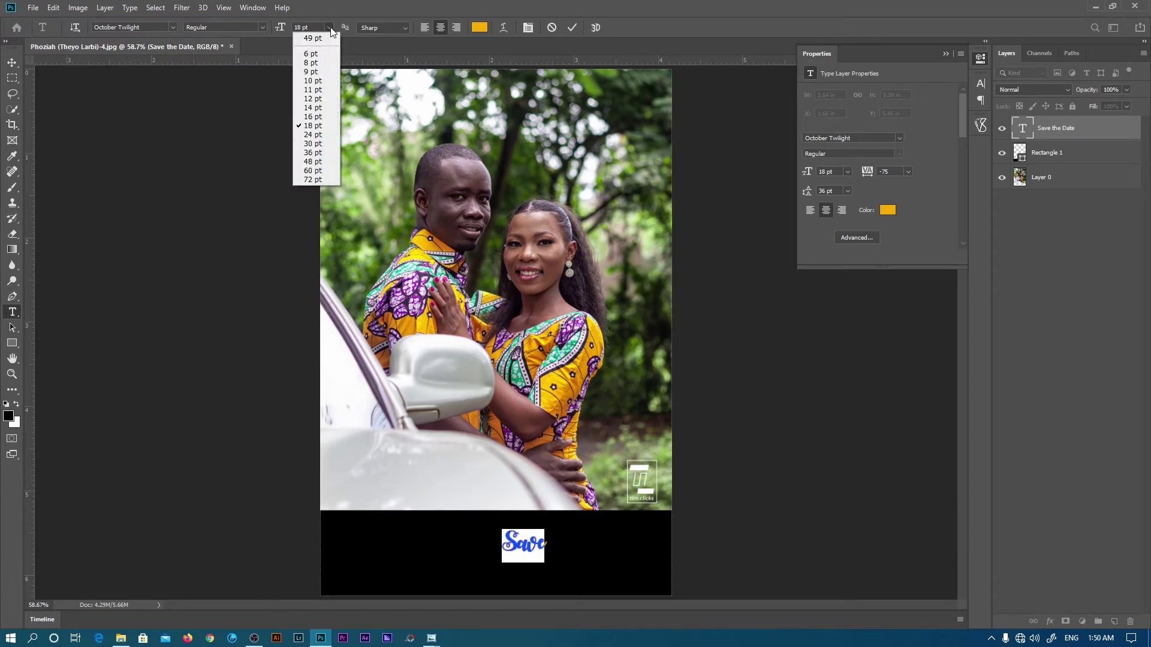
left_click(314, 144)
key("ctrl+h")
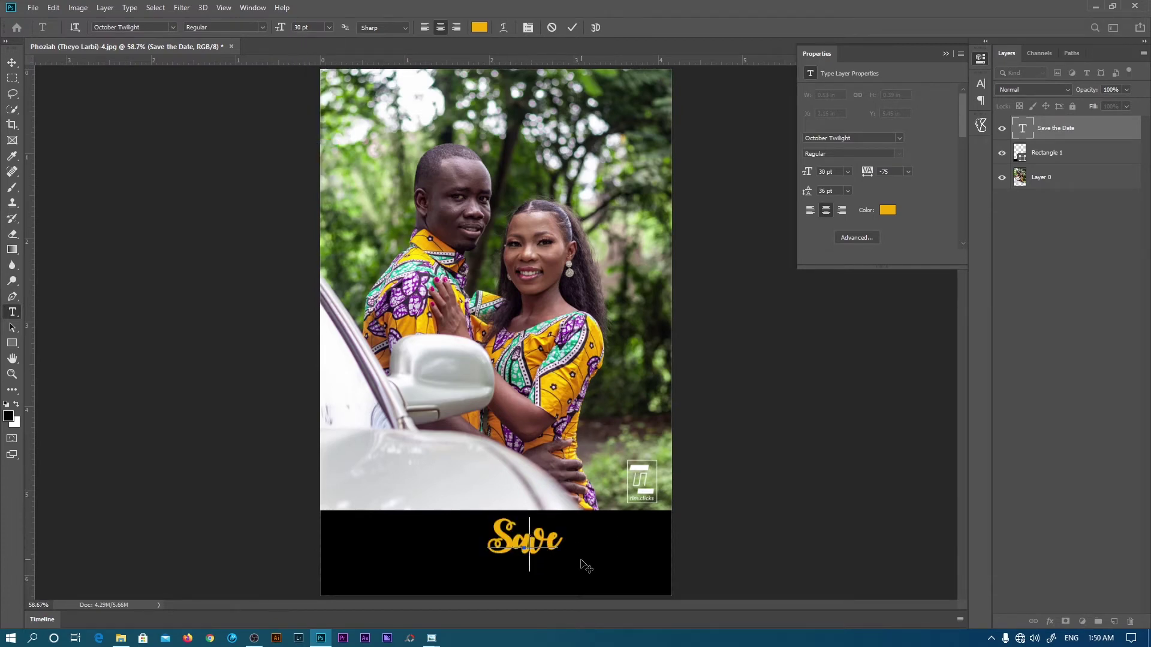
left_click_drag(561, 118, 540, 119)
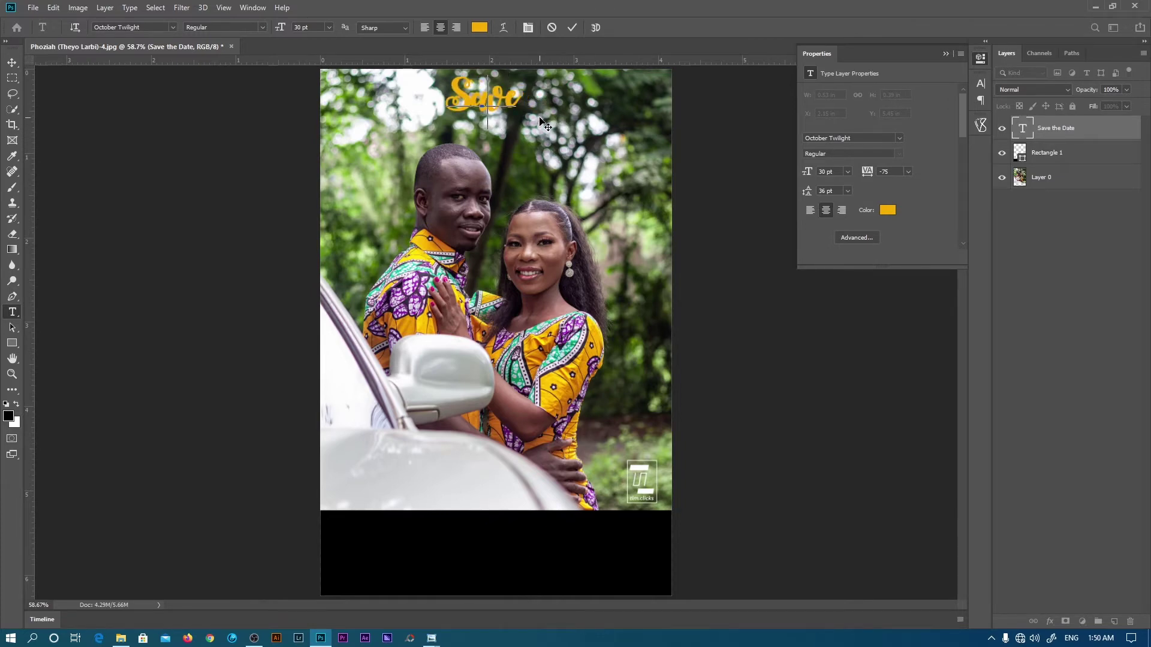
left_click_drag(540, 122, 521, 102)
left_click(572, 28)
key("z")
left_click_drag(577, 219, 546, 198)
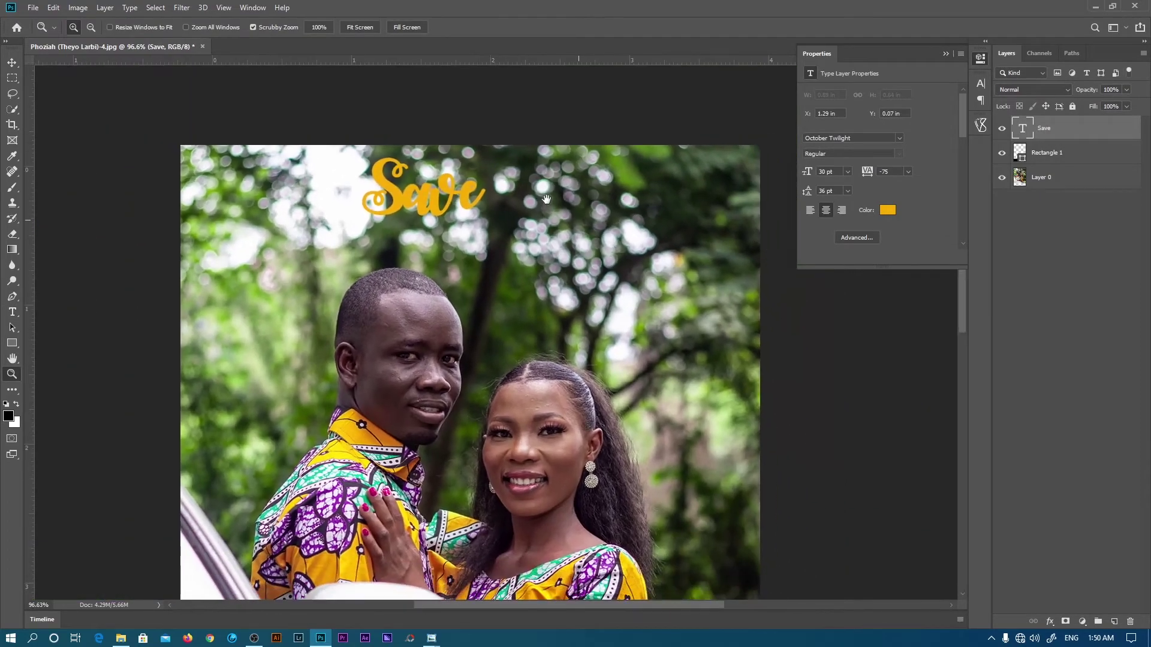
- Recolour the 'Save' text black (#000000)
key("t")
left_click(453, 192)
key("ctrl+a")
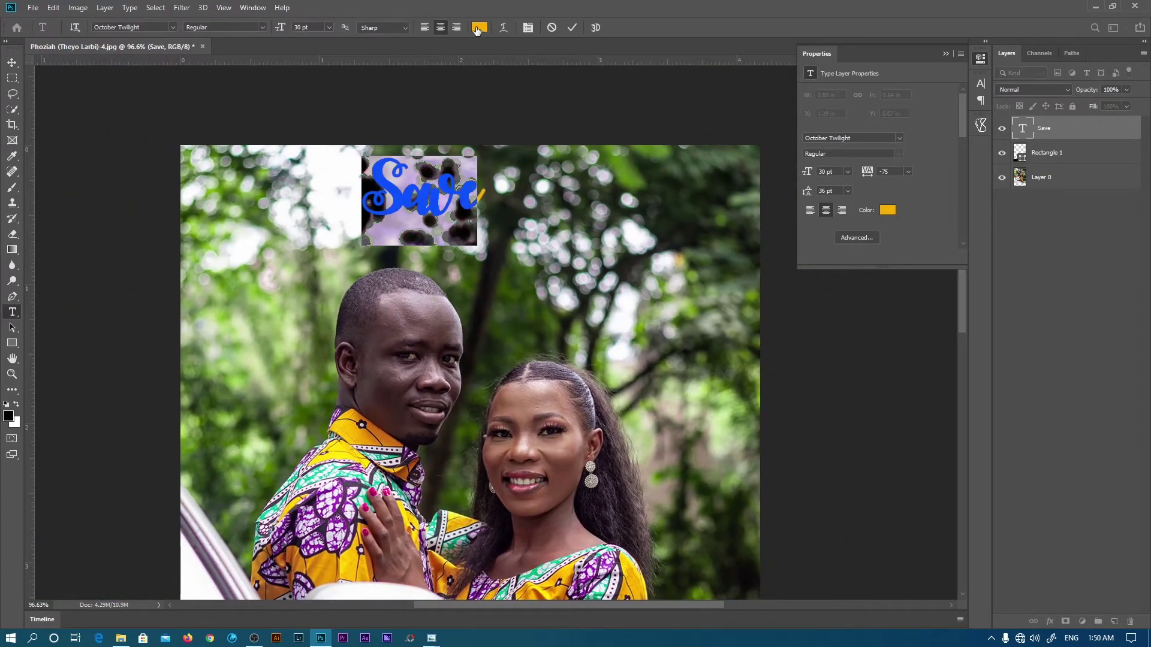
left_click(479, 27)
type("000000")
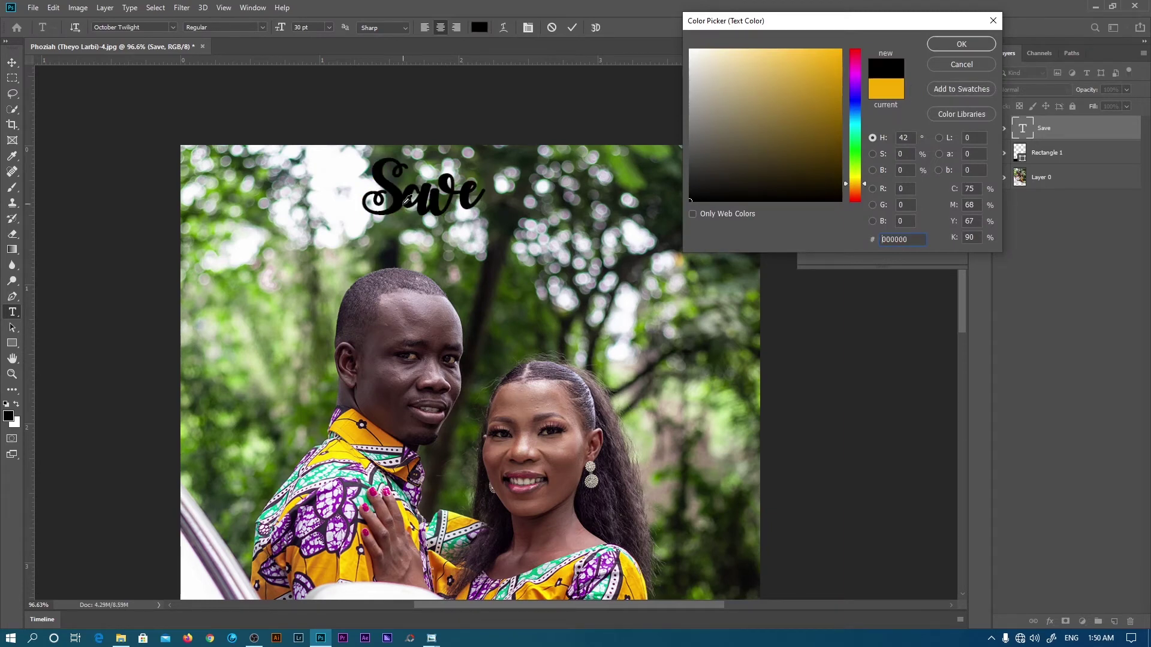
left_click(962, 44)
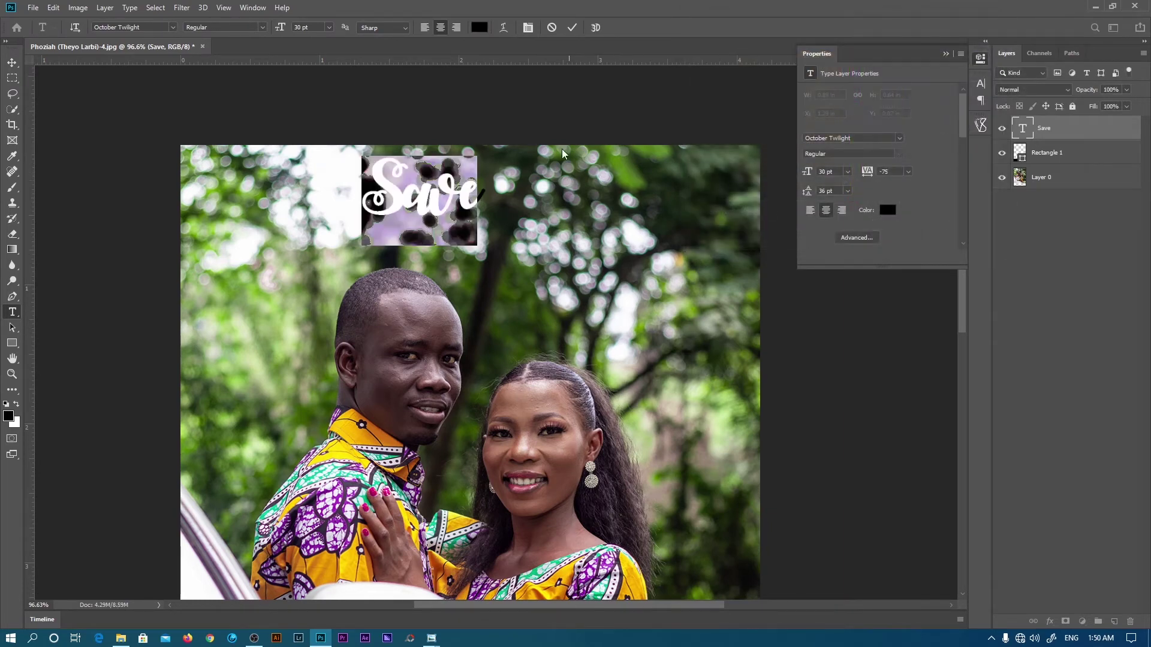
left_click(573, 28)
scroll(588, 150, "down", 10)
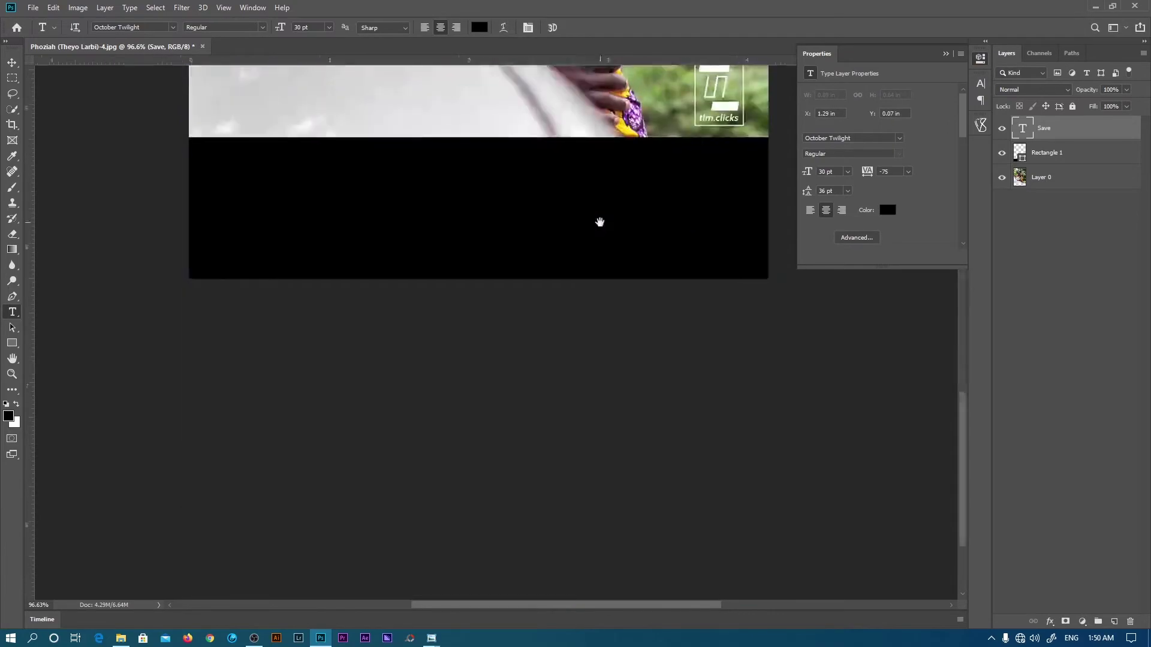
key("z")
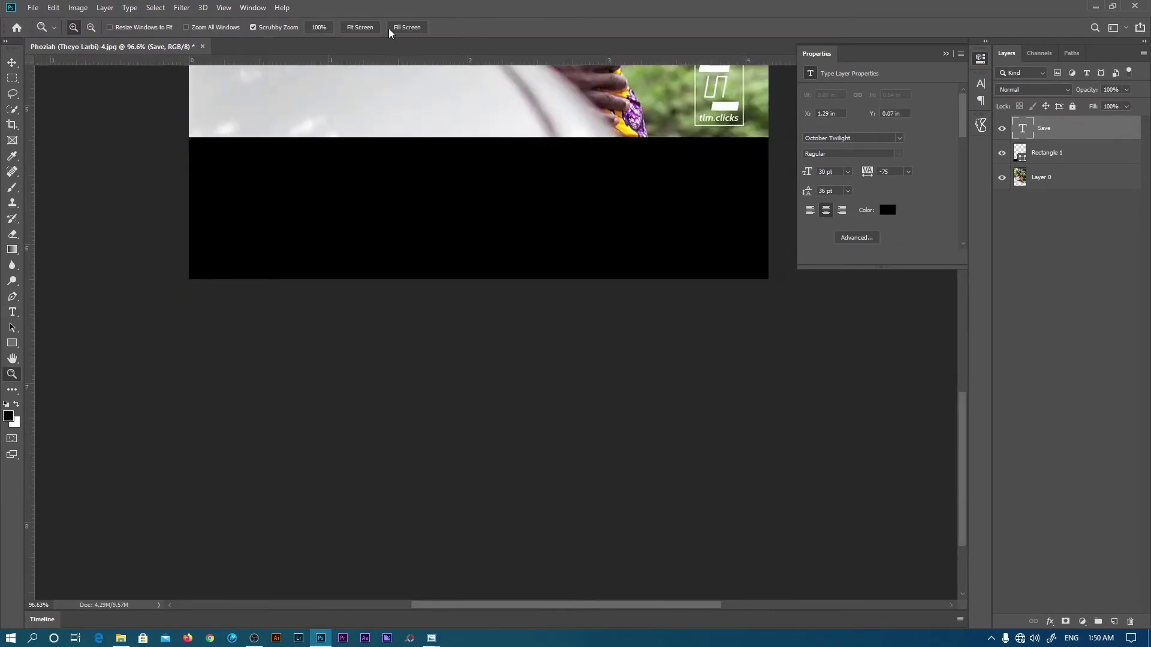
left_click(368, 27)
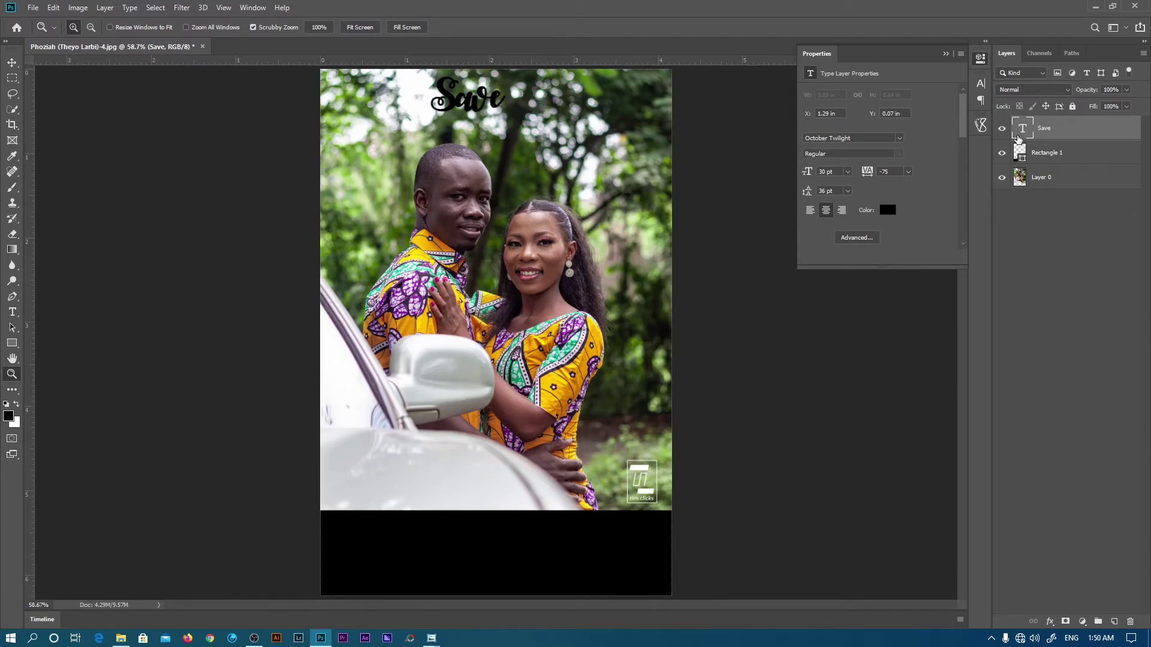
- Change the bottom bar's fill colour to dark grey #202020
double_click(1019, 154)
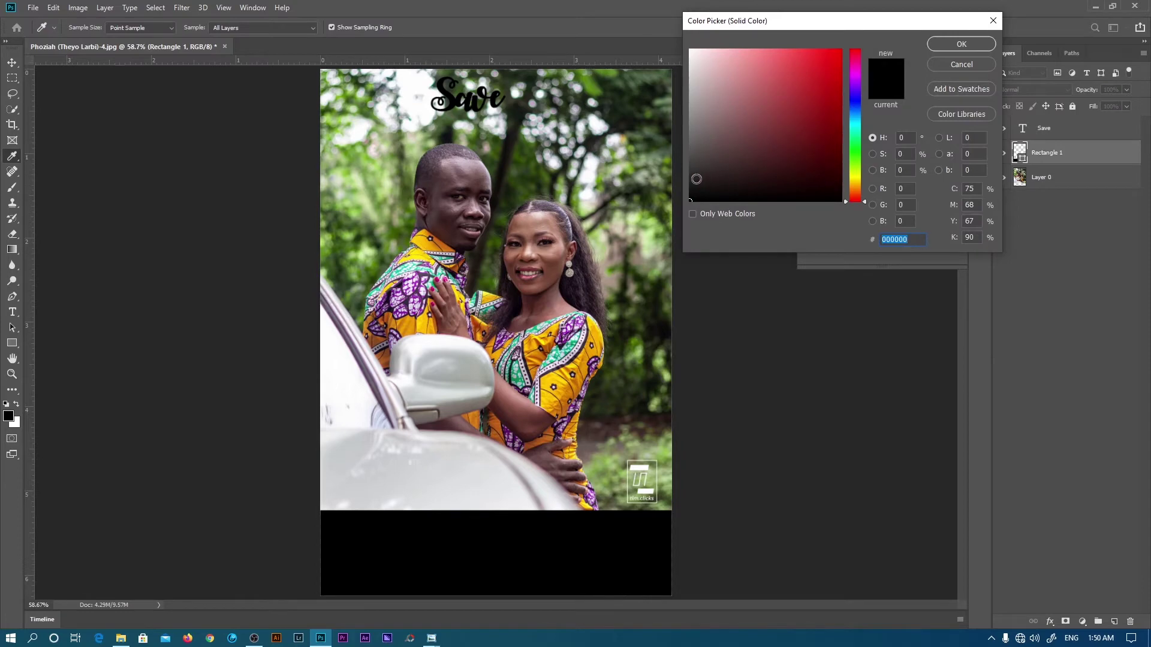
left_click(689, 182)
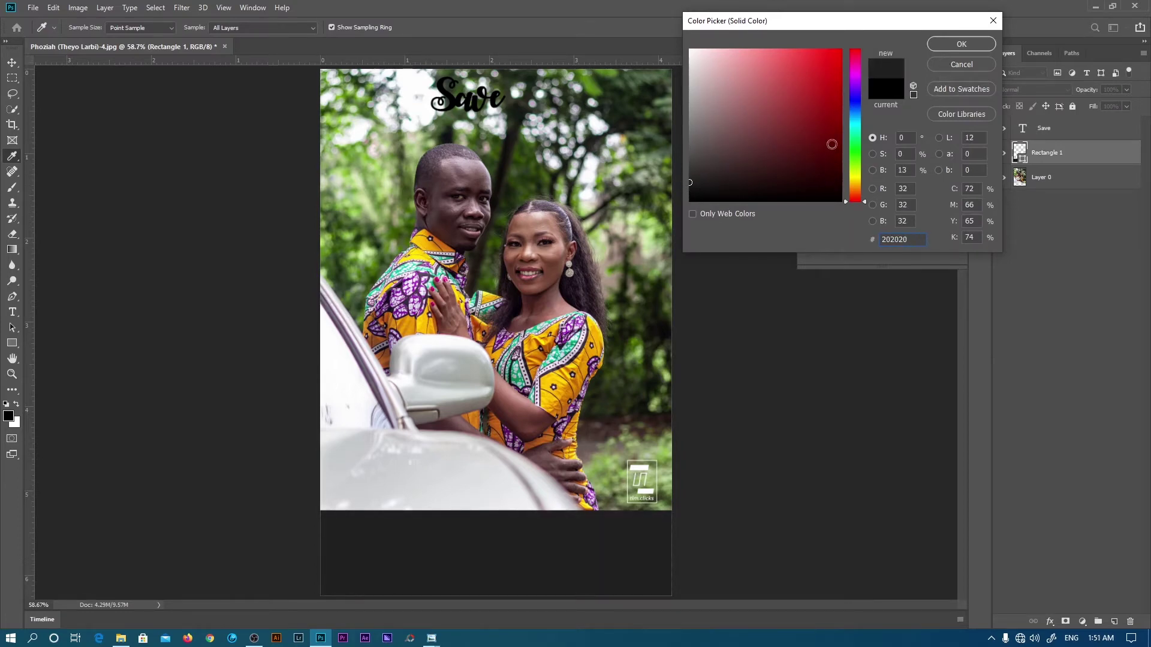
left_click(941, 46)
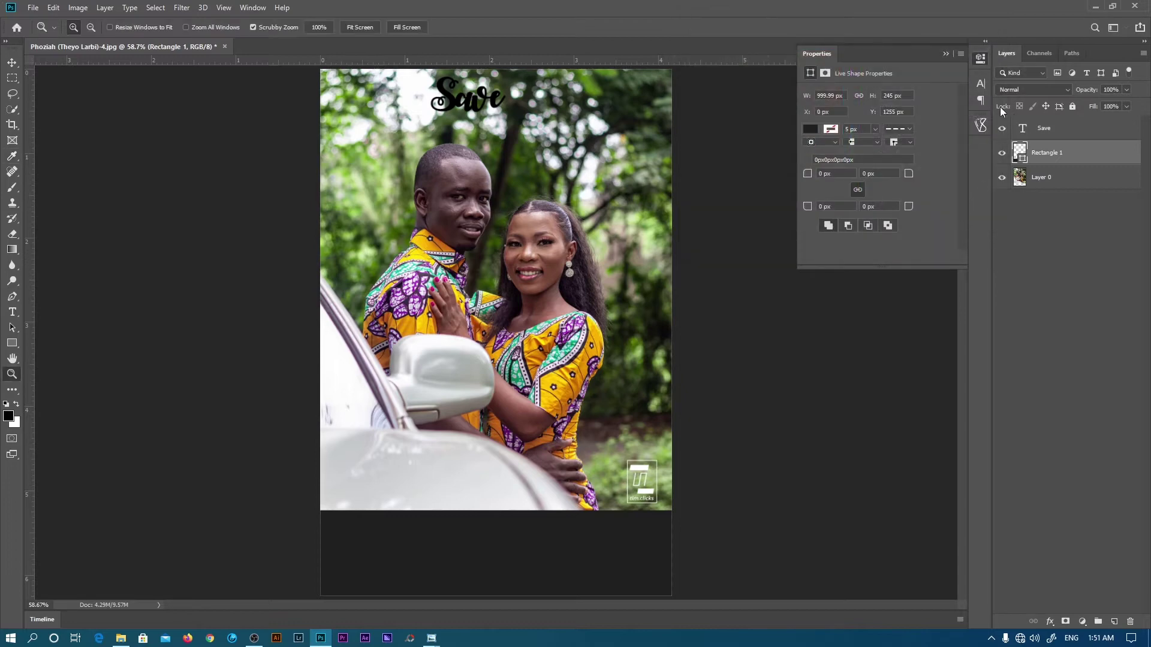
- Recolour 'Save' to the same dark grey, #202020
double_click(1023, 128)
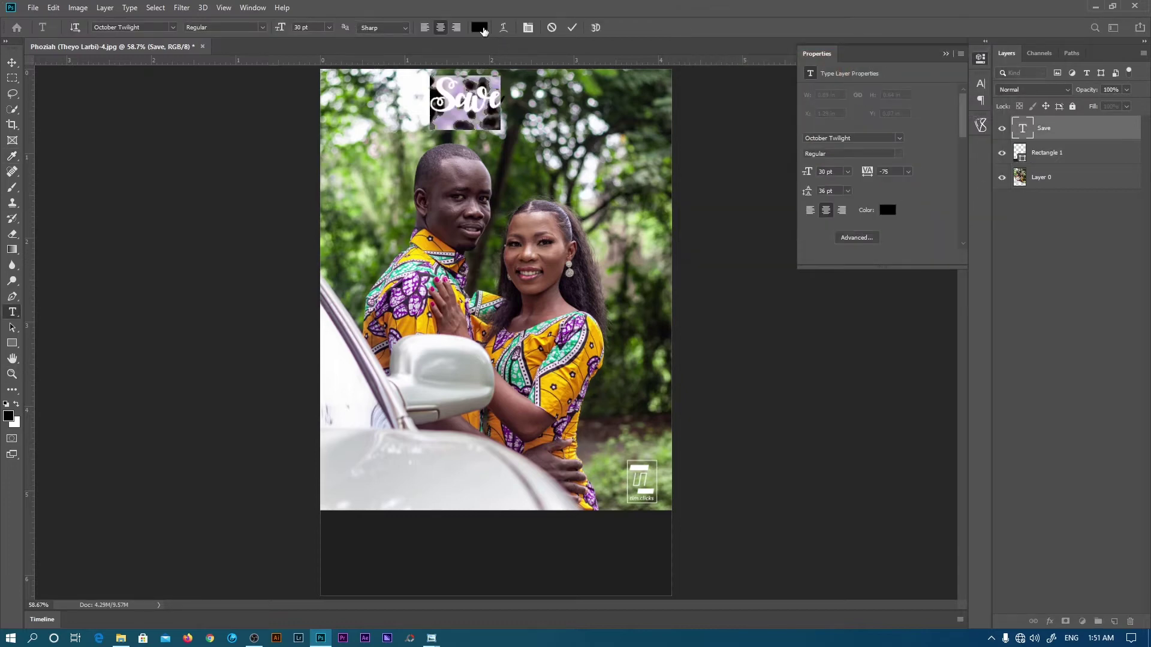
left_click(481, 29)
type("202020")
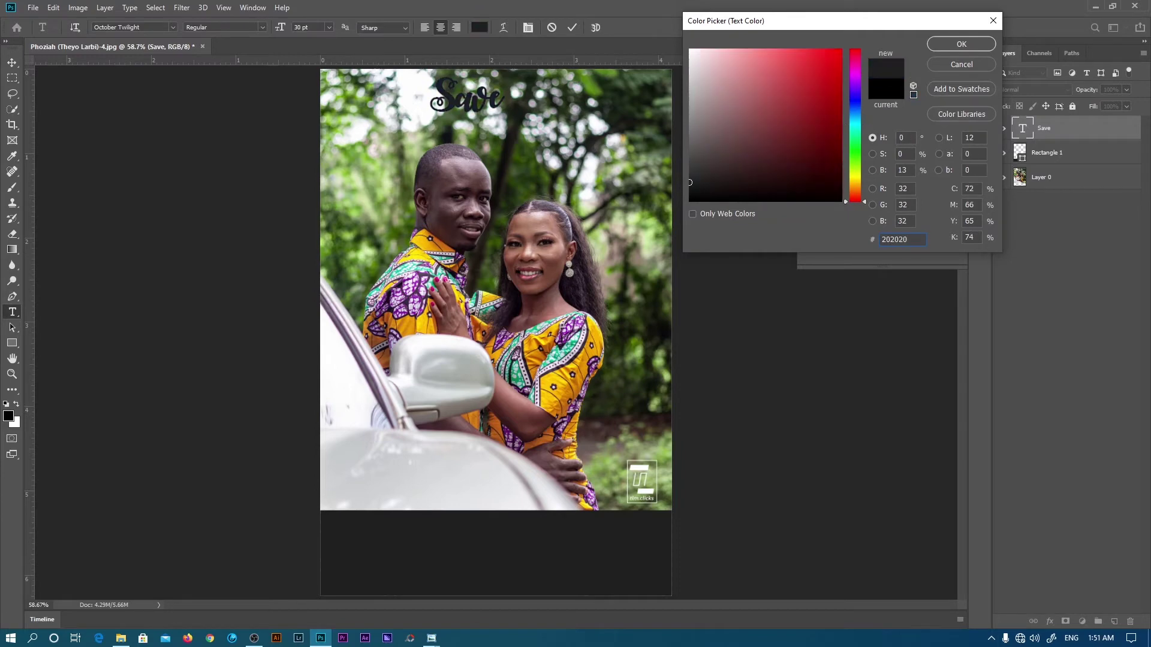
key("Return")
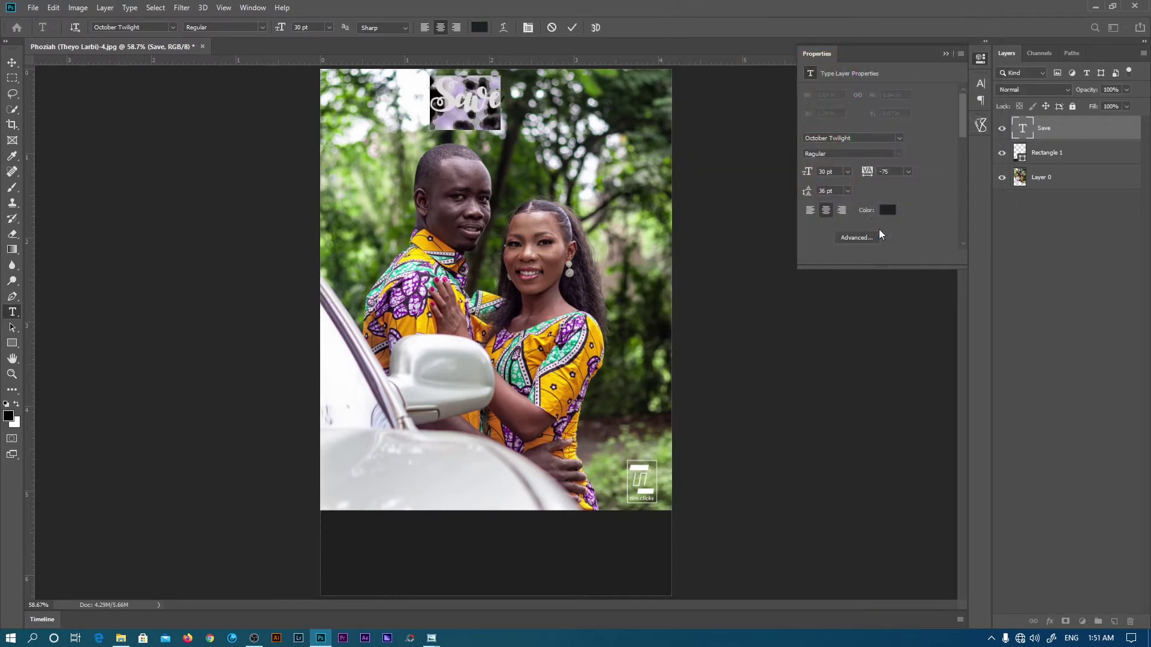
left_click(572, 27)
key("z")
key("t")
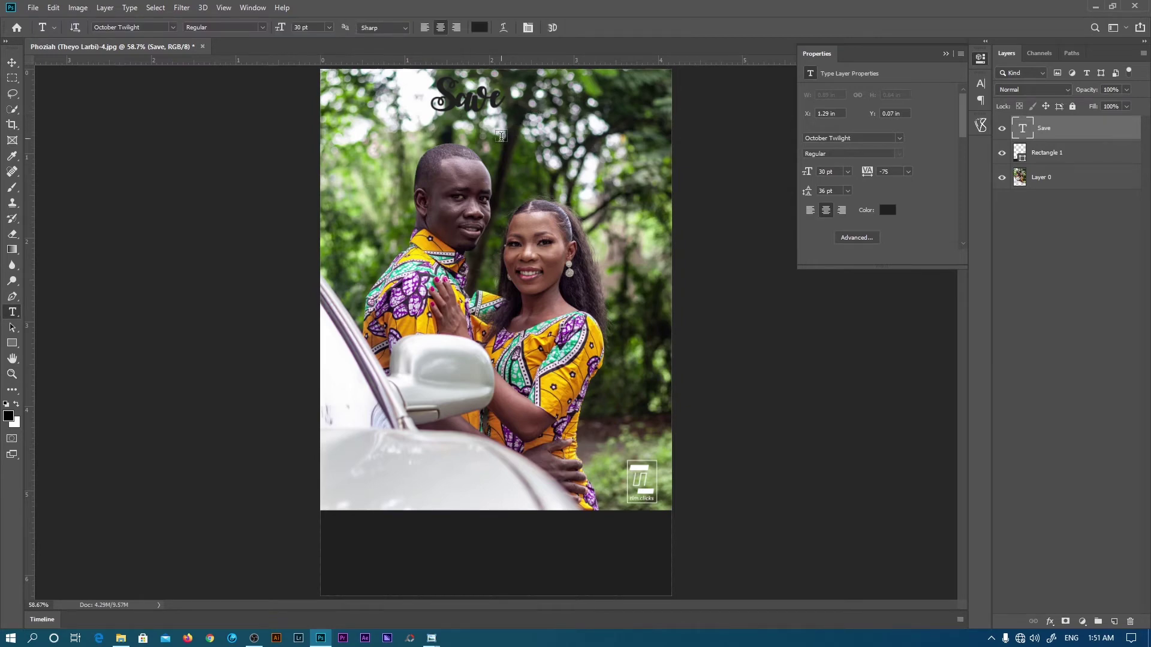
- Add the word 'Date' beneath 'Save', shifted slightly right
left_click(533, 153)
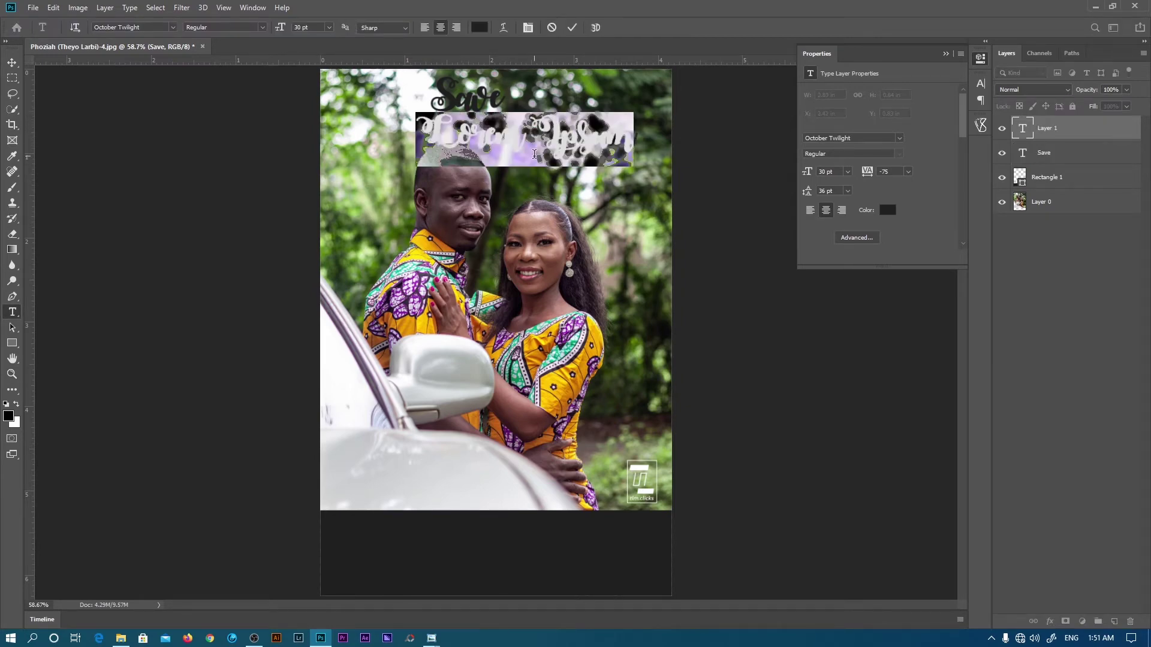
type("Date")
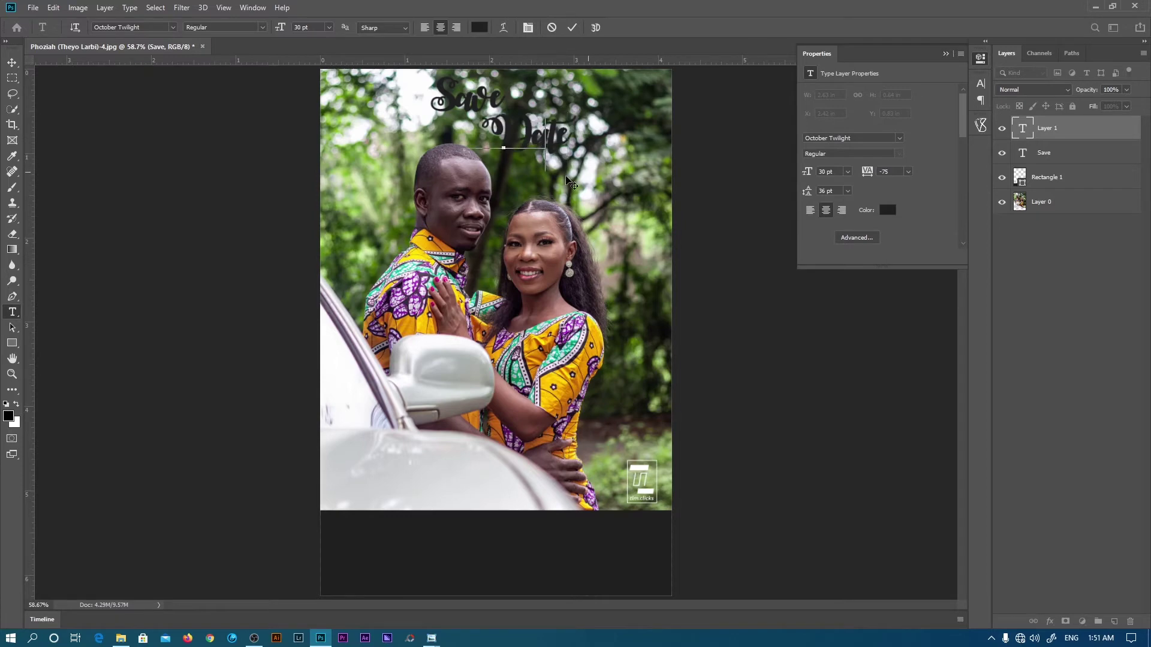
left_click_drag(569, 181, 578, 179)
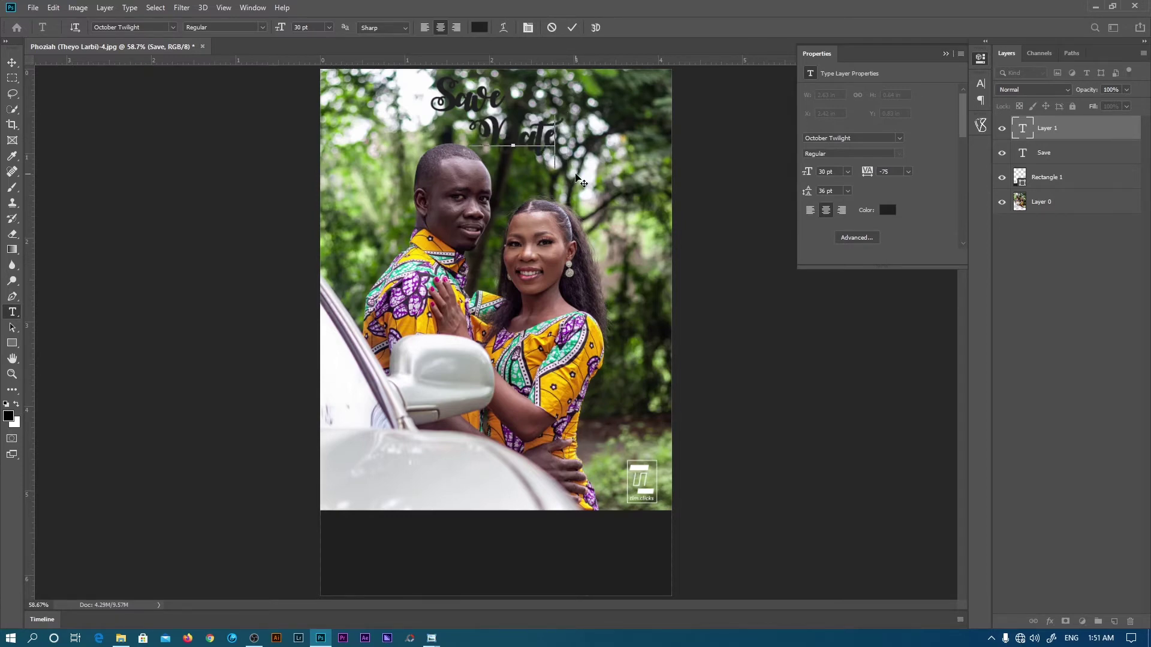
left_click(574, 30)
- Add a small 18 pt 'the' text layer next to 'Save'
left_click(612, 125)
type("T")
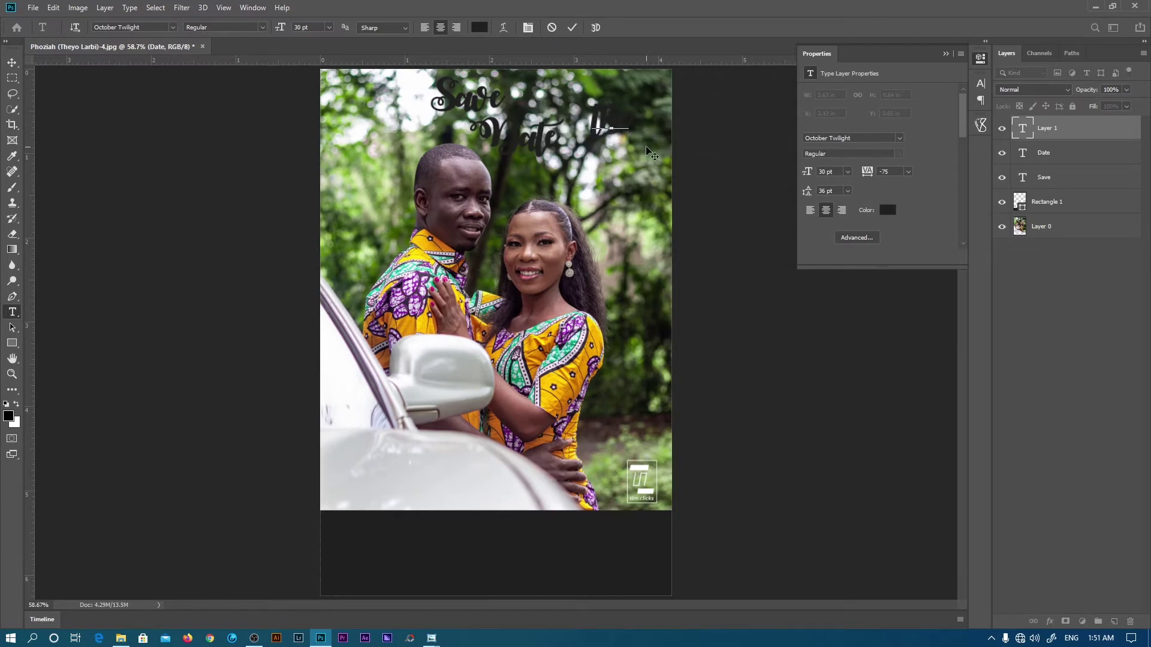
left_click_drag(283, 31, 273, 30)
left_click(329, 28)
left_click(389, 57)
left_click_drag(611, 123, 580, 221)
key("ctrl+Return")
- Nudge 'the' slightly down and right into its final position
key("z")
key("t")
left_click(549, 240)
left_click_drag(570, 291, 572, 295)
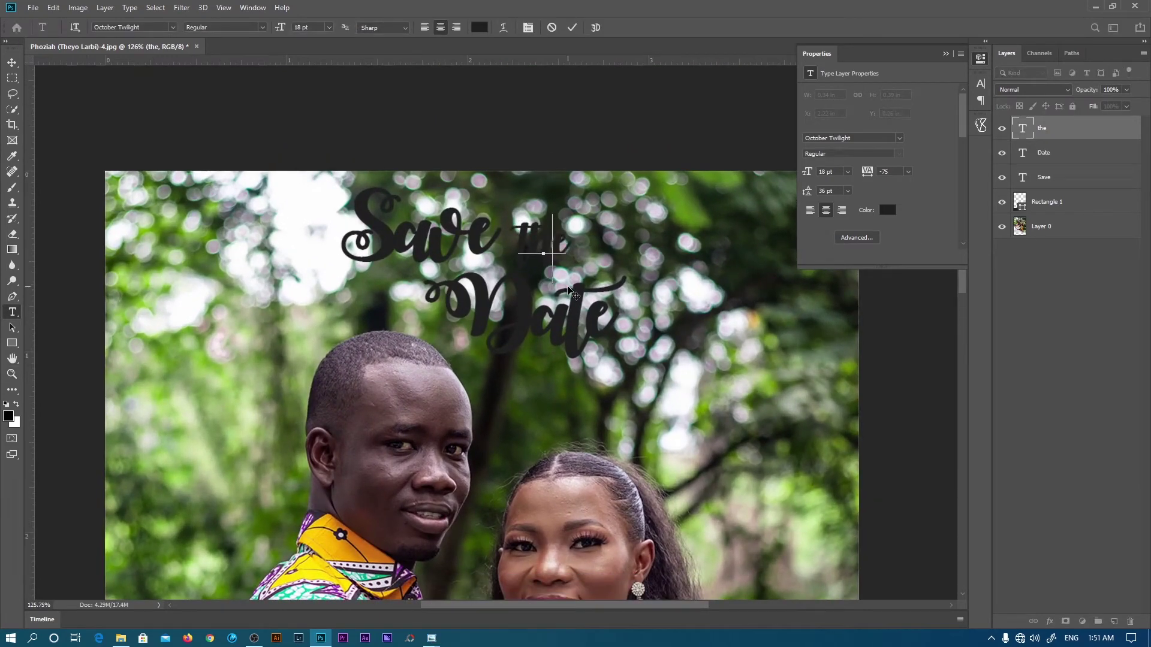
left_click(576, 28)
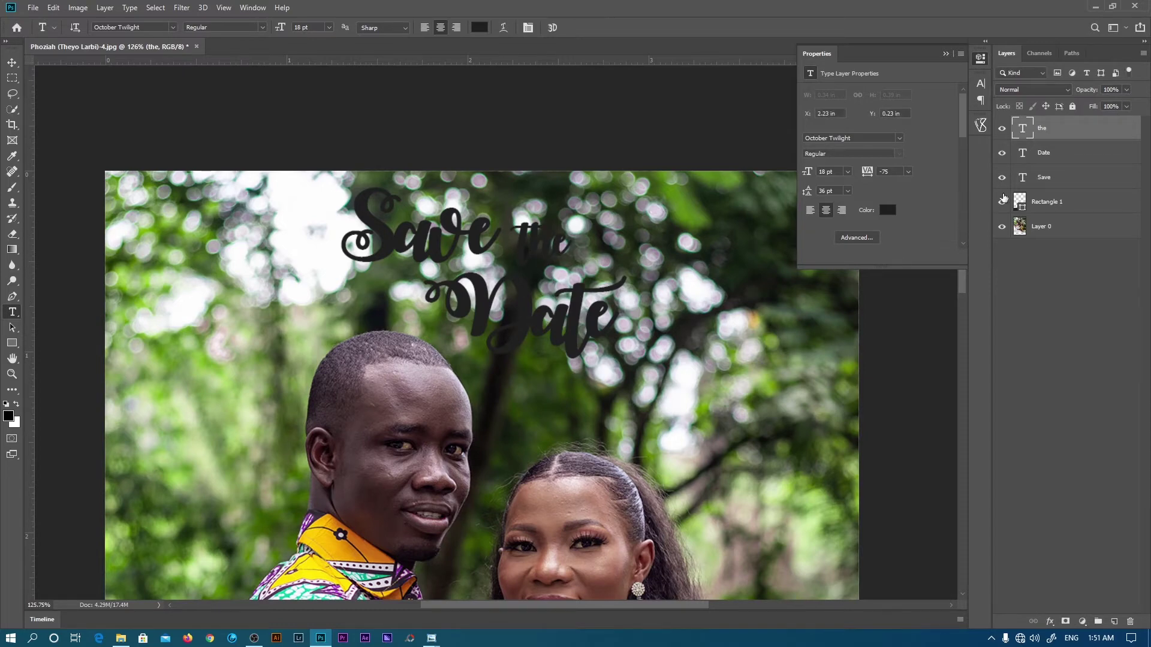
- Give the Save layer a thin white stroke positioned outside its letters
left_click(1032, 177)
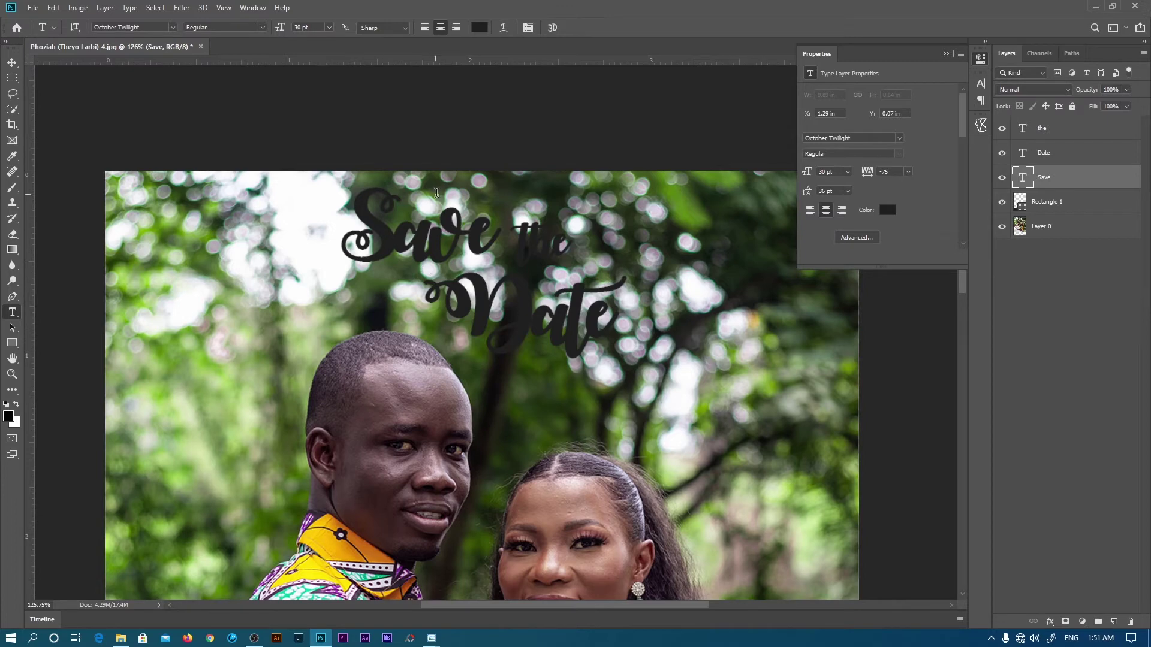
left_click(1049, 624)
left_click(1061, 533)
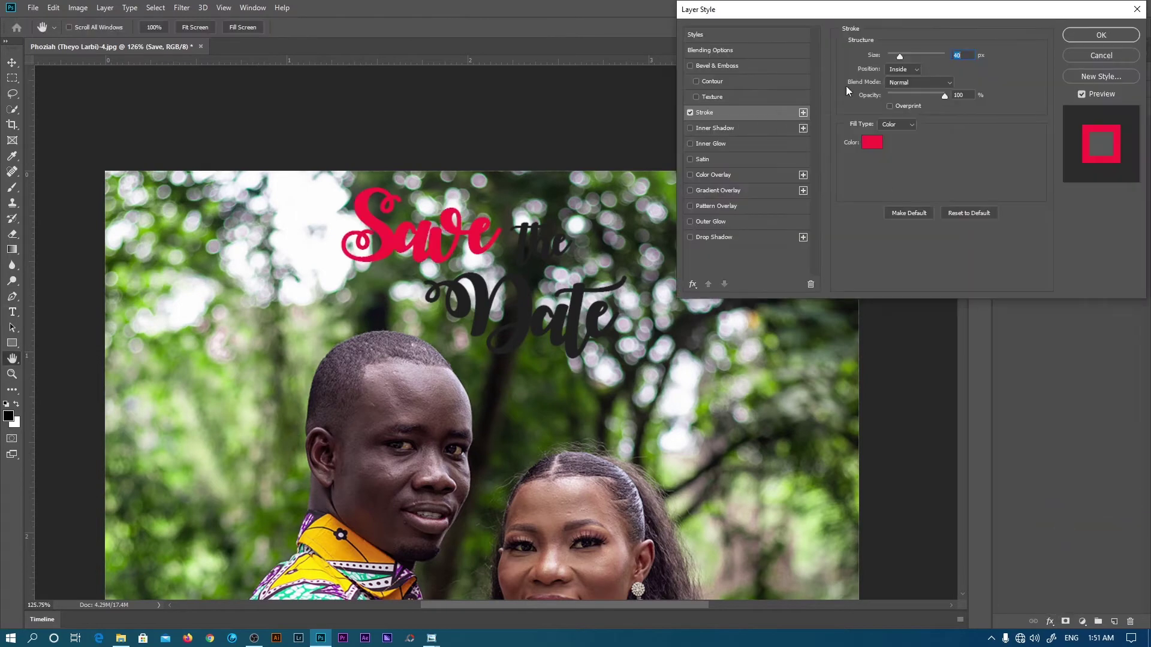
left_click(903, 70)
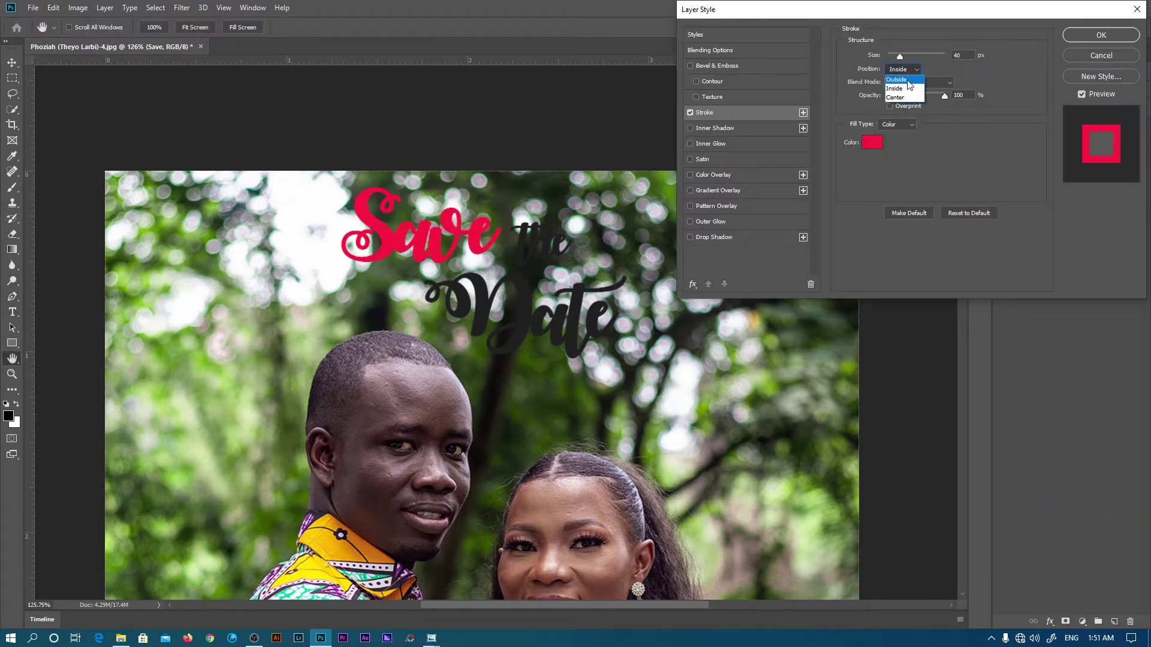
left_click(897, 80)
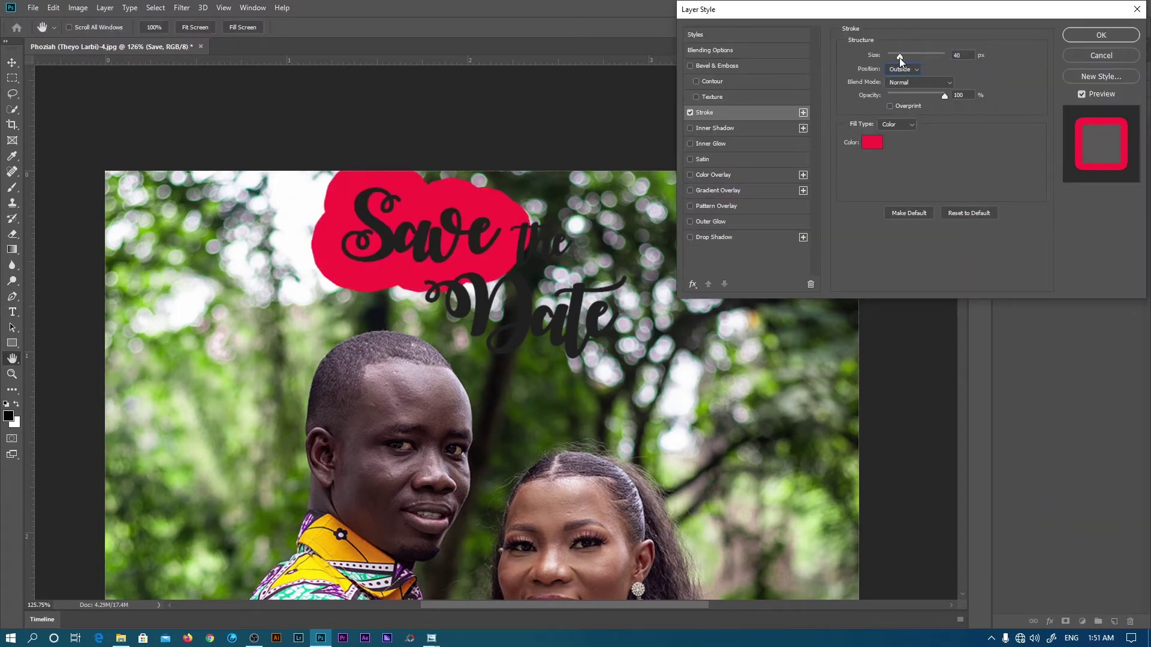
left_click_drag(900, 56, 891, 57)
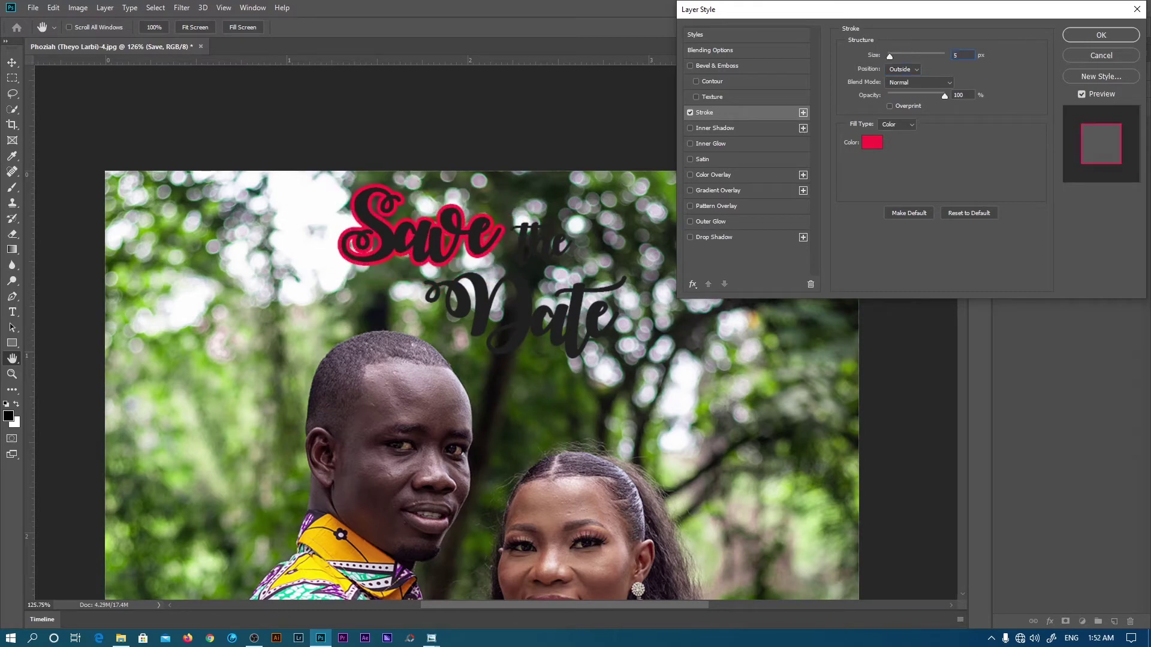
left_click(872, 142)
left_click_drag(714, 72, 676, 24)
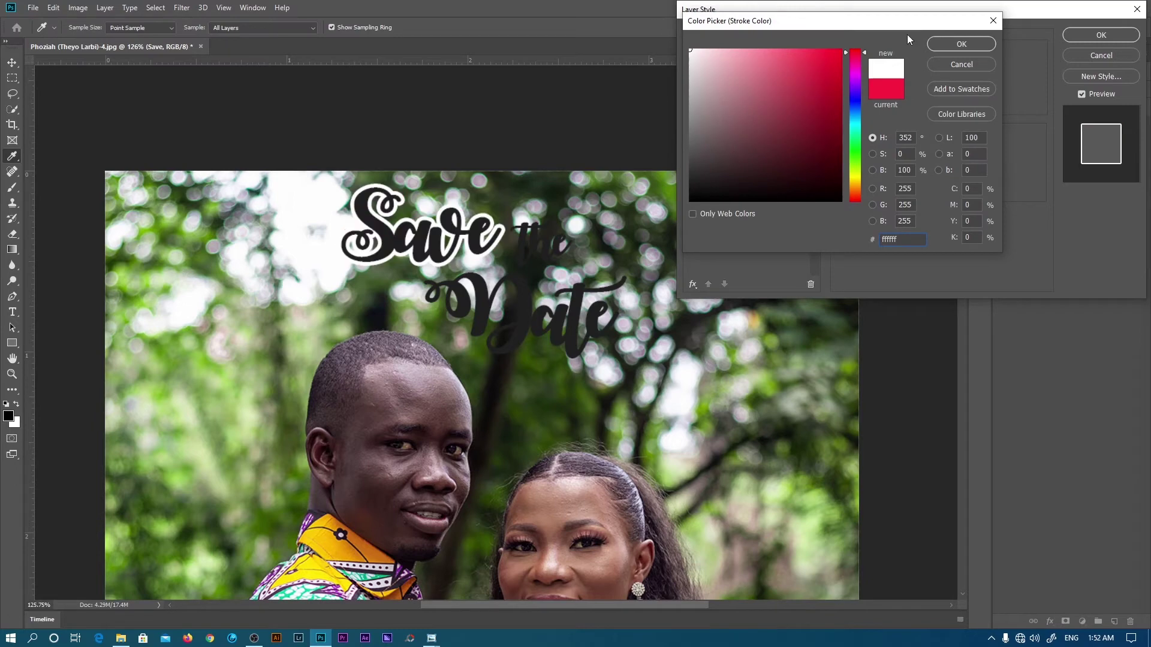
left_click(961, 43)
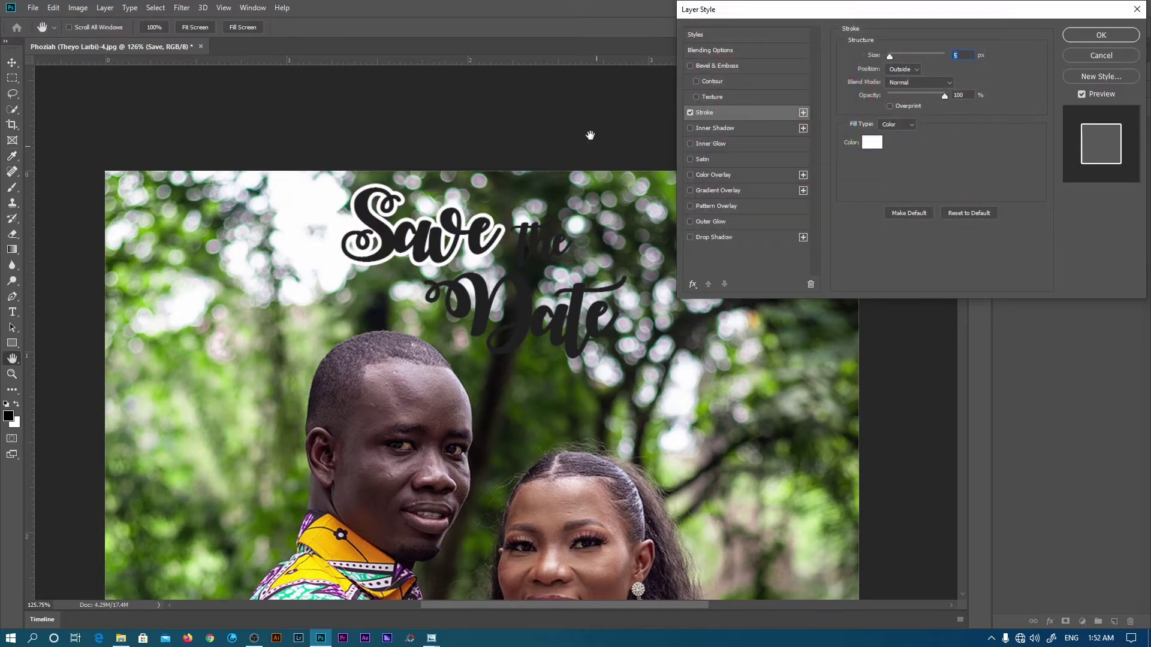
- Add a darker 70% drop shadow angled downward close to the text, then apply both effects
left_click(690, 237)
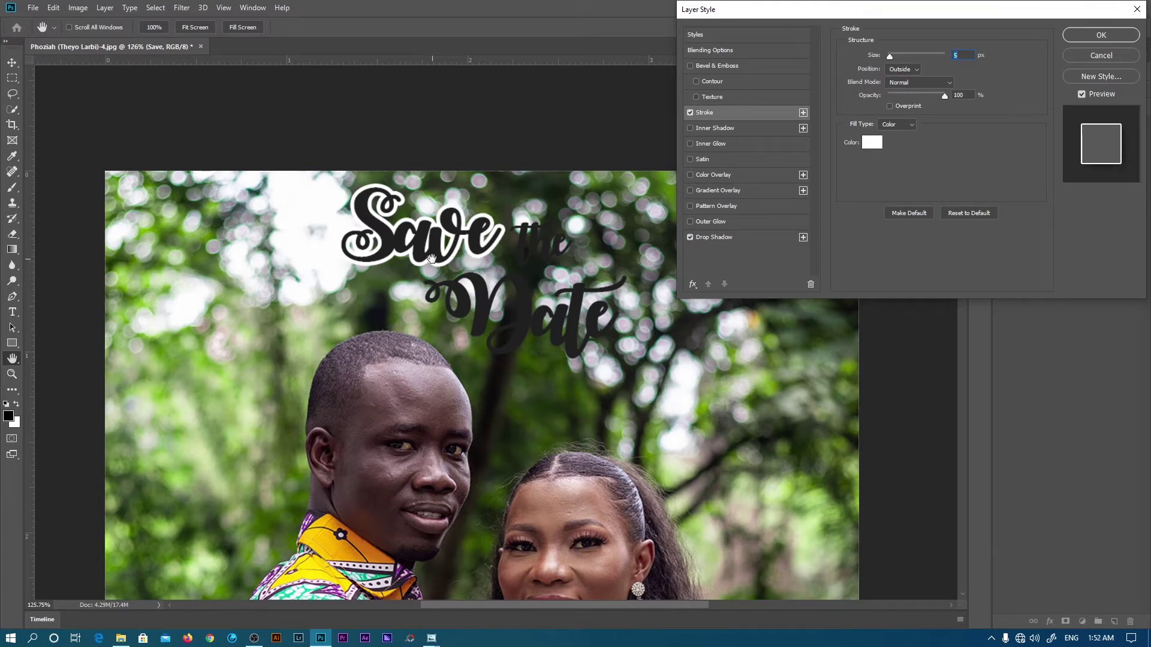
left_click(730, 238)
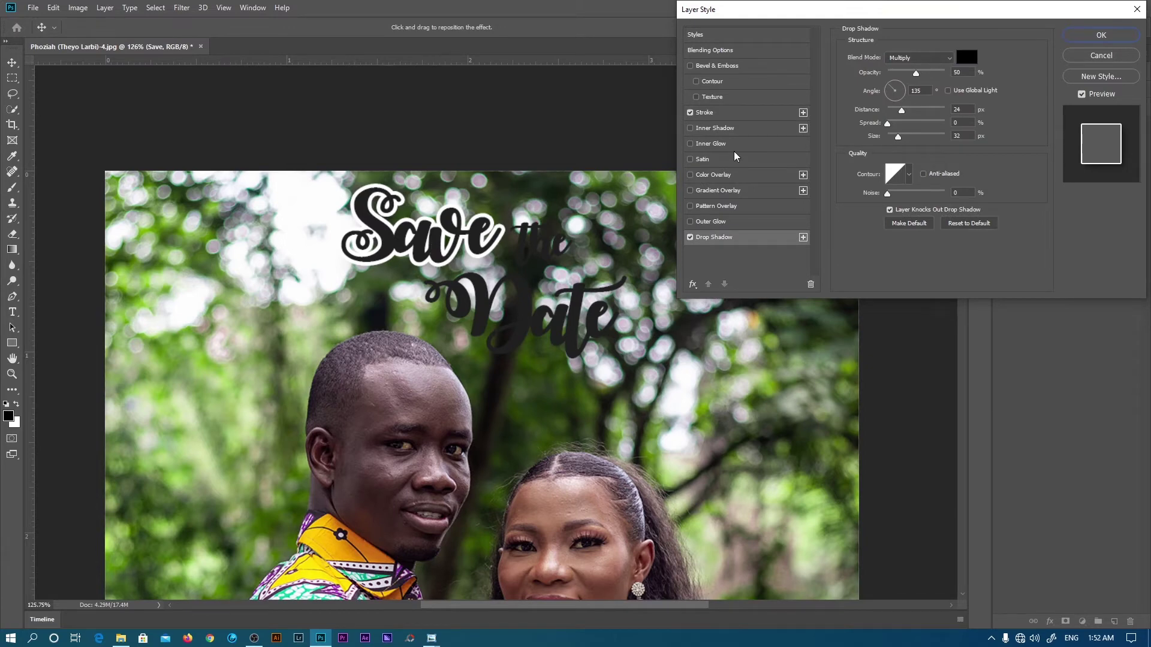
mouse_move(918, 77)
left_mouse_down()
mouse_move(969, 75)
mouse_move(783, 90)
mouse_move(928, 91)
left_mouse_up()
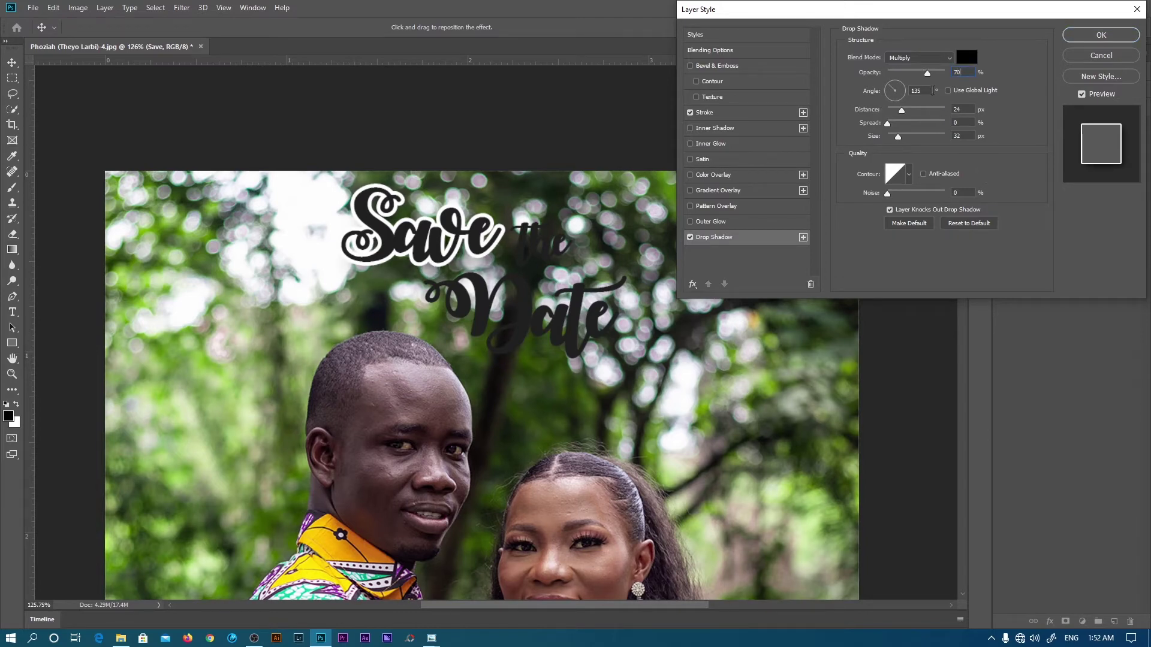
left_click_drag(436, 264, 409, 271)
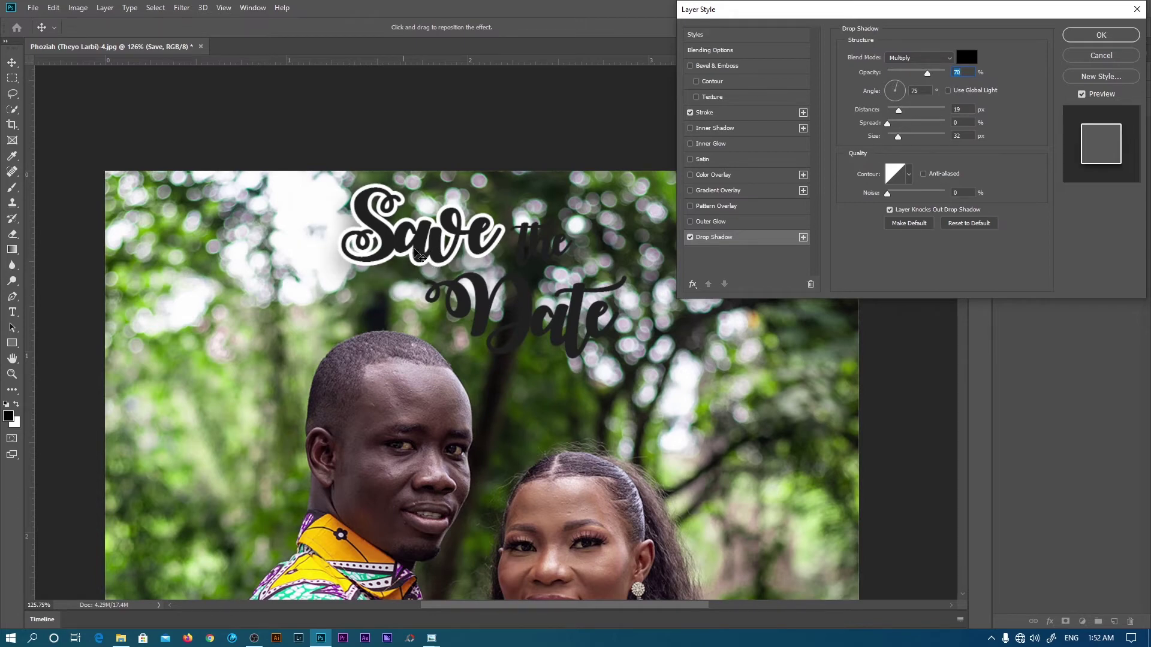
left_click(1091, 34)
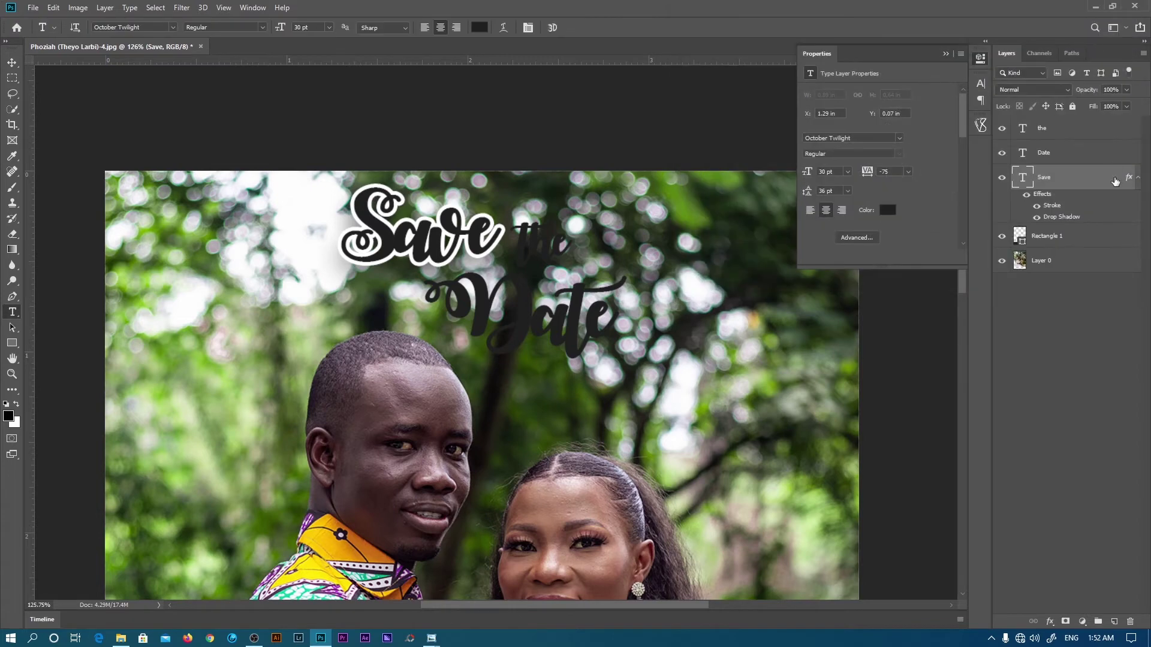
- Copy the Save layer's style and paste it onto the 'the' and Date layers
left_click(1044, 150)
left_click(1044, 128)
right_click(1048, 176)
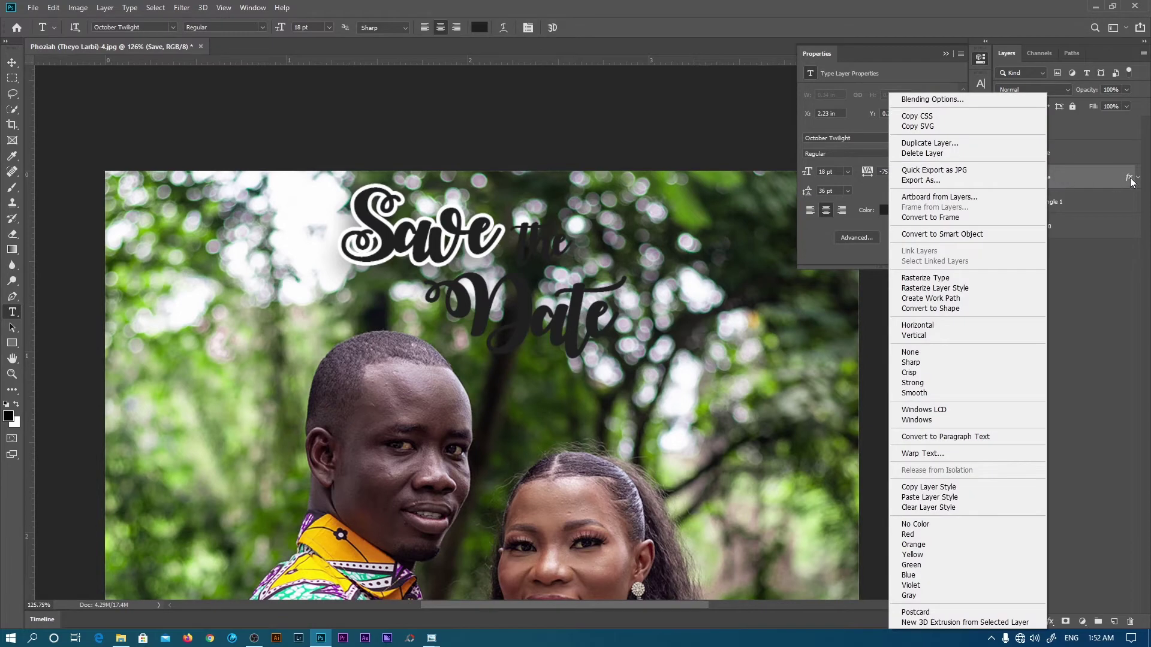
left_click(1132, 175)
right_click(1063, 178)
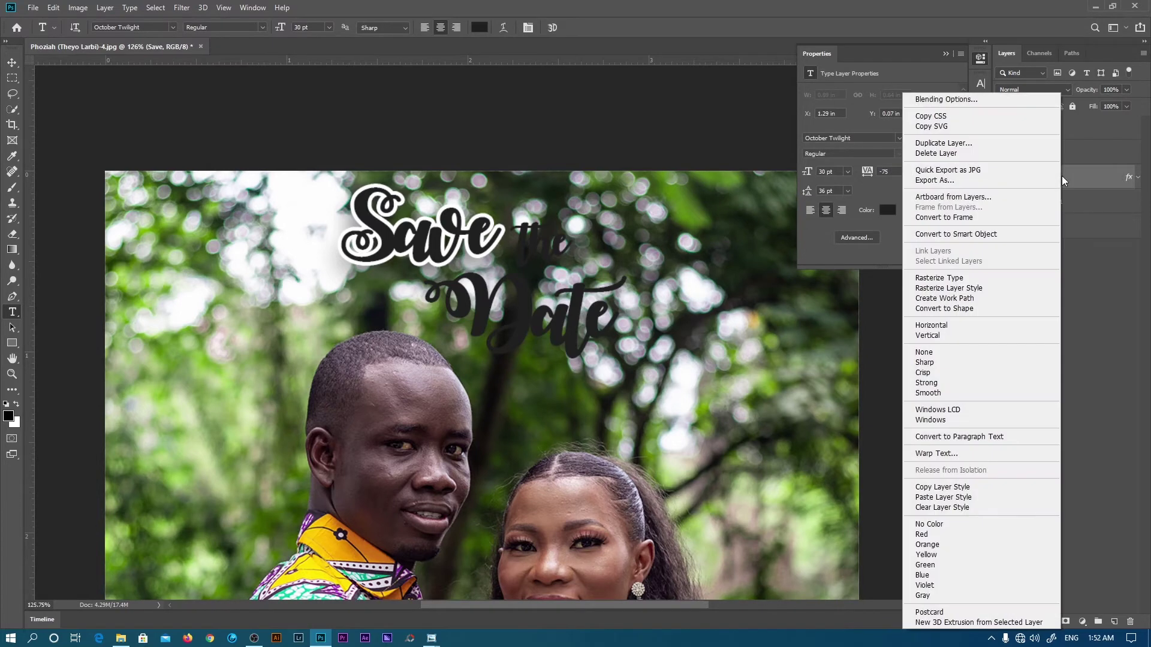
left_click(935, 487)
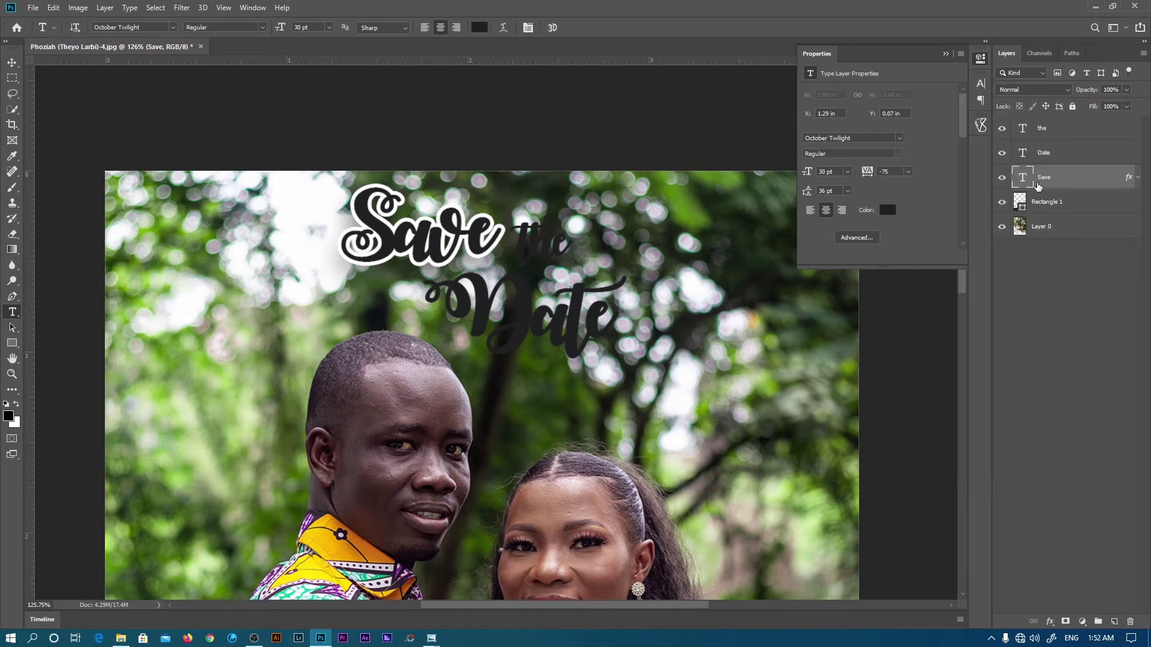
left_click(1051, 153)
left_click(1050, 129, "shift")
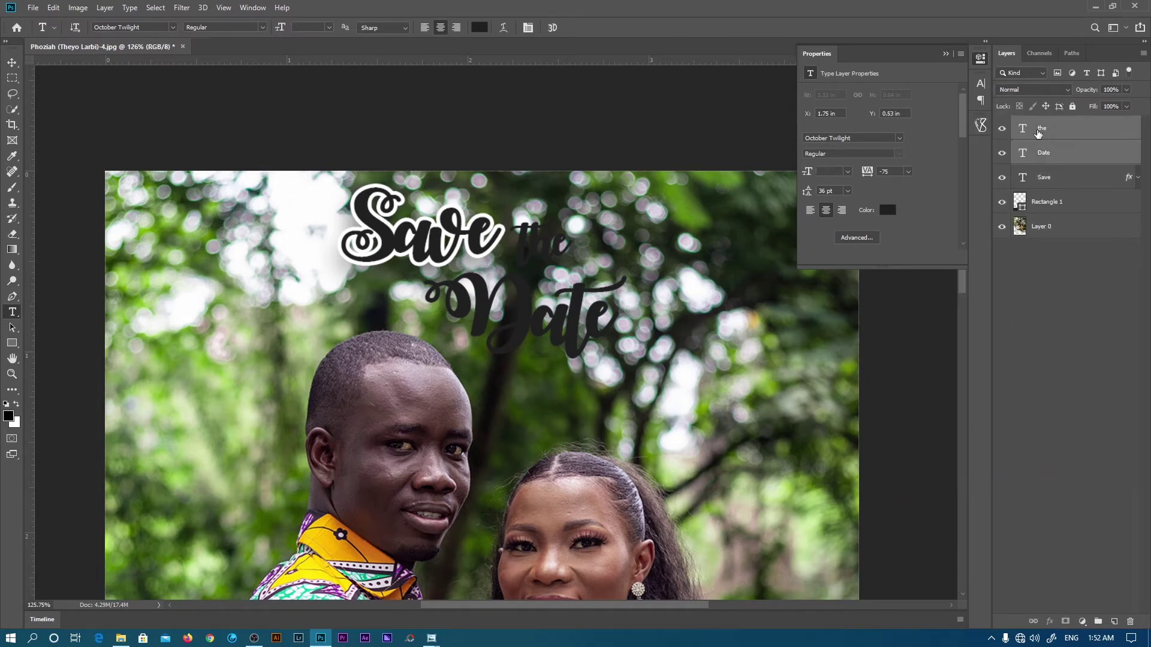
right_click(1054, 129)
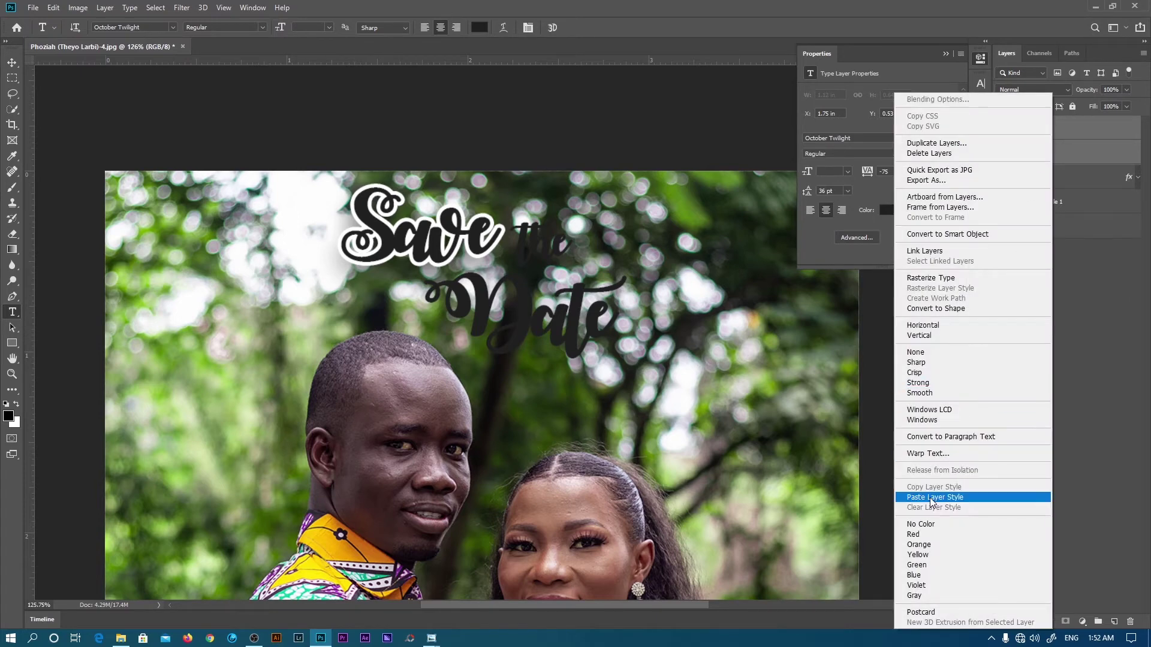
left_click(930, 498)
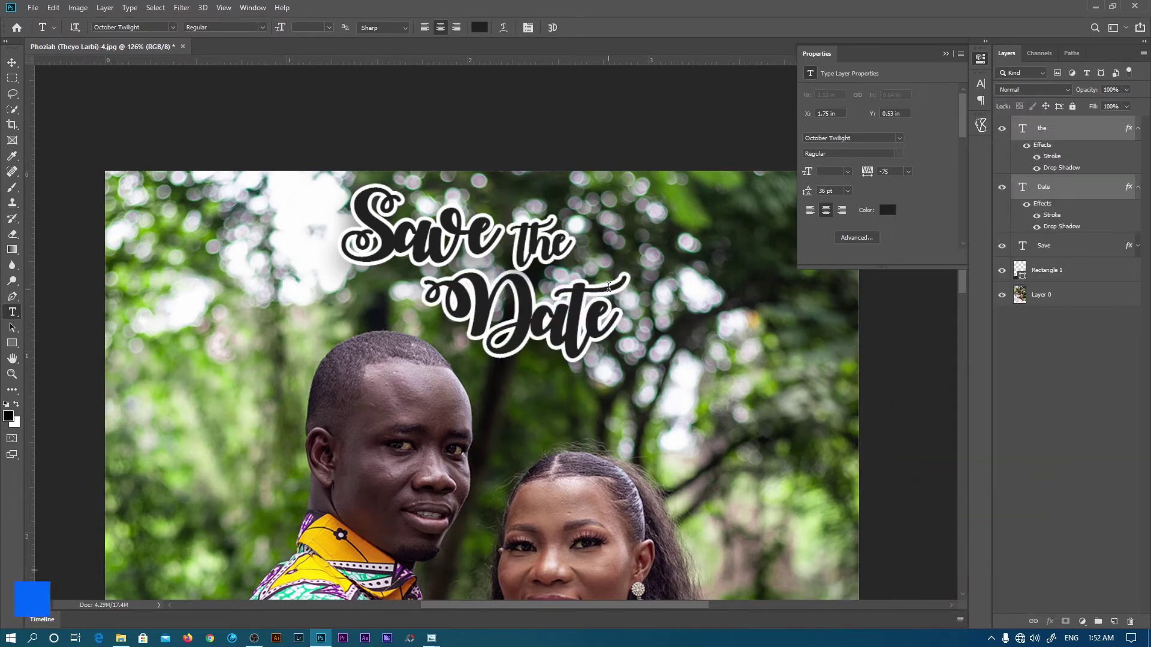
- Nudge the Date text slightly left under the title
left_click(533, 312)
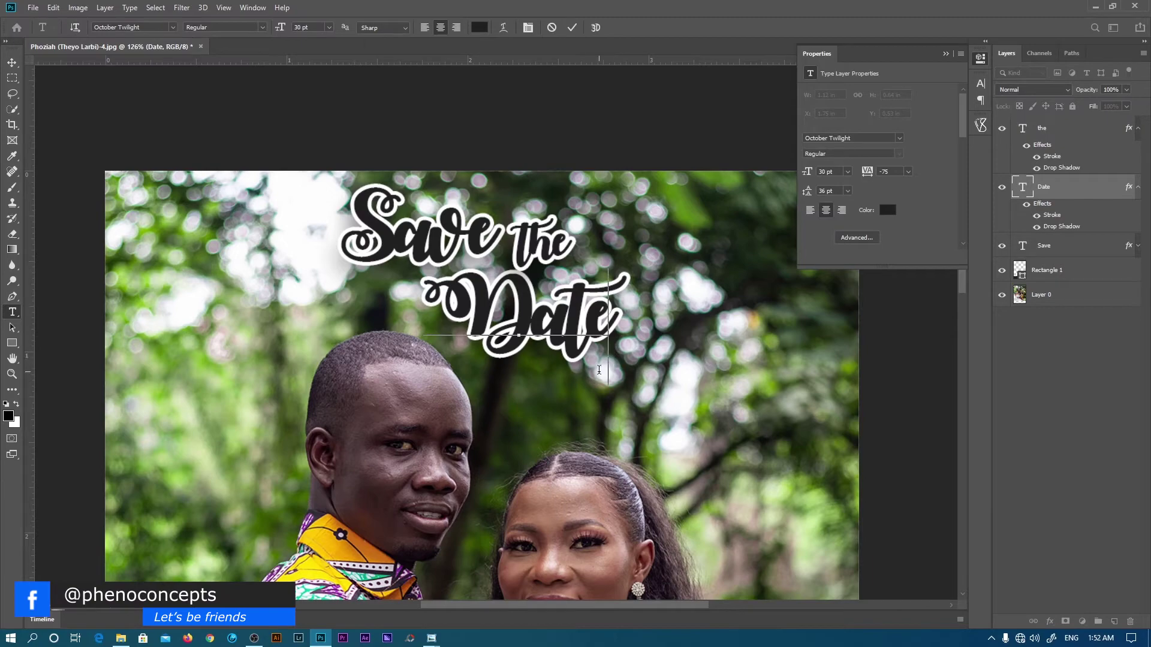
key("ctrl+Return")
key("v")
left_click_drag(673, 331, 656, 331)
- Fit the poster in the window and save it to the Desktop as layered Untitled-3.psd
key("z")
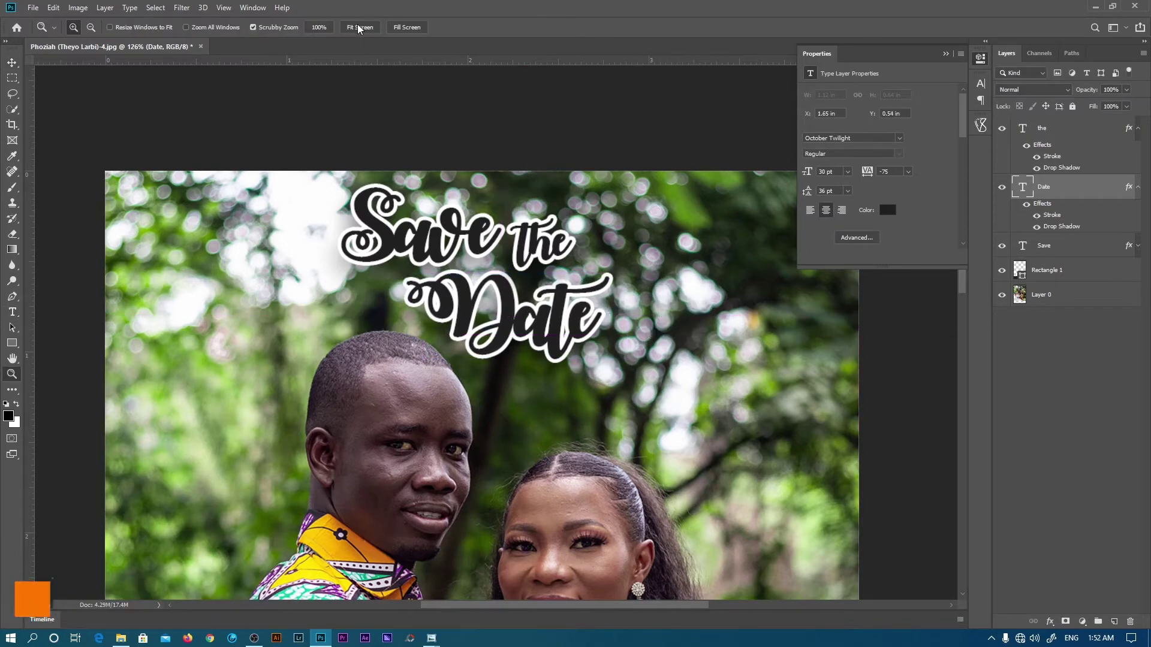
left_click(360, 27)
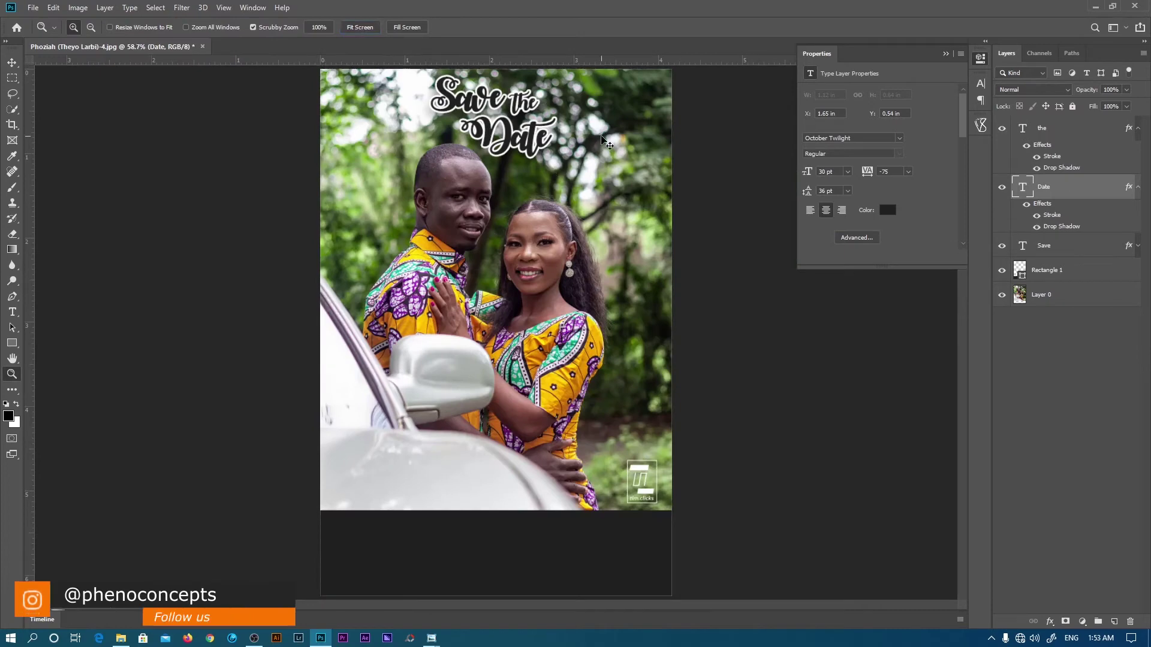
key("ctrl+shift+s")
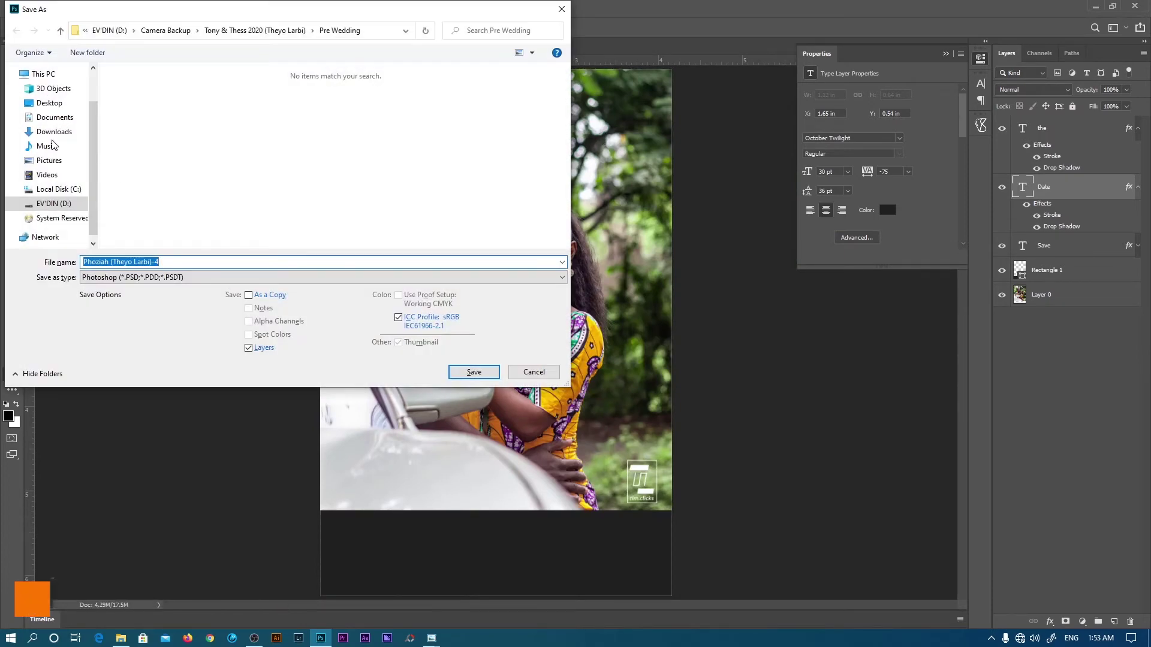
left_click(49, 102)
left_click(140, 179)
left_click(161, 264)
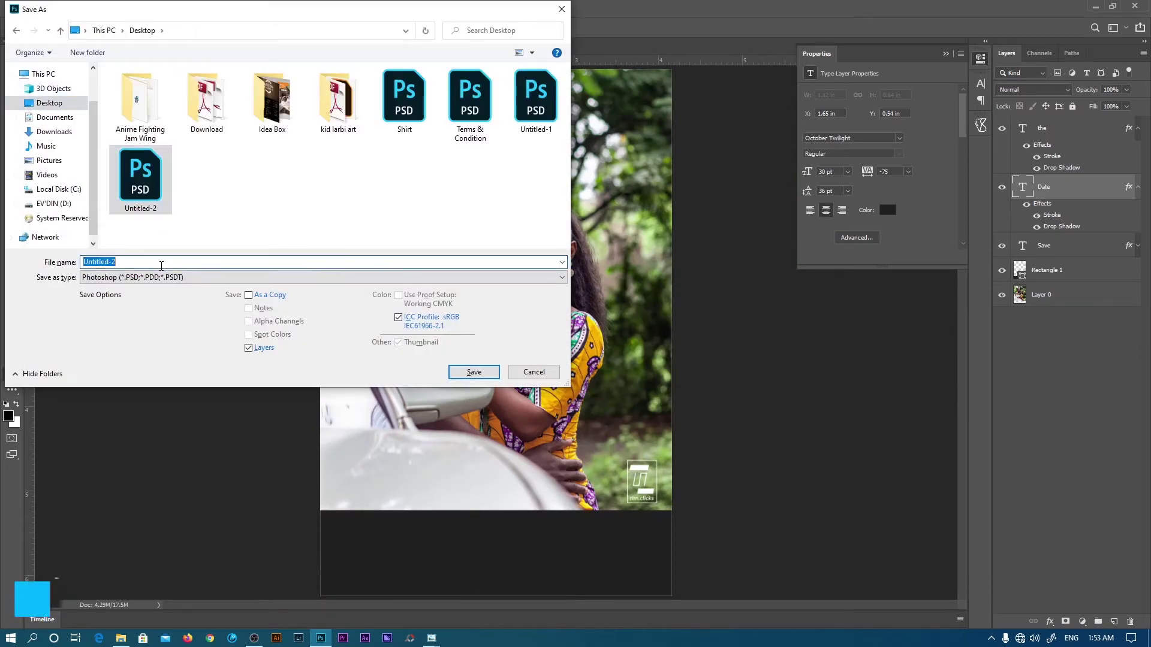
type("Untitled-3")
key("Return")
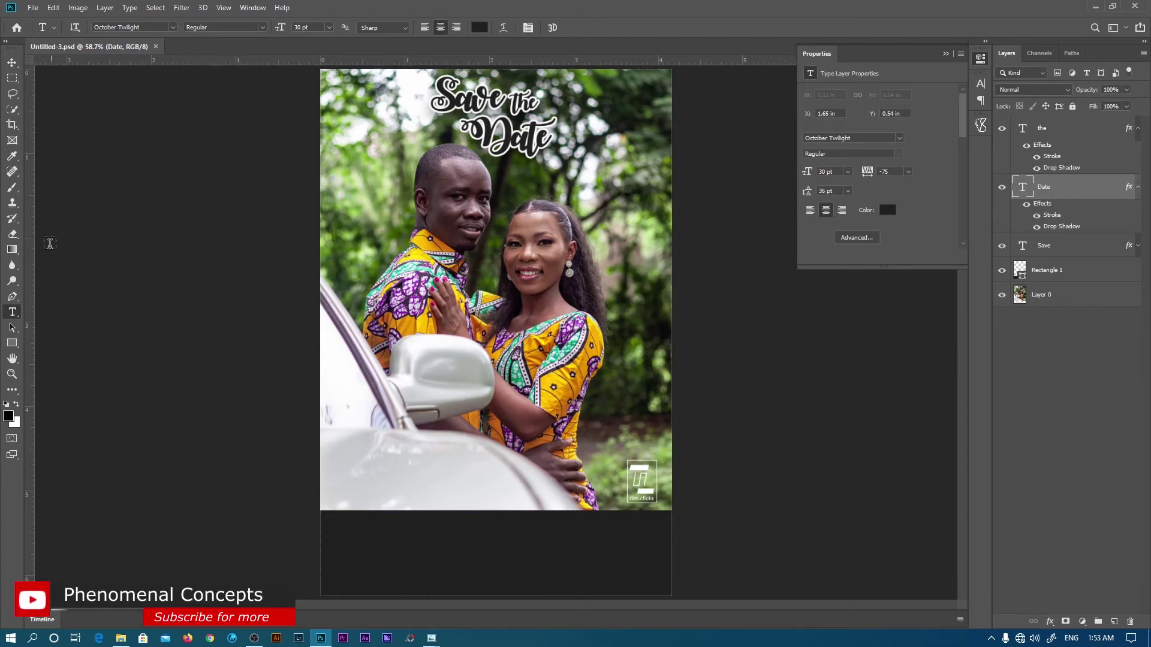
- Place a vertical centre guide and draw a black six-sided polygon over the lower photo
left_click_drag(33, 266, 496, 254)
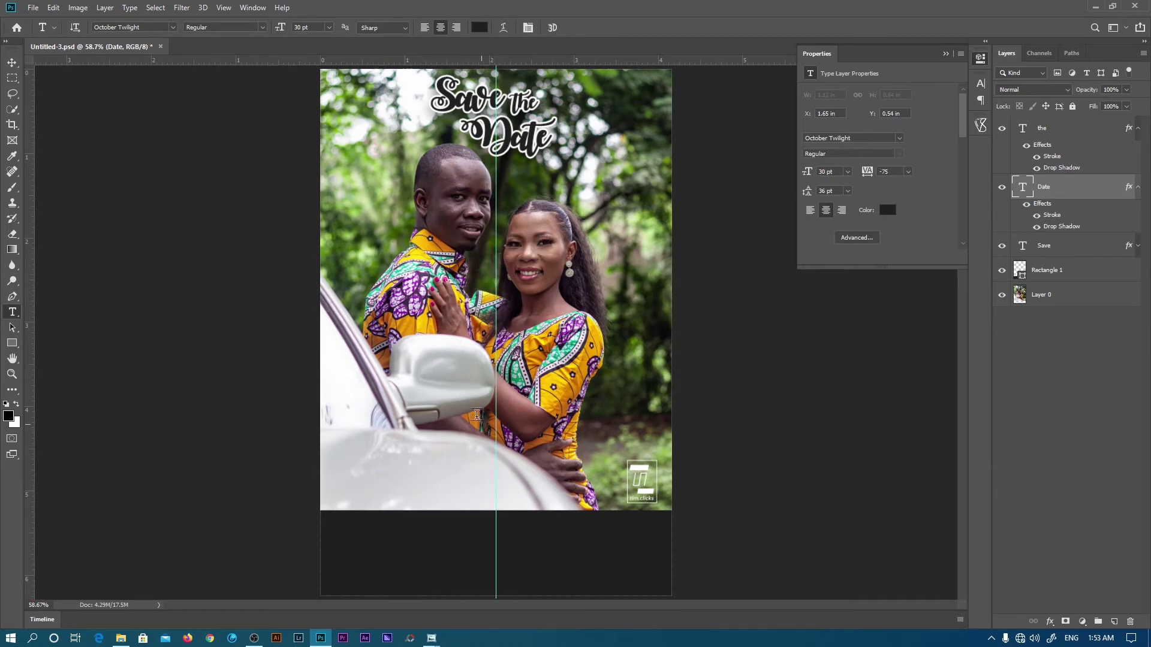
left_click(12, 345)
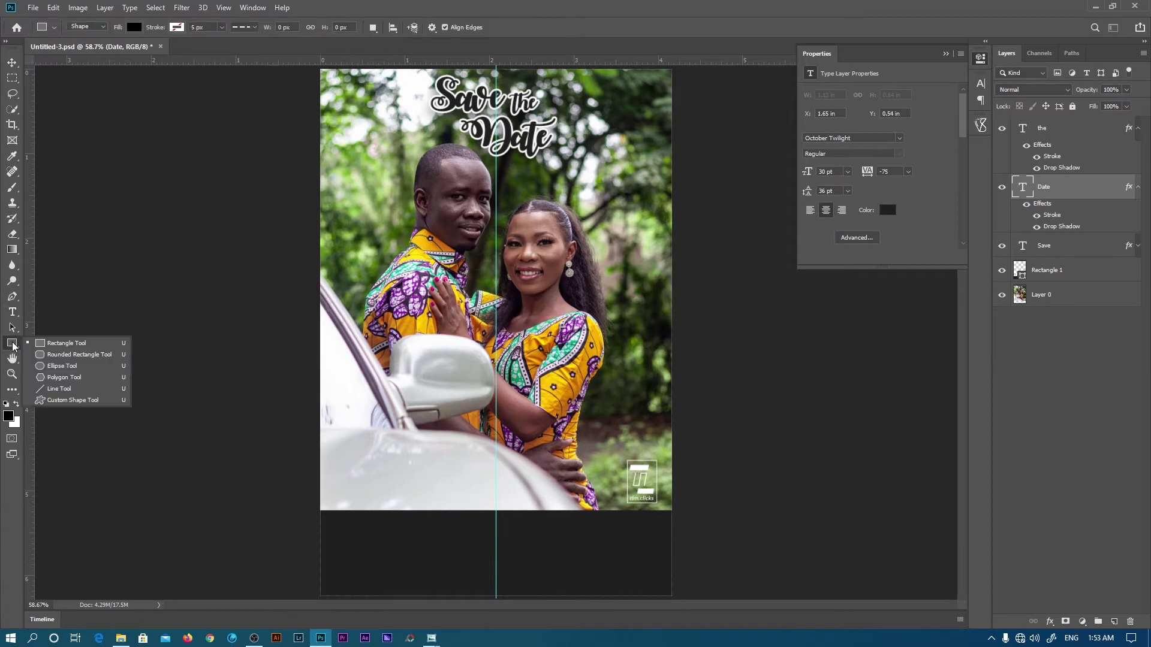
left_click(66, 376)
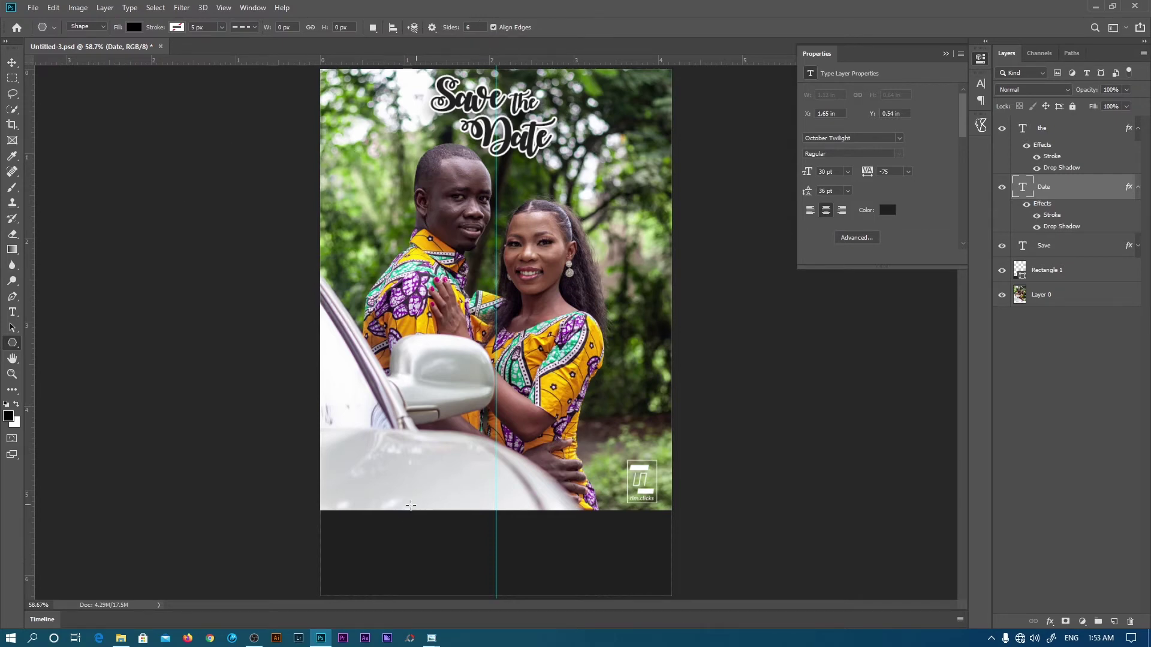
left_click_drag(446, 383, 488, 466)
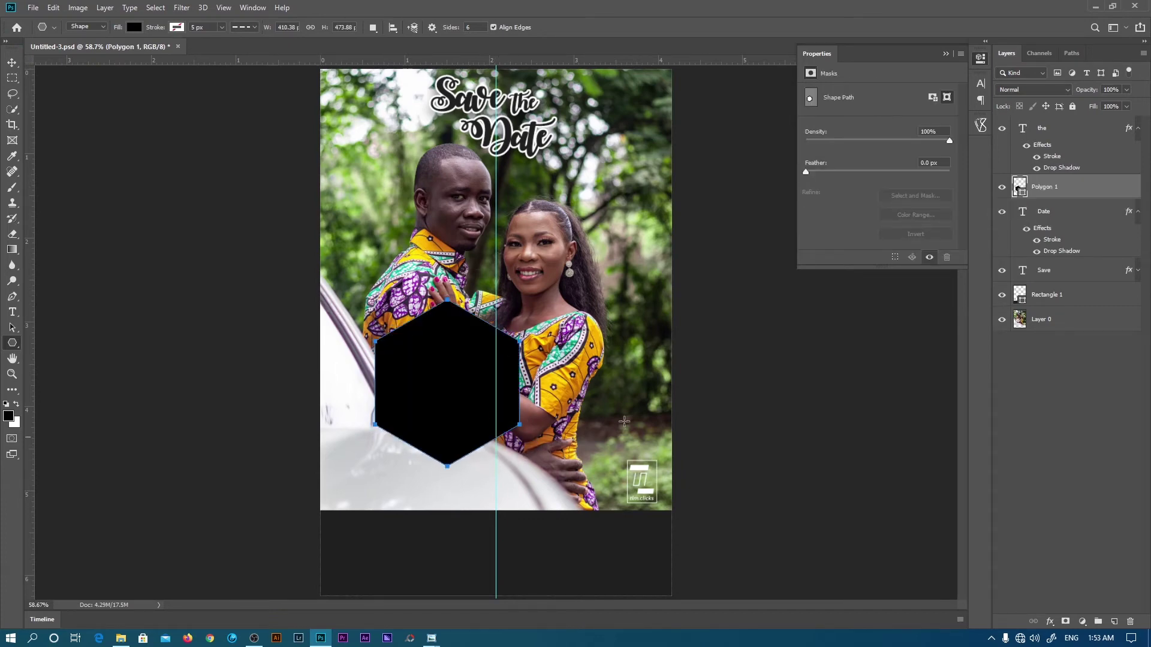
- Move Polygon 1 to the top of the stack, set its fill to 0%, and add a Stroke effect
left_click(1137, 211)
left_click(1139, 129)
left_click_drag(1050, 155, 1049, 126)
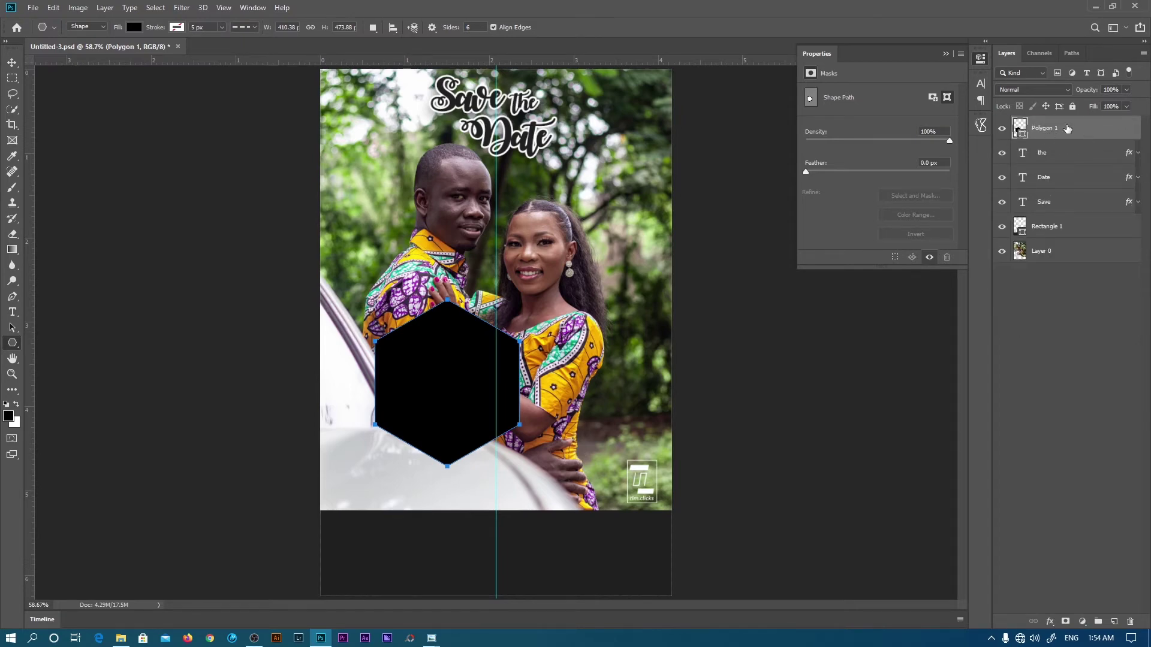
left_click_drag(1097, 108, 999, 102)
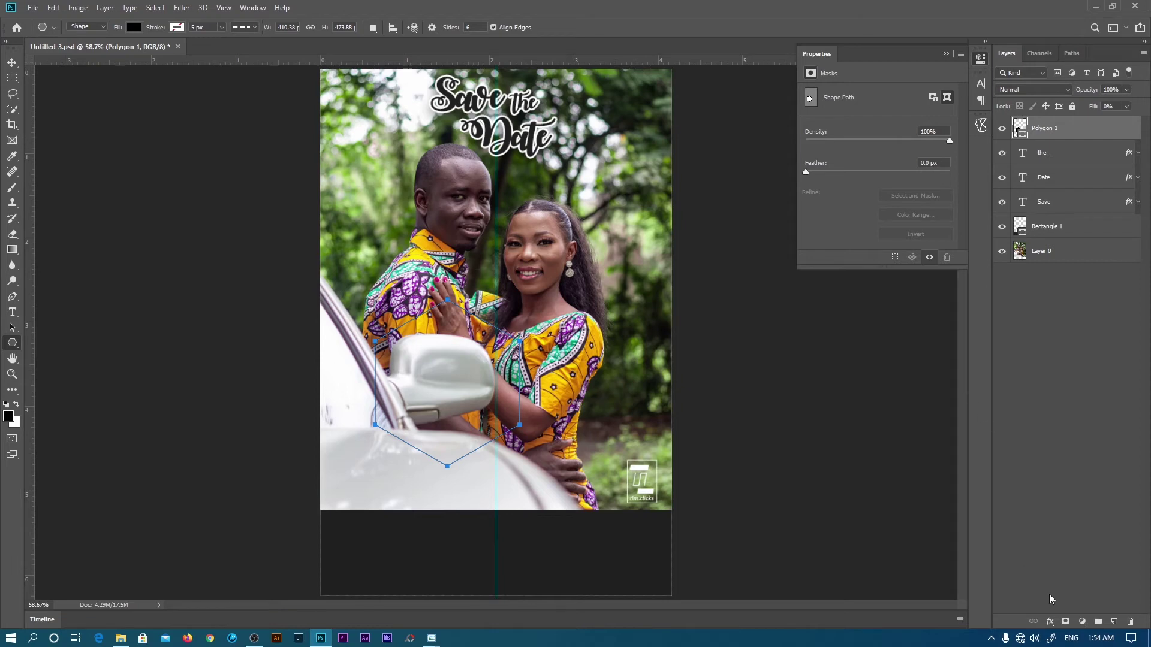
left_click(1049, 623)
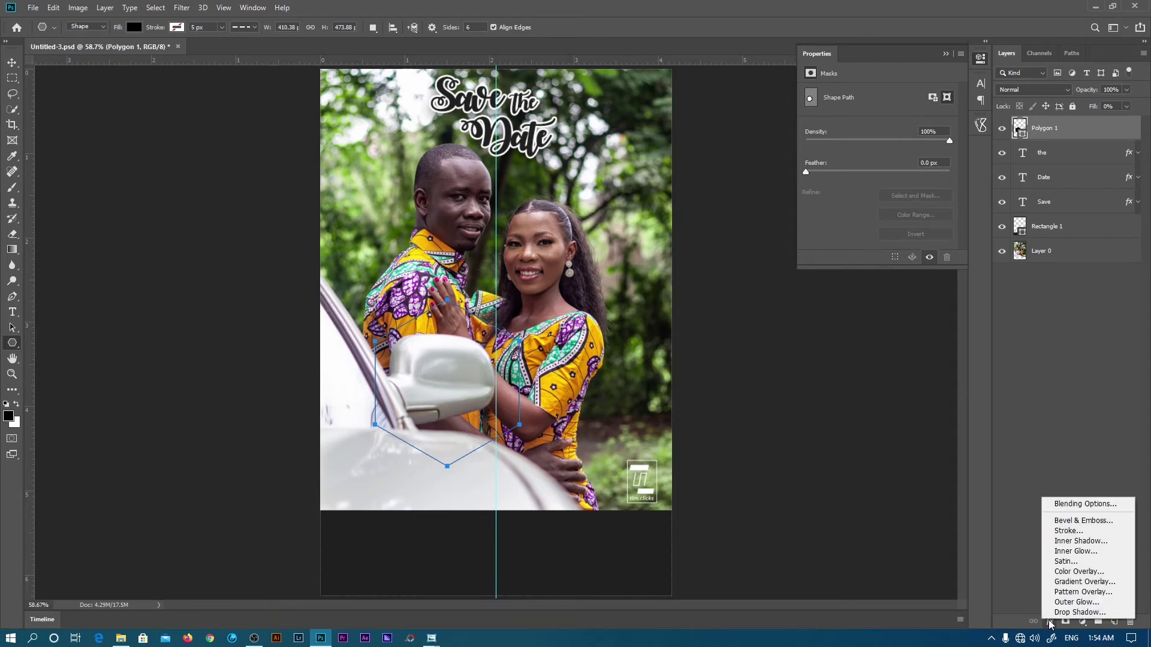
left_click(1060, 532)
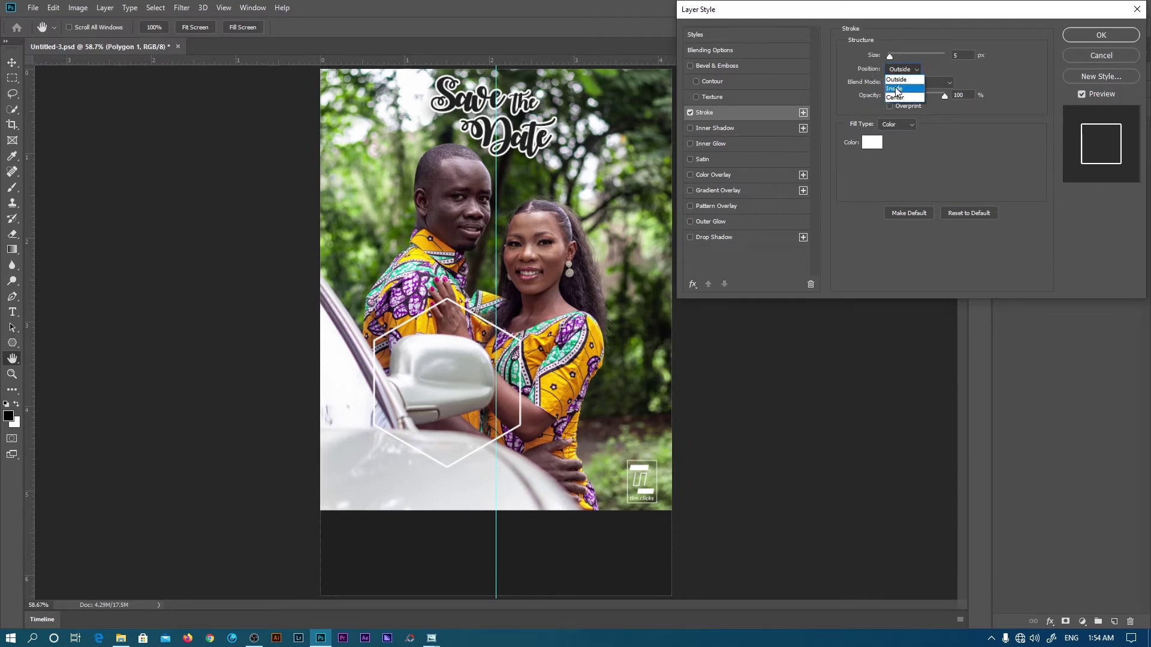
- Apply the hexagon's stroke inside its edge and zoom in on its top corner
left_click(895, 85)
left_click(1090, 38)
key("z")
left_click_drag(445, 297, 458, 330)
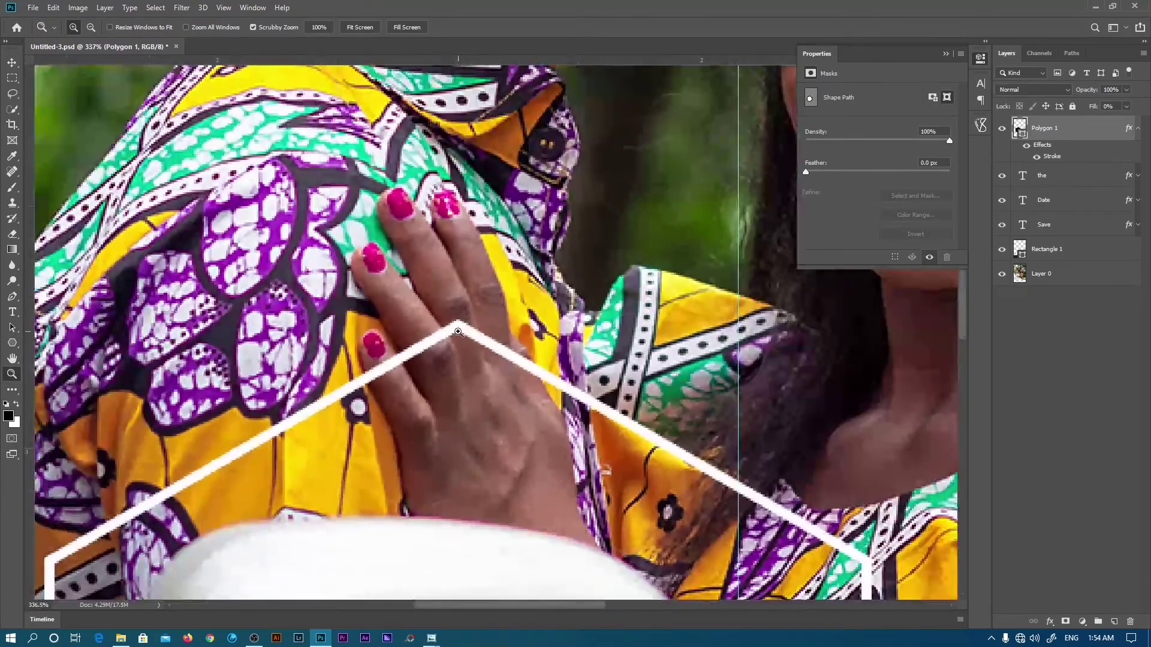
- Adjust the hexagon's stroke to Inside position at 16 px
double_click(1129, 130)
left_click(729, 113)
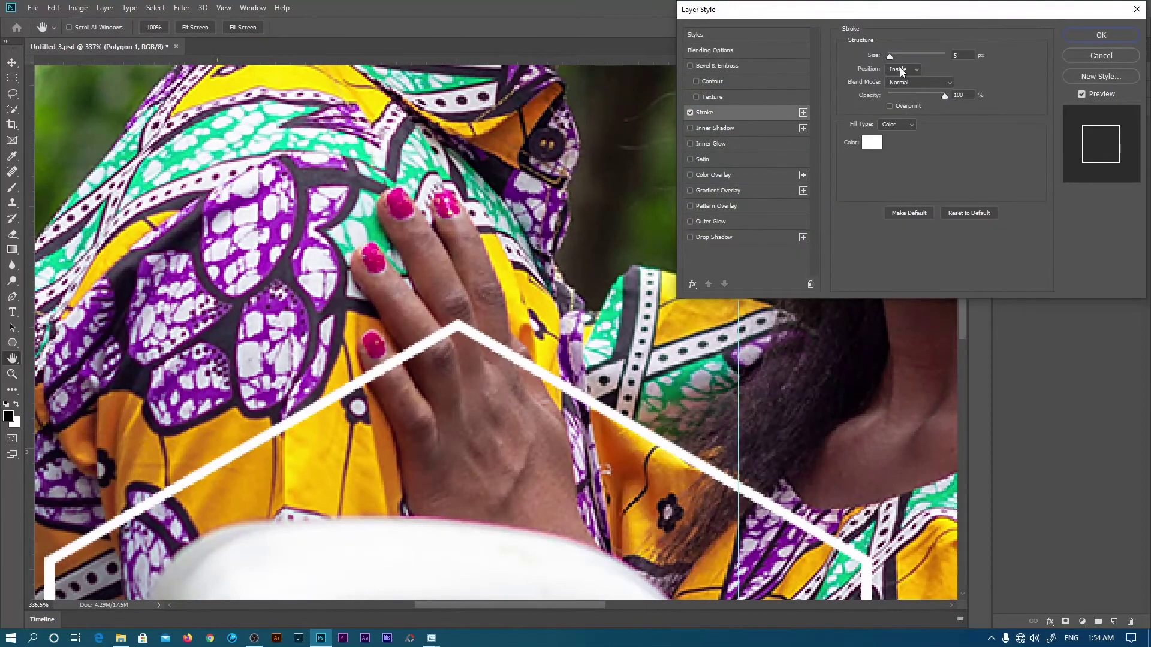
left_click(901, 70)
left_click(904, 82)
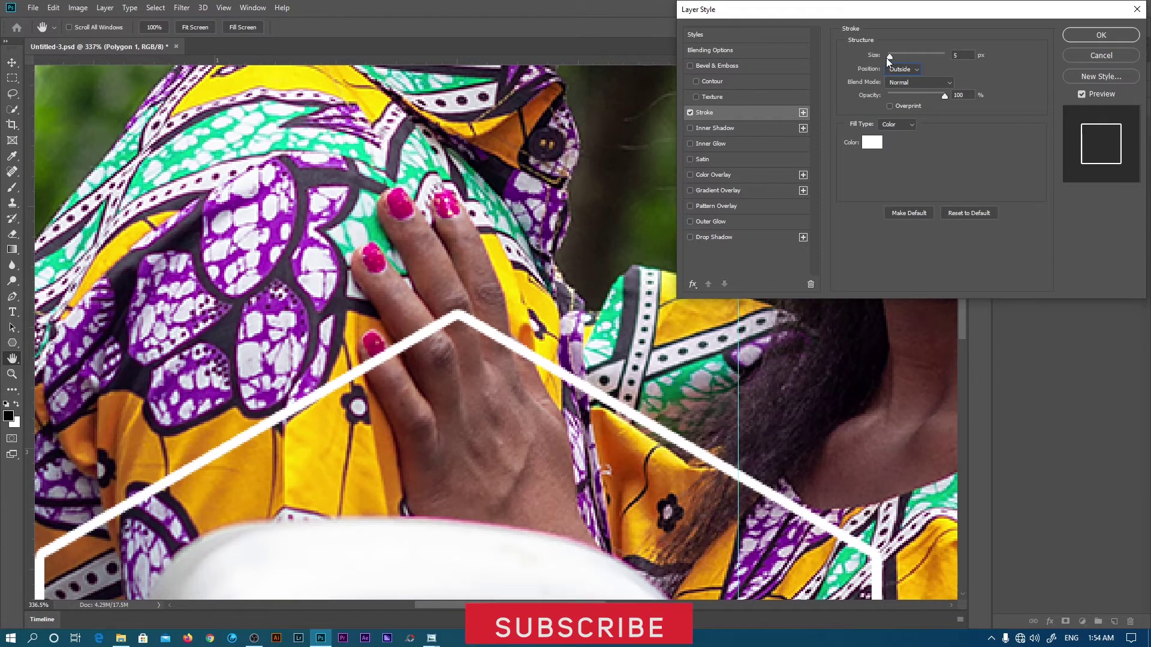
left_click_drag(889, 55, 910, 53)
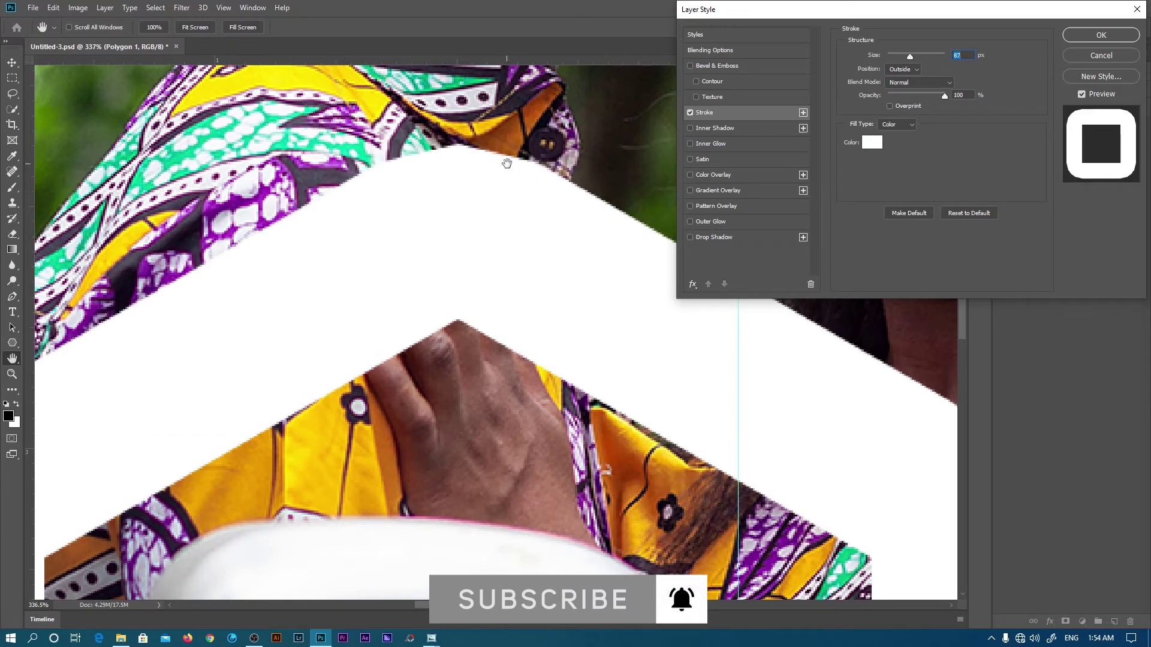
left_click(890, 72)
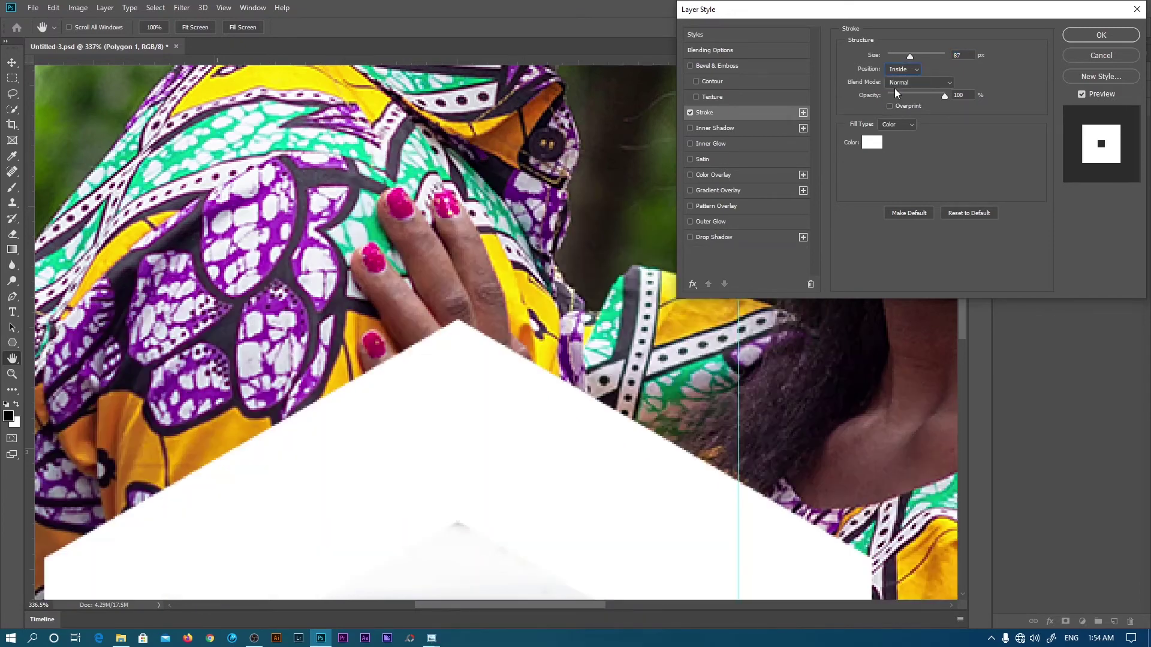
left_click(894, 88)
left_click_drag(550, 400, 544, 170)
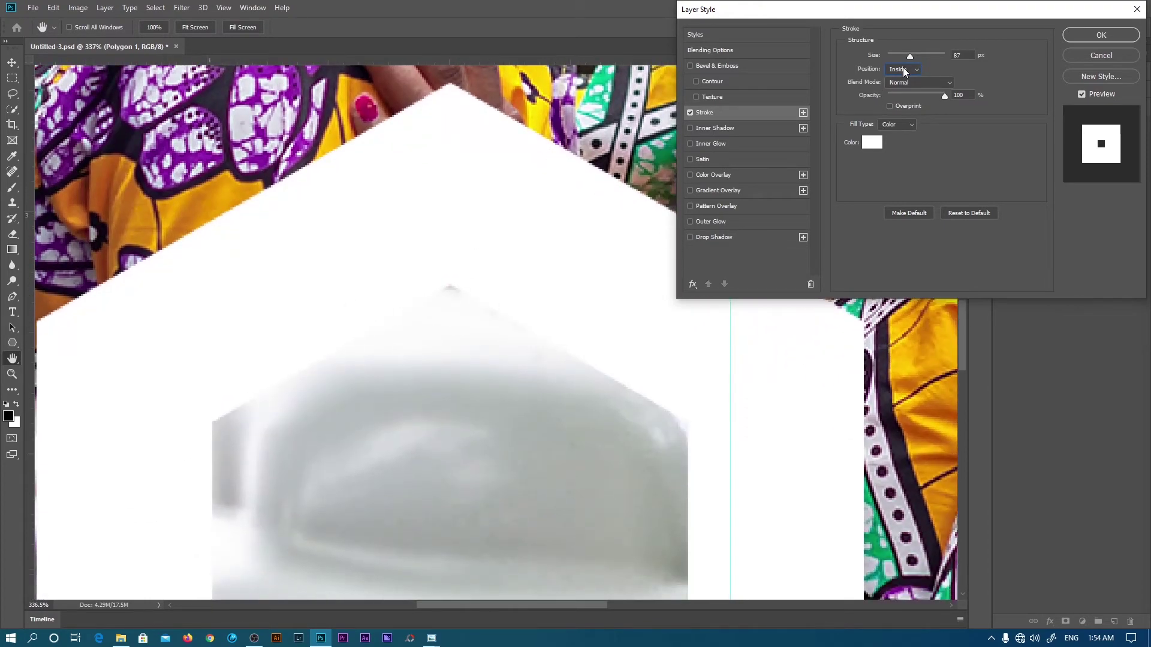
left_click_drag(910, 55, 894, 58)
left_click(1096, 56)
- Fit the whole poster in the window and collapse Polygon 1's effects list
key("z")
left_click(360, 27)
left_click(1138, 128)
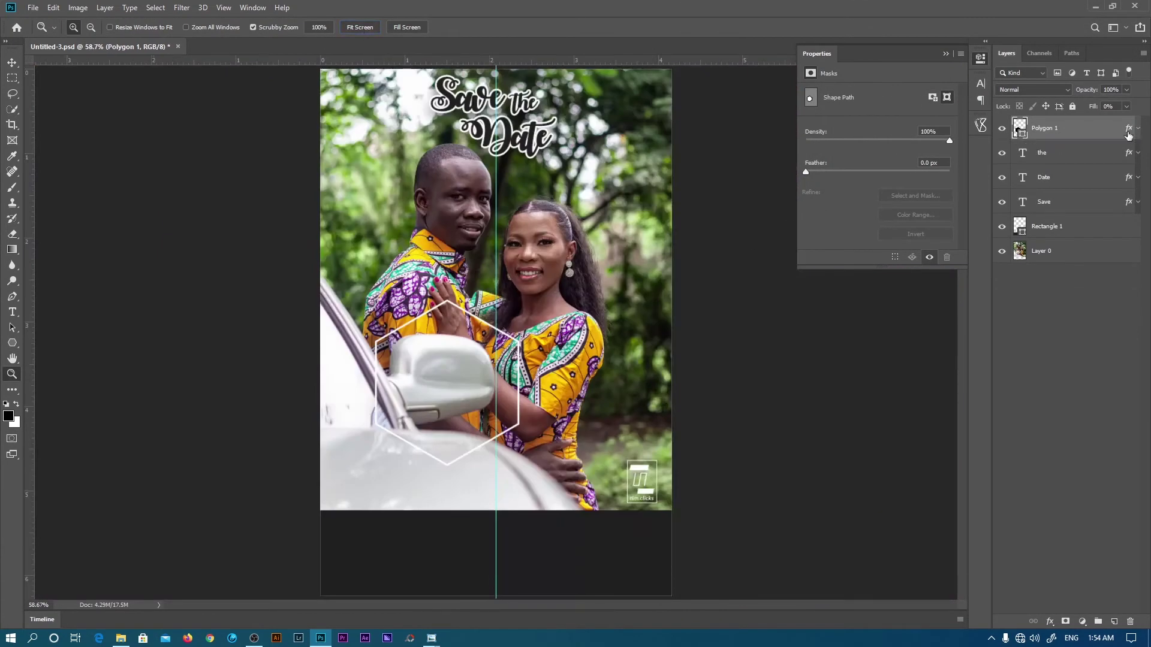
- Scale the hexagon down to about 44% into the left side of the bottom bar
key("v")
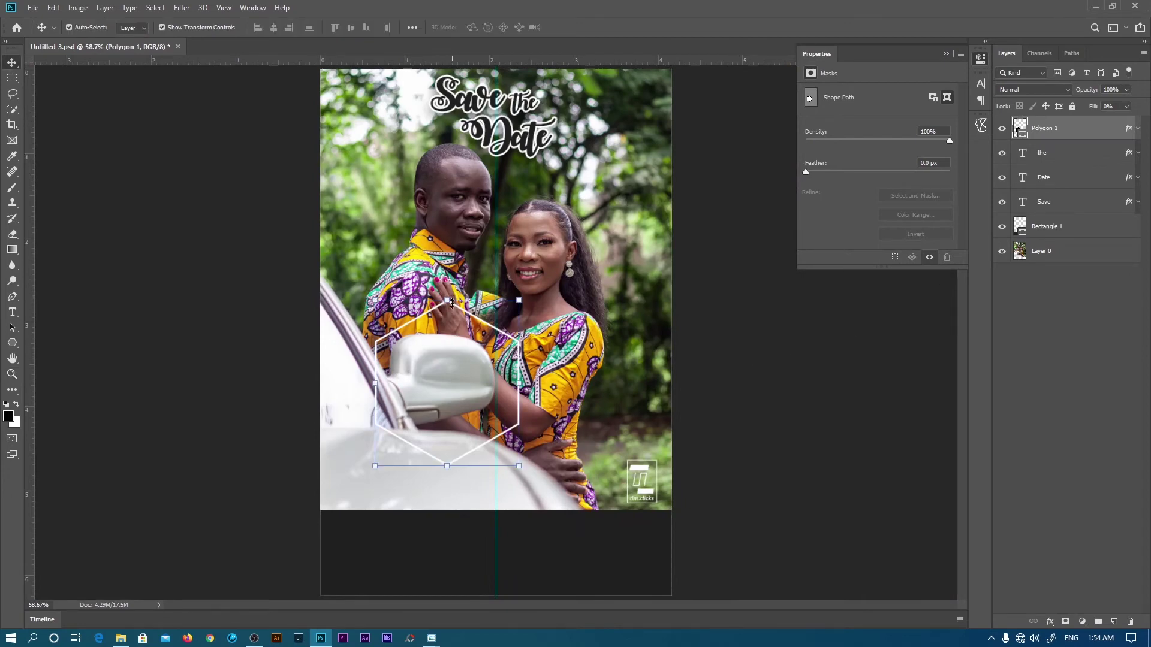
left_click_drag(452, 311, 393, 552)
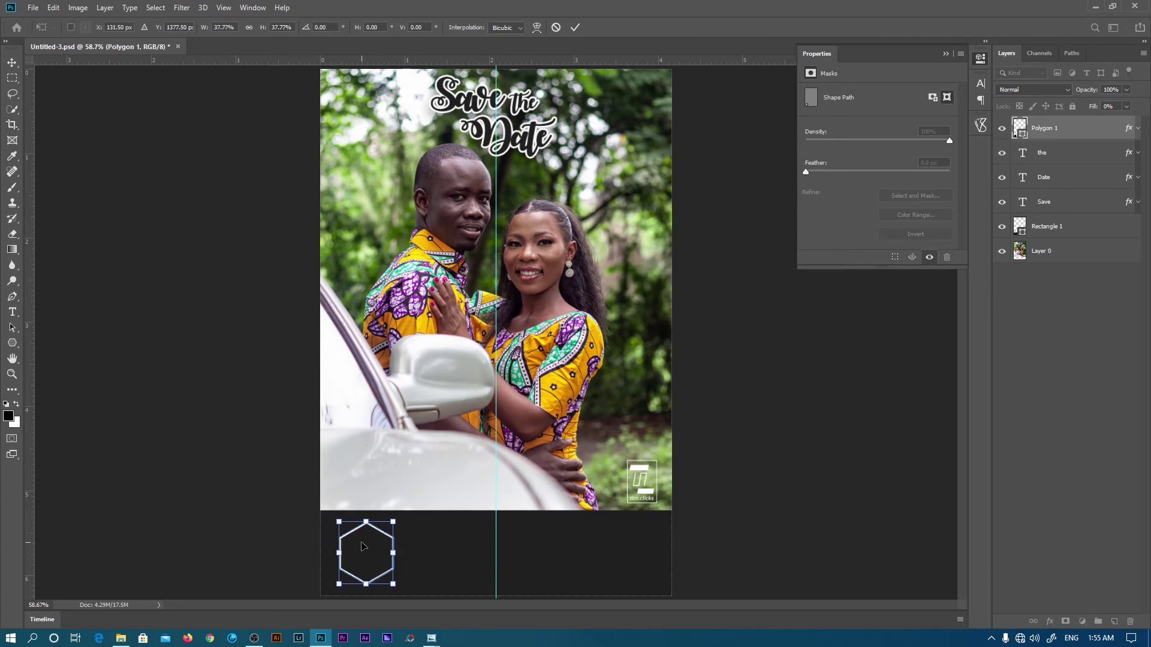
left_click(575, 28)
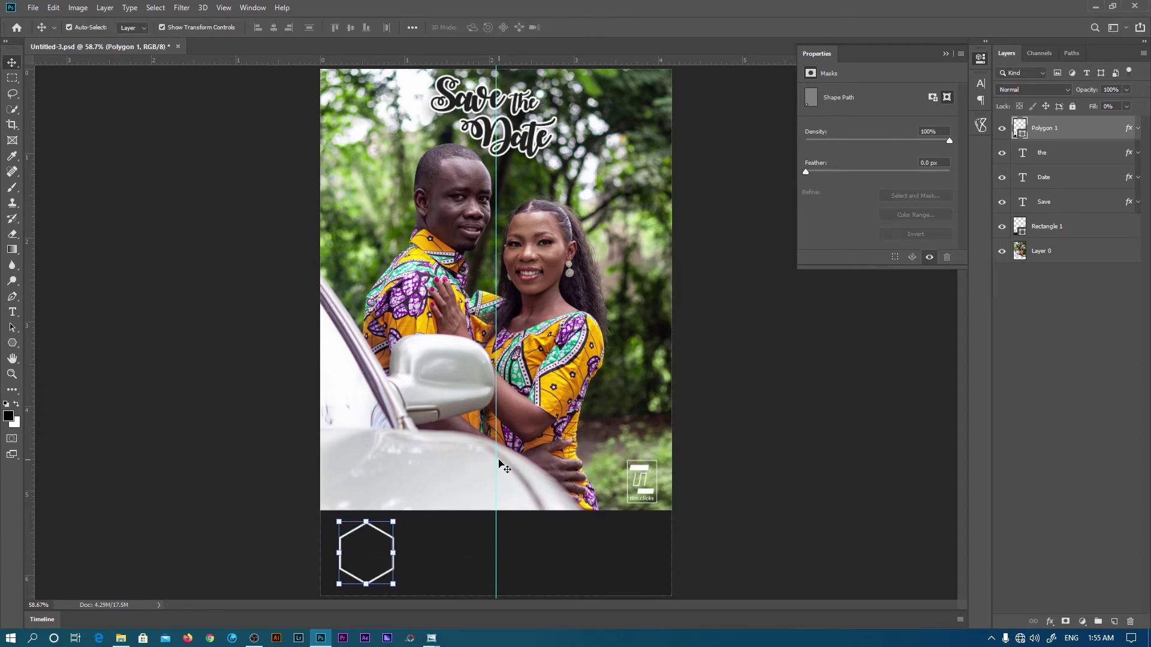
- Duplicate the hexagon and rotate the copy to 90°
key("ctrl+j")
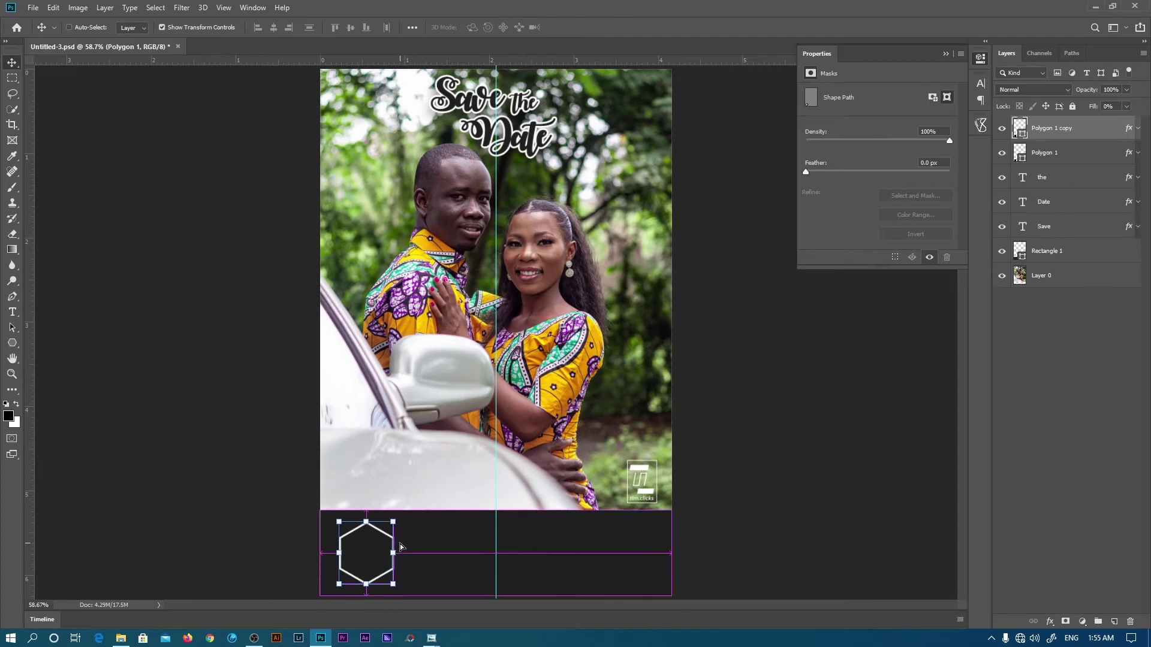
left_click_drag(403, 549, 399, 571)
left_click(322, 27)
type("45")
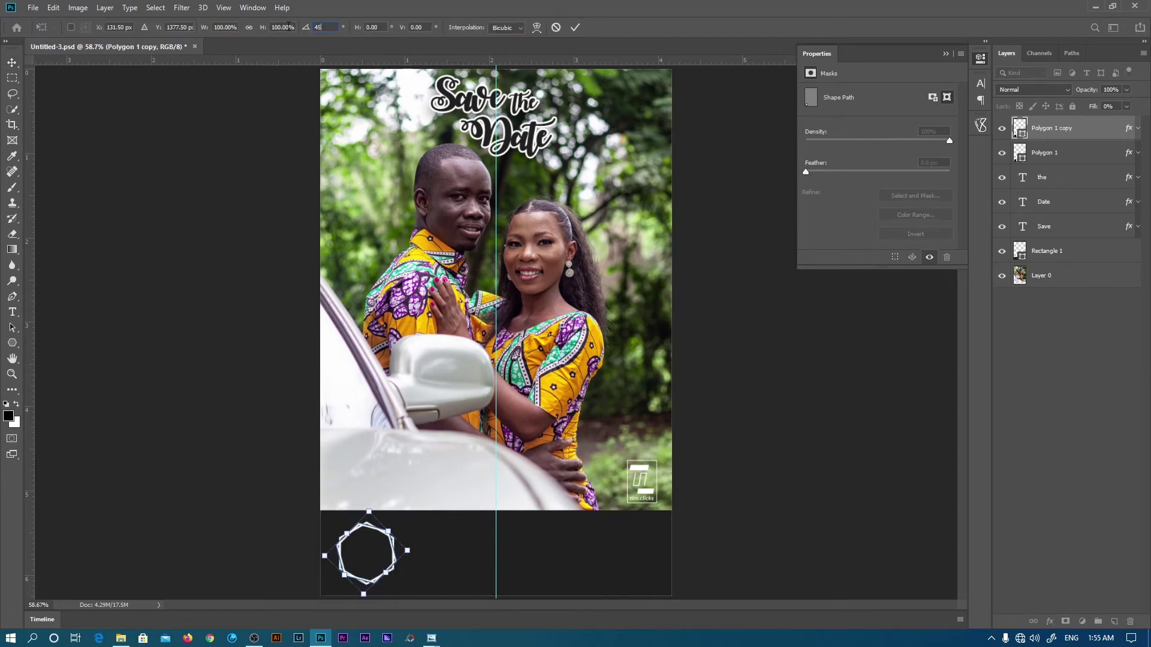
key("BackSpace")
key("BackSpace")
type("90")
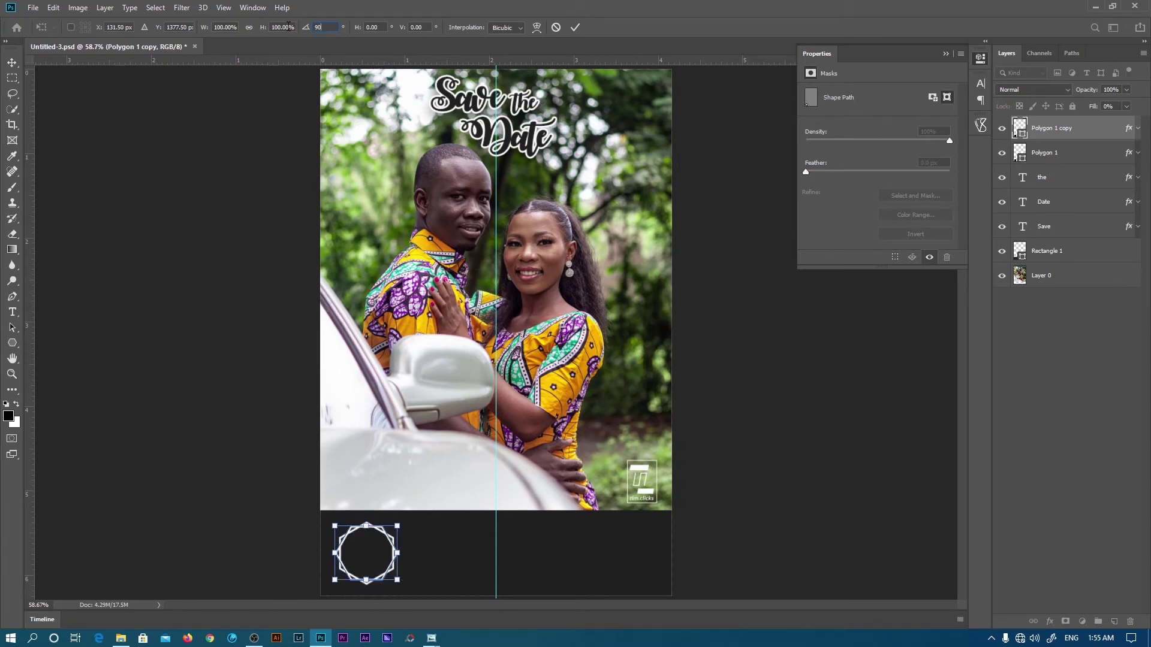
left_click(576, 28)
key("z")
left_click_drag(334, 552, 558, 393)
left_click(466, 424)
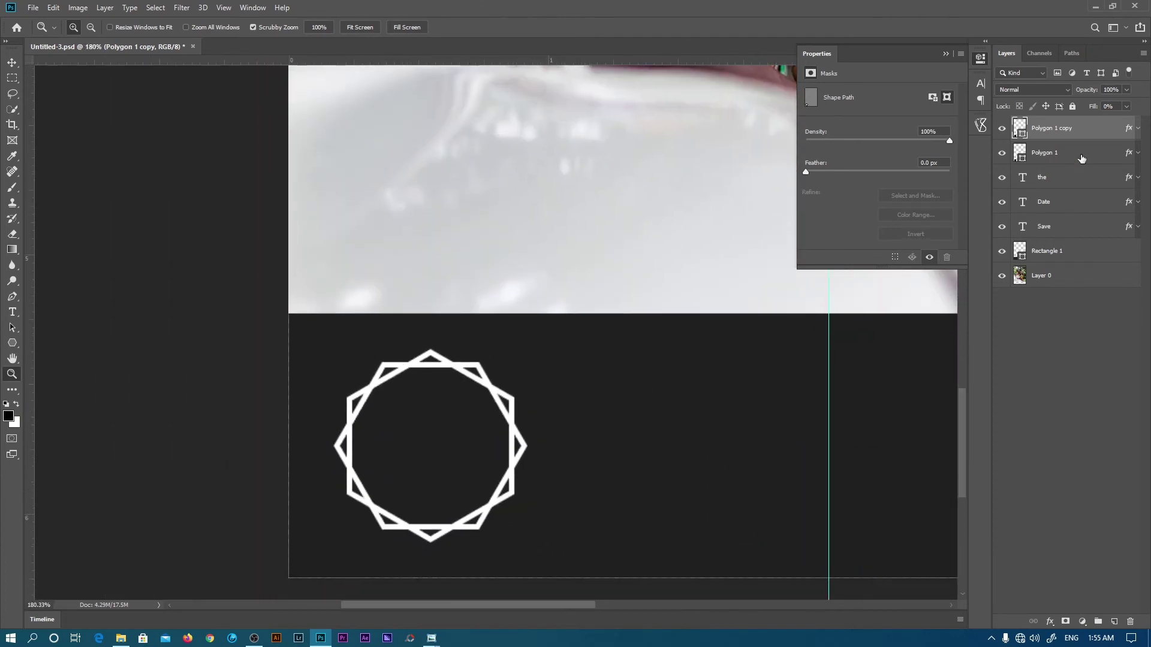
- Set Polygon 1 copy's stroke size to 1 px
double_click(1130, 130)
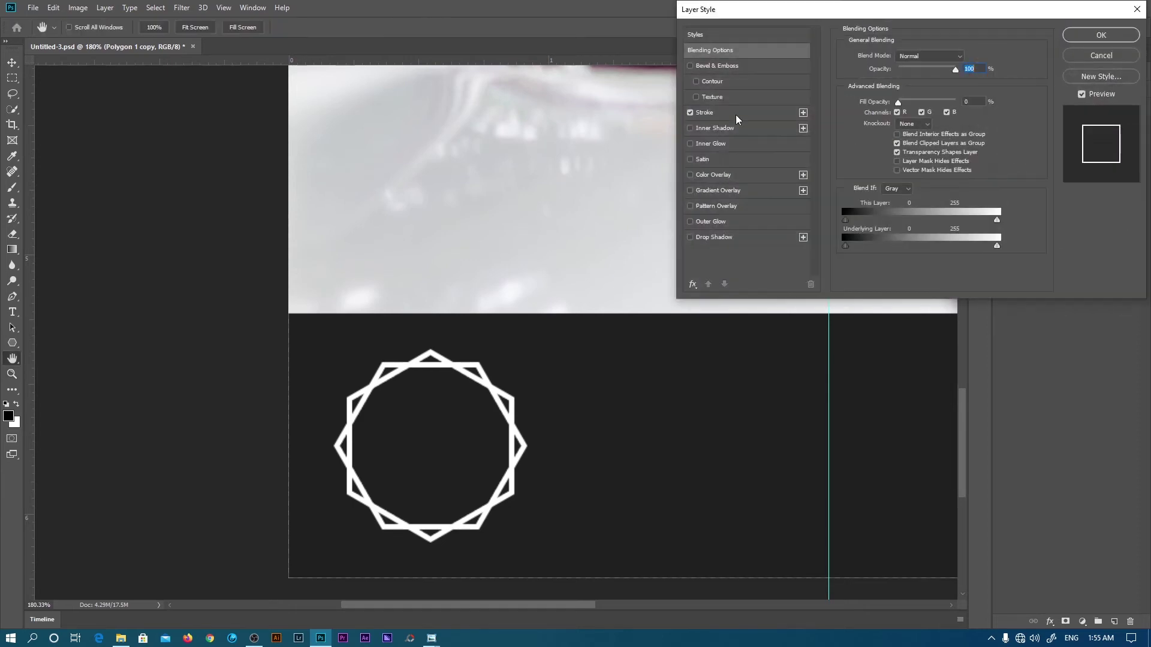
left_click(713, 112)
left_click_drag(891, 57, 883, 56)
key("Return")
- Copy Polygon 1 copy's layer style and paste it onto Polygon 1
right_click(1081, 123)
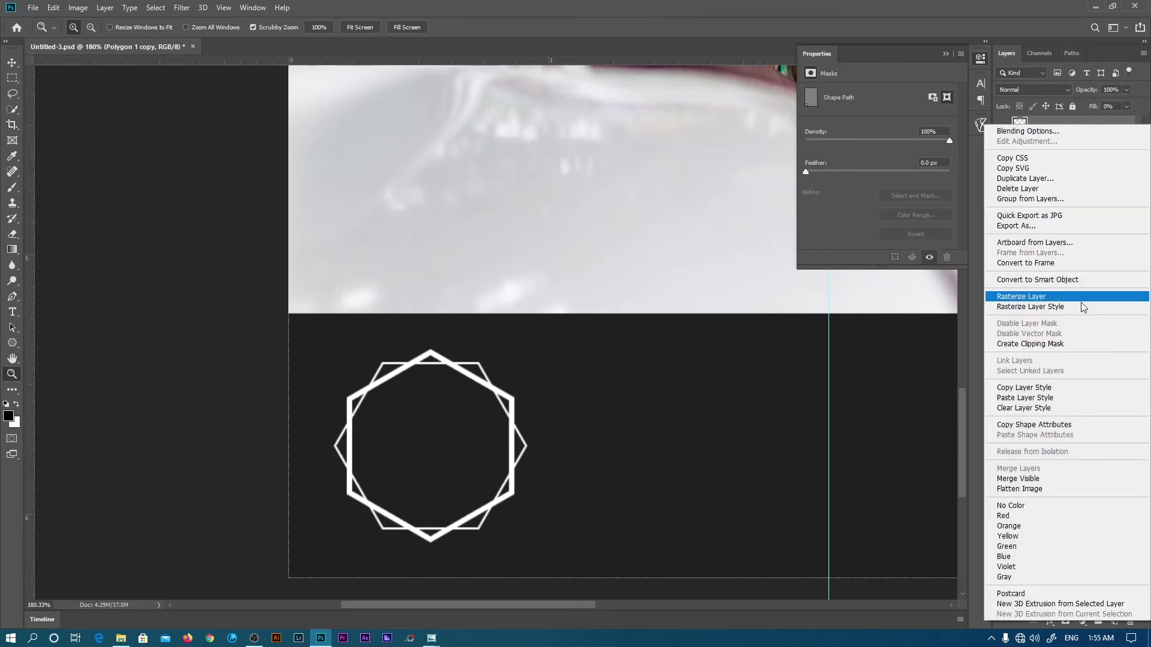
left_click(1030, 387)
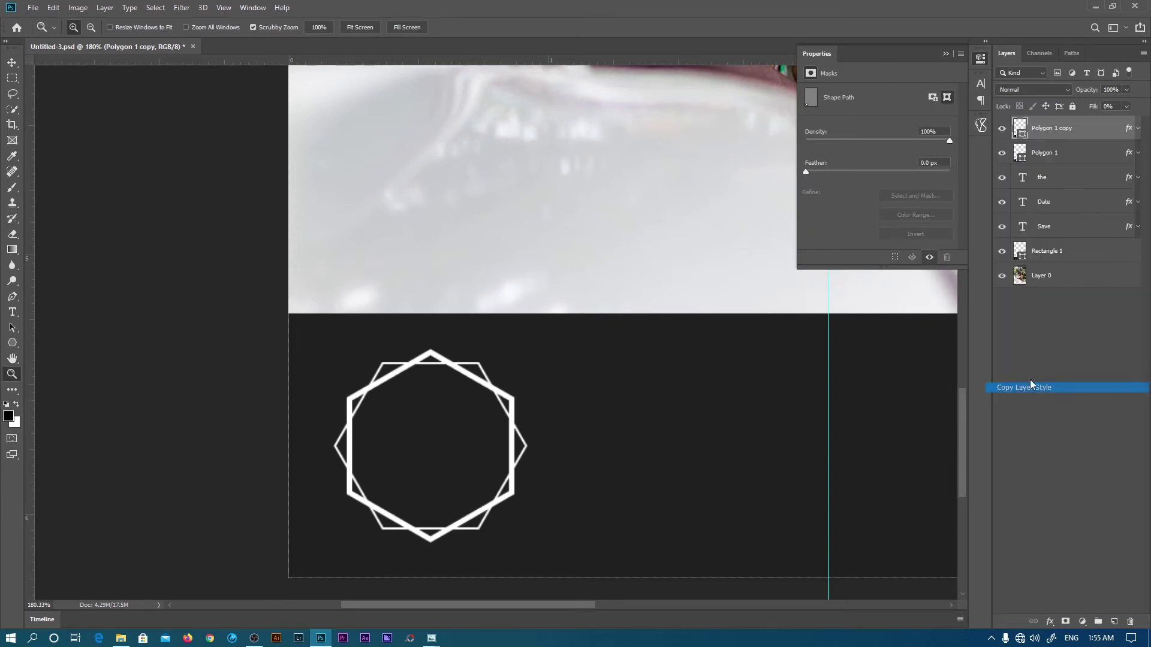
right_click(1052, 152)
left_click(946, 406)
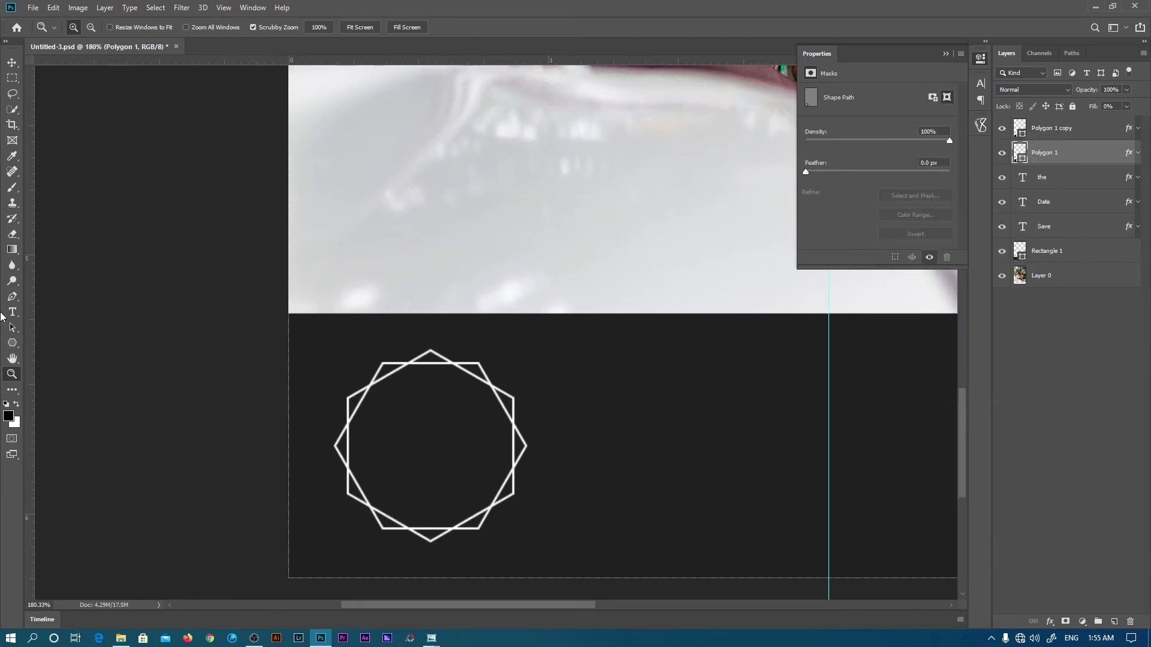
left_click(12, 311)
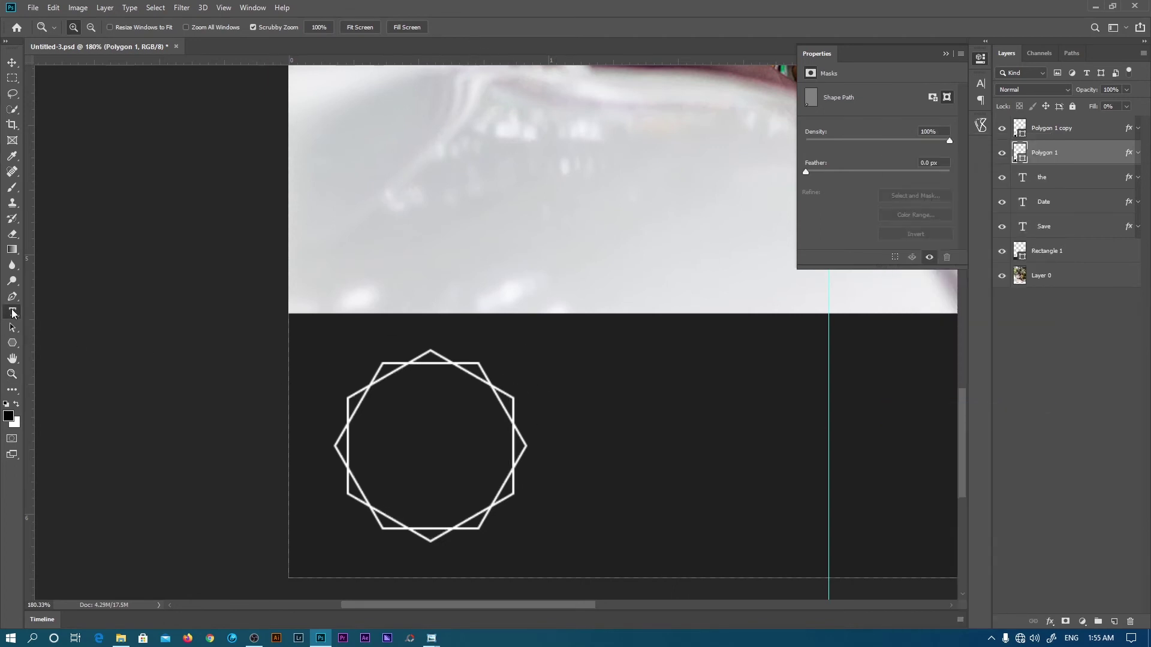
- Set the Tony text to the Gotham font in white (#ffffff)
left_click(600, 423)
key("BackSpace")
key("ctrl+z")
left_click(172, 27)
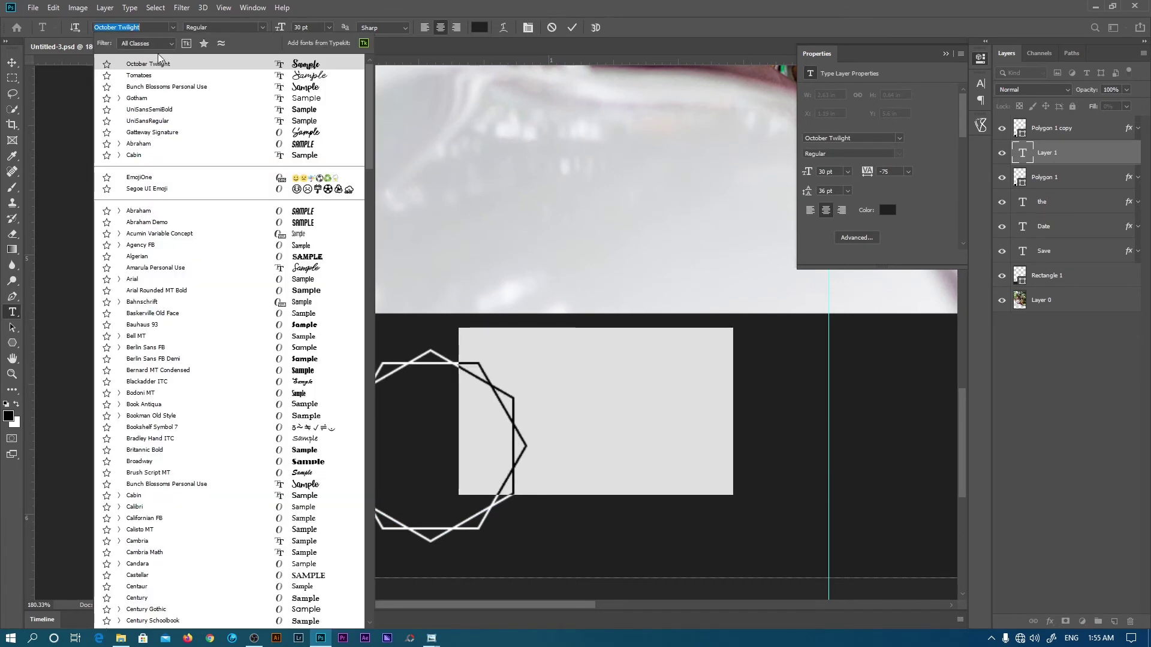
left_click(143, 98)
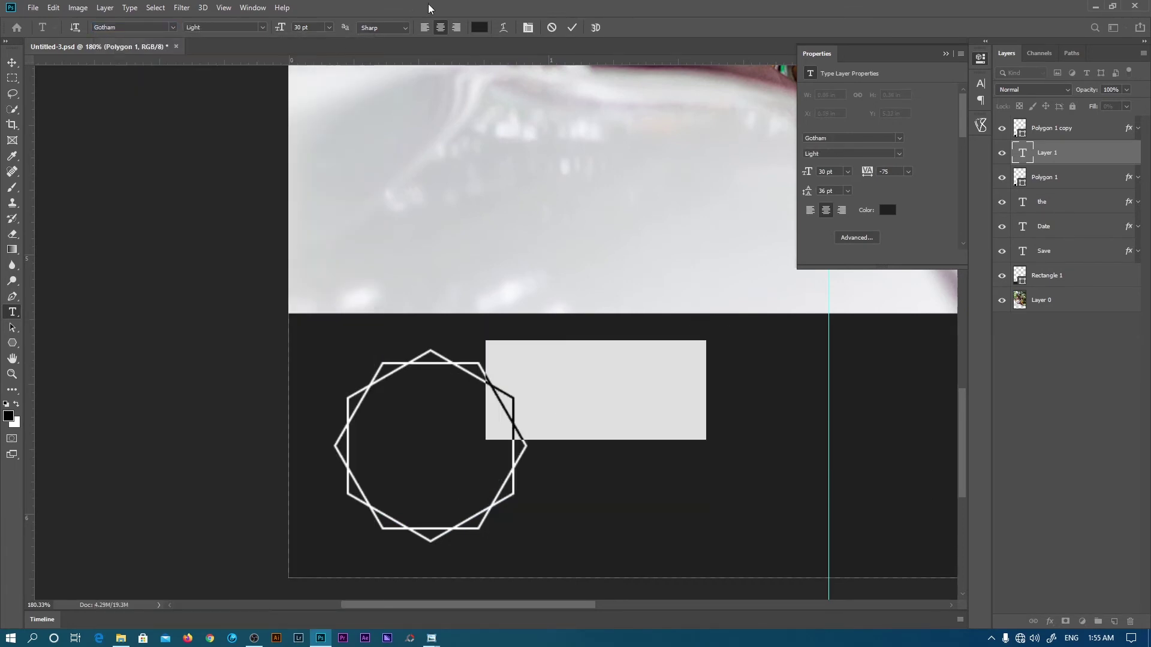
left_click(480, 28)
type("ffffff")
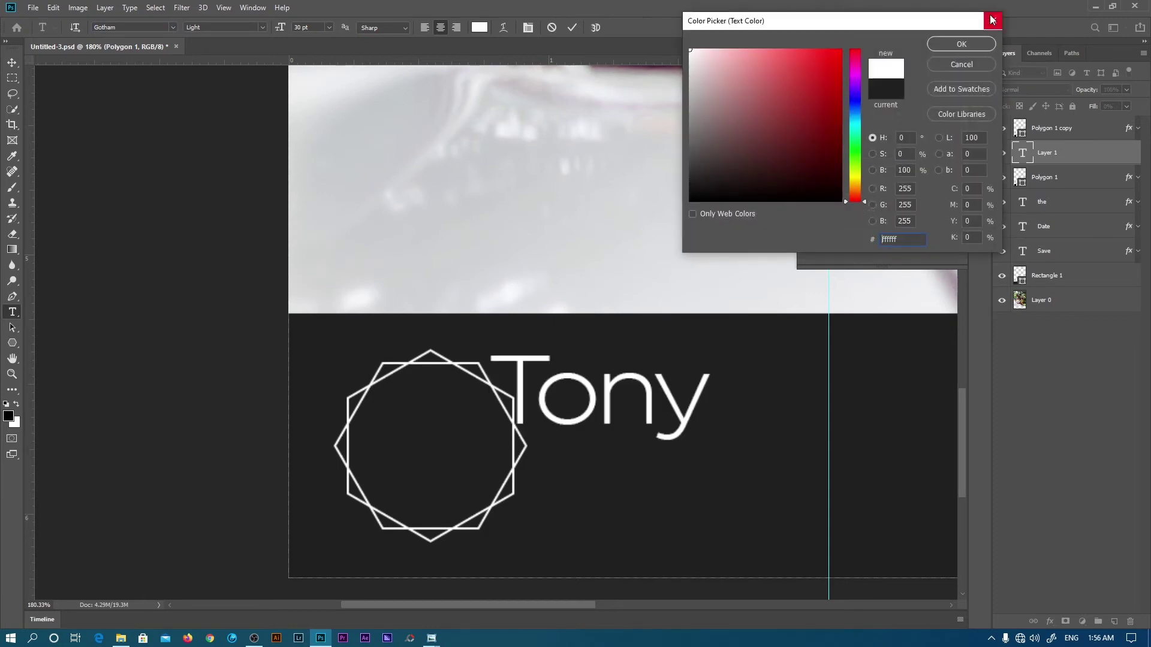
left_click(956, 48)
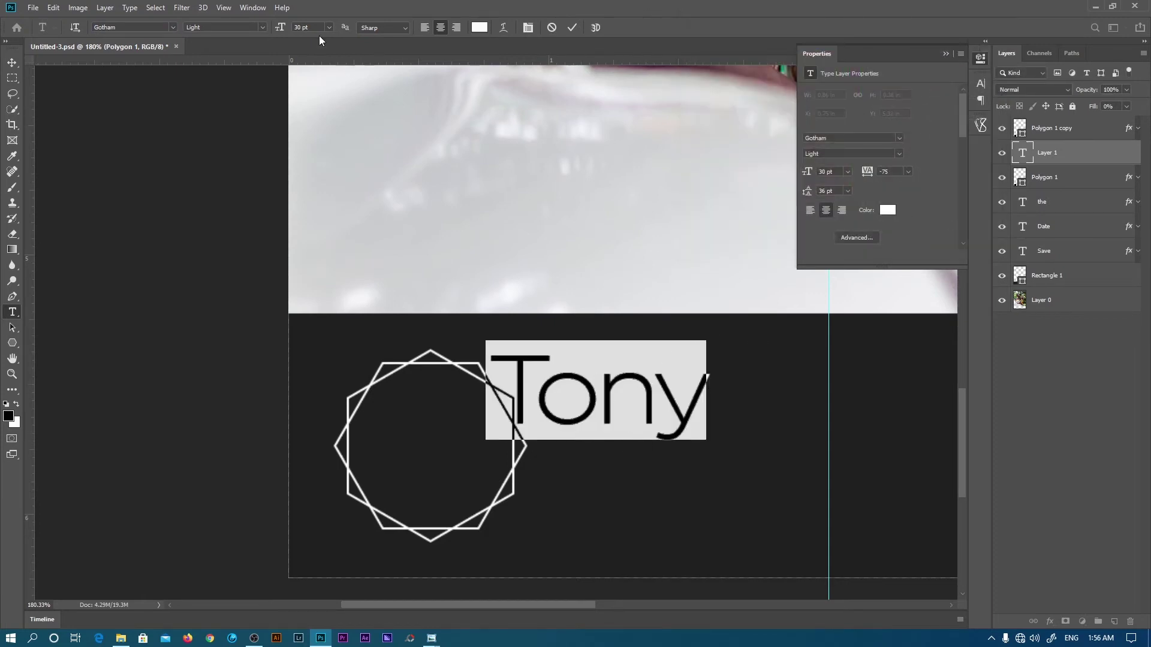
- Make Tony bold at 14 pt and move it into the polygon's centre
left_click_drag(282, 27, 267, 27)
left_click(265, 29)
left_click(242, 87)
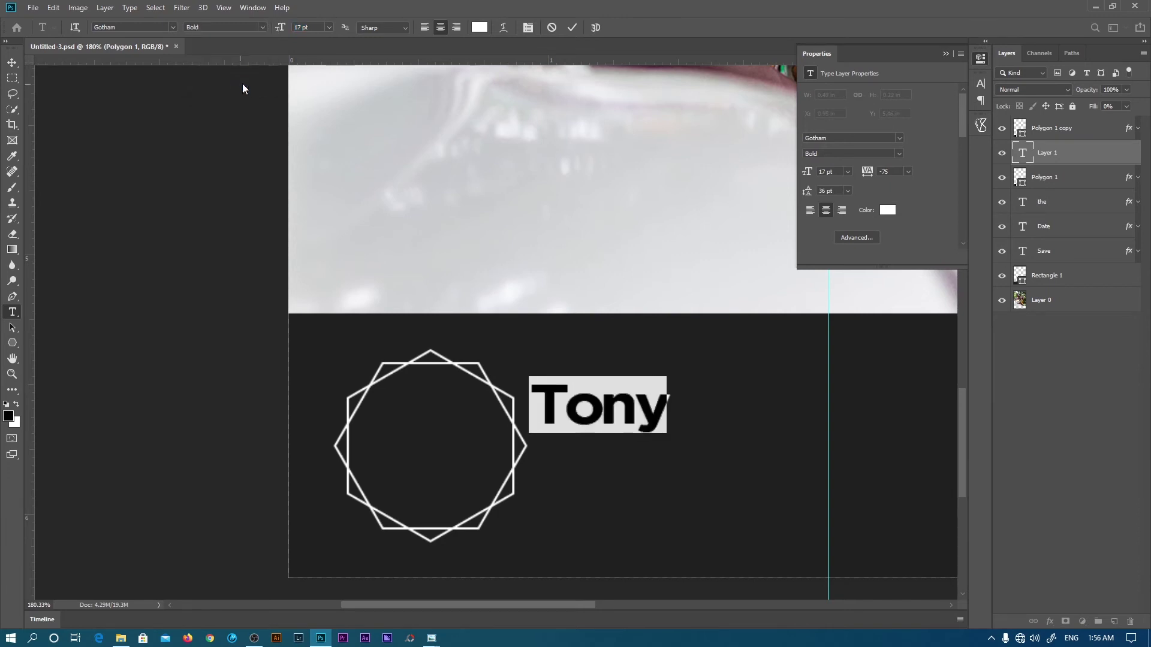
left_click(329, 28)
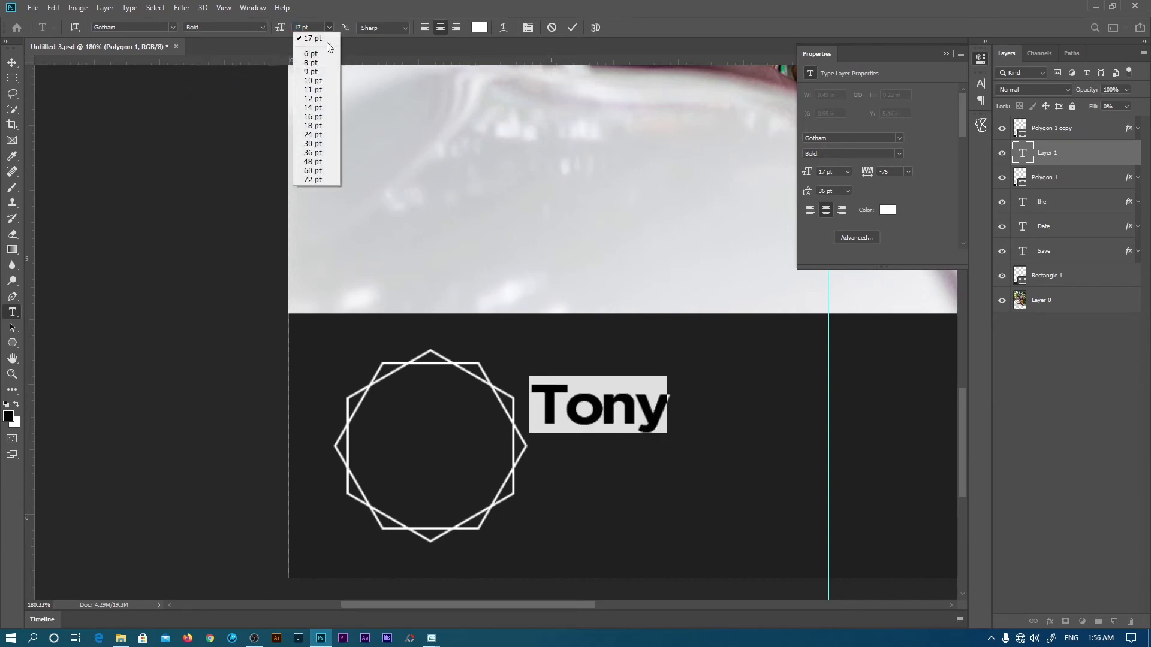
left_click(317, 108)
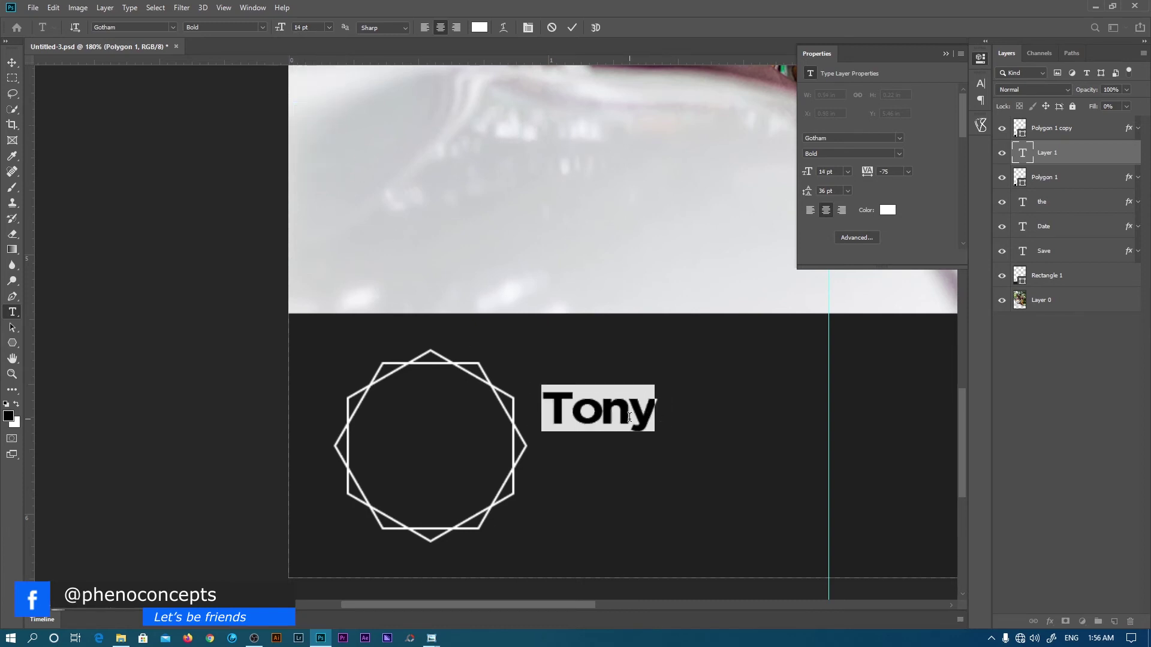
left_click_drag(578, 462, 488, 442)
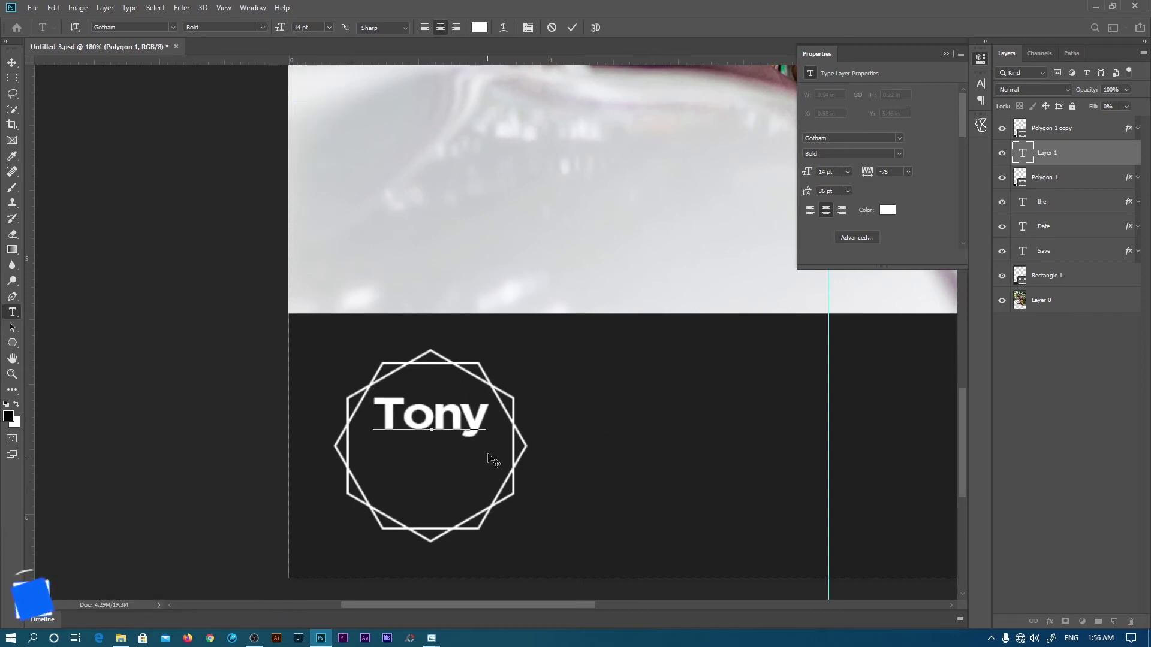
left_click(572, 27)
- Add a 'Thess' text layer inside the polygon below Tony
left_click(609, 449)
type("The")
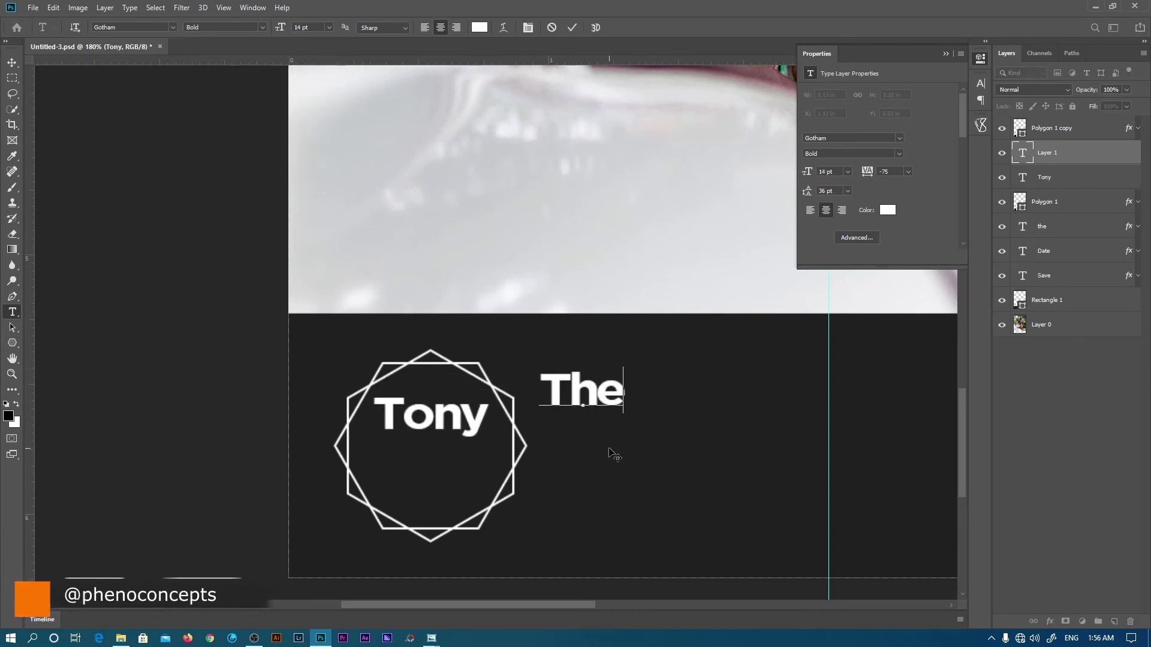
type("ss")
left_click_drag(635, 448, 533, 514)
left_click(572, 29)
- Add an '&' text layer between Tony and Thess
left_click(654, 400)
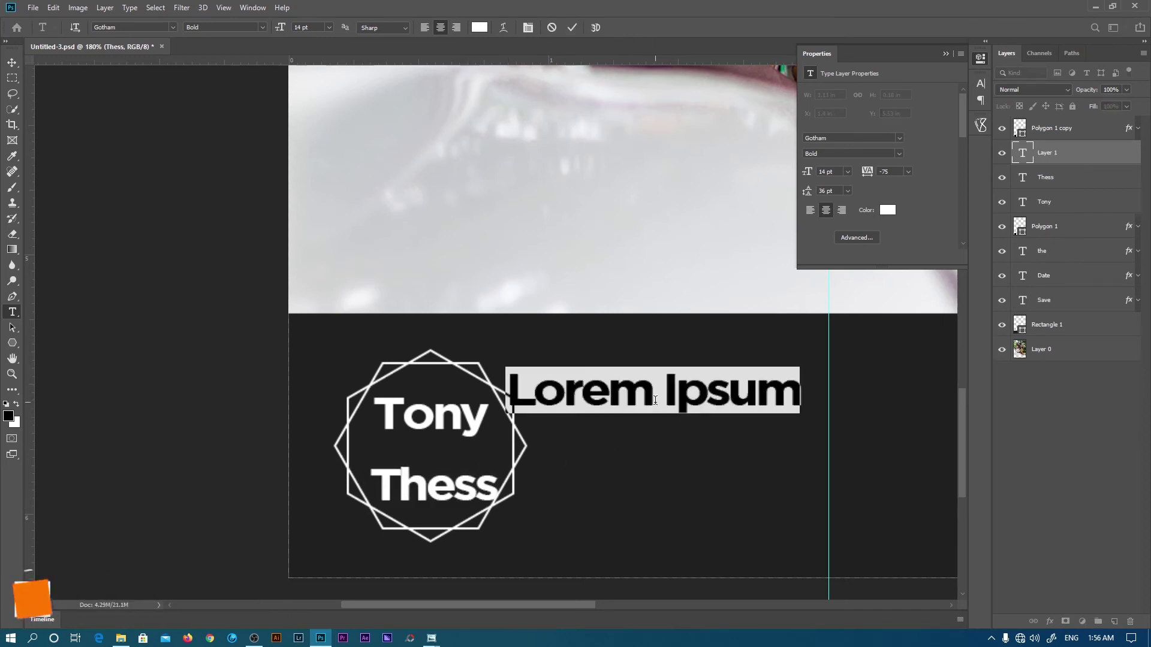
type("&")
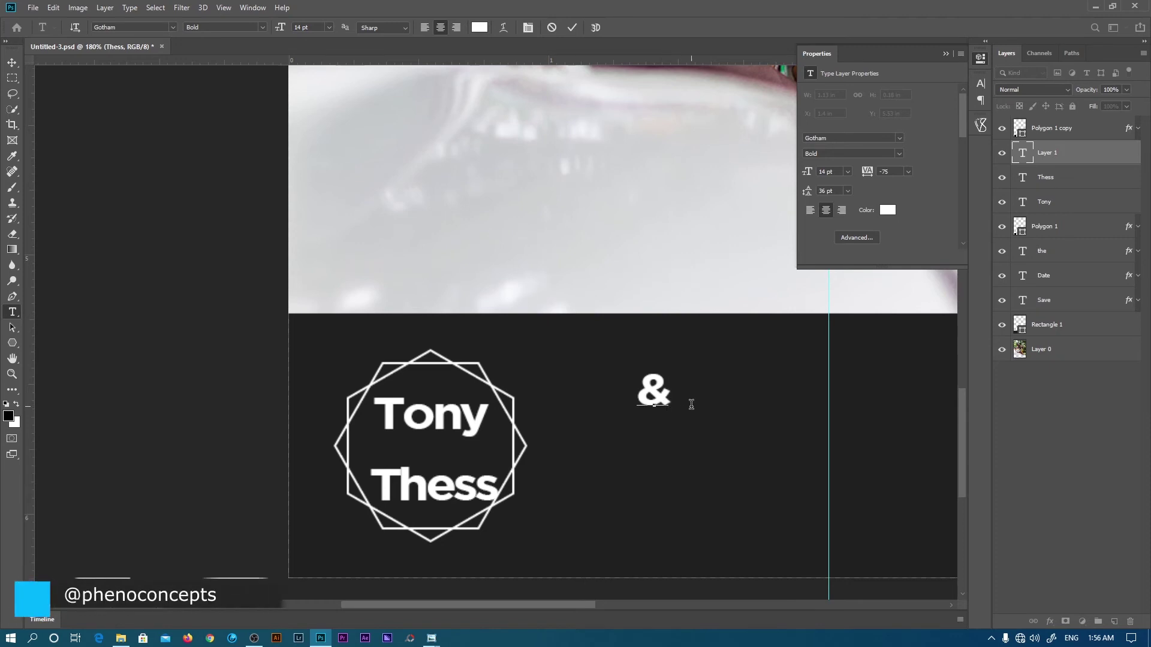
left_click_drag(488, 465, 494, 471)
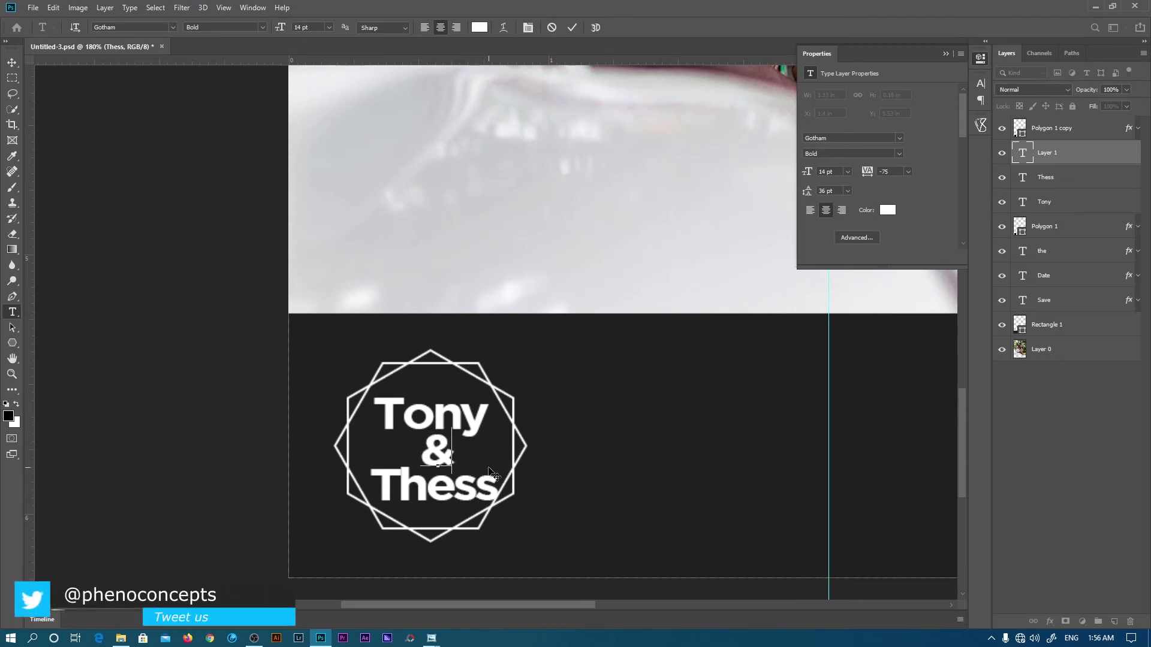
left_click(572, 27)
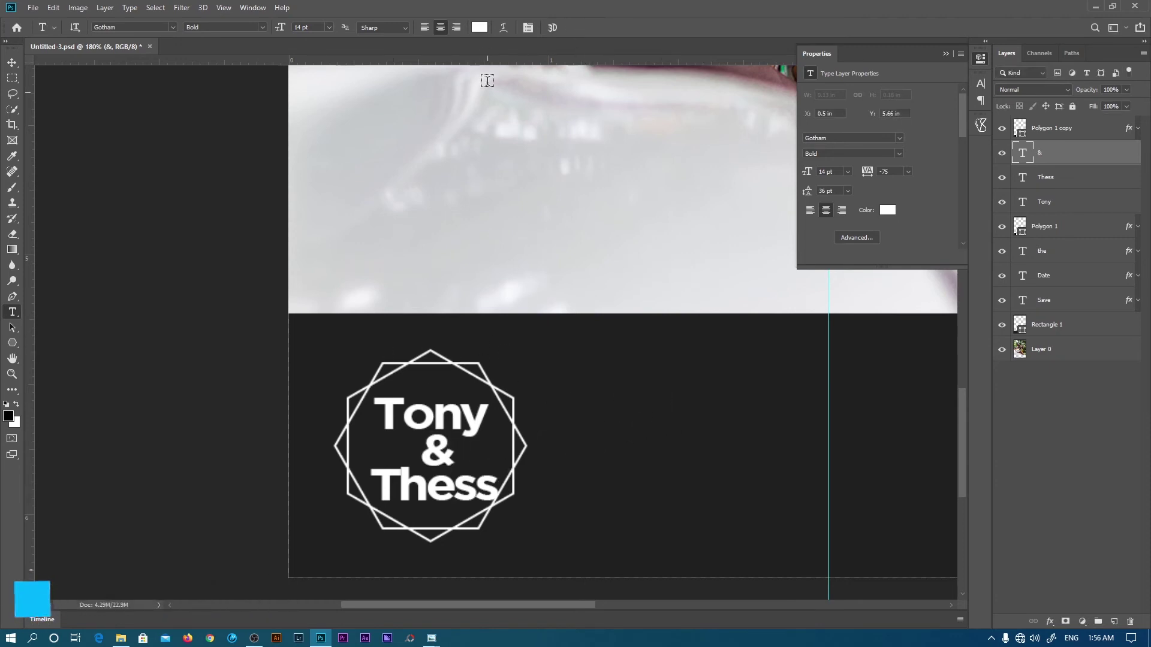
- Add a bottom-bar text layer reading 'Saturday' over '21st. November, 2020'
key("z")
left_click(351, 28)
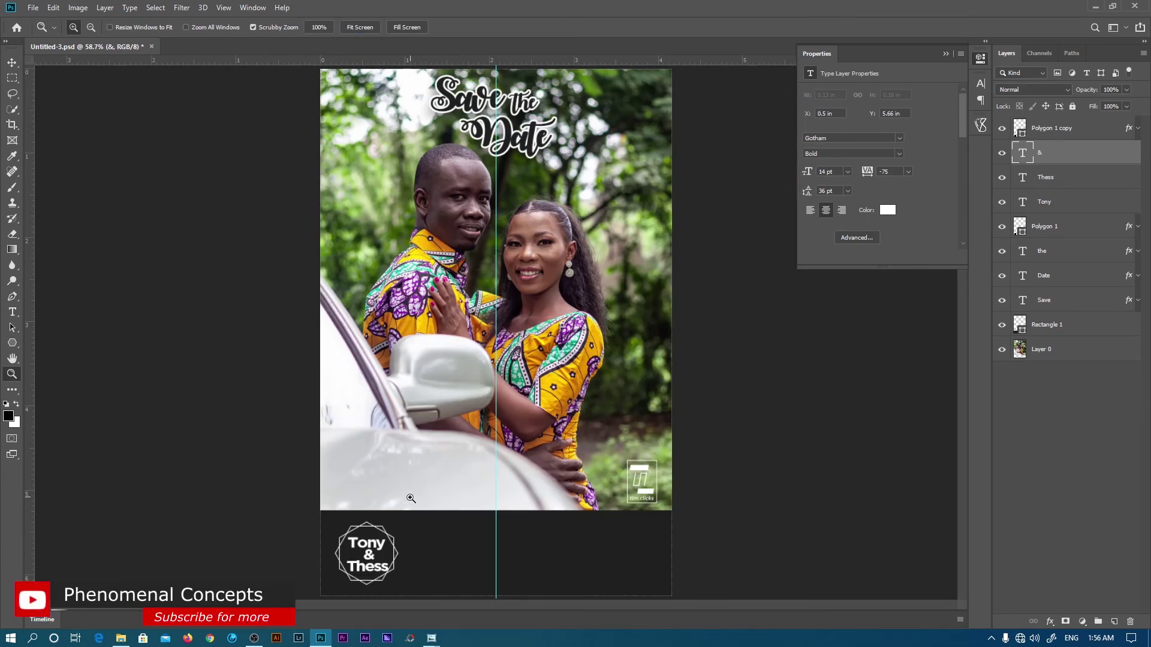
key("t")
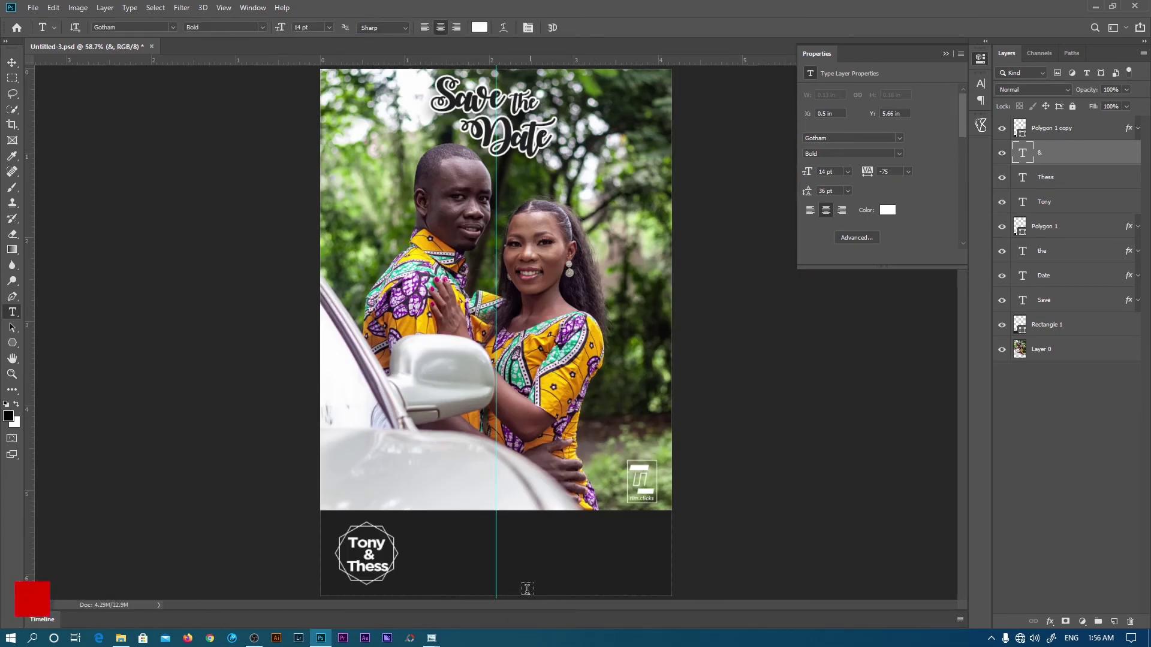
left_click(458, 549)
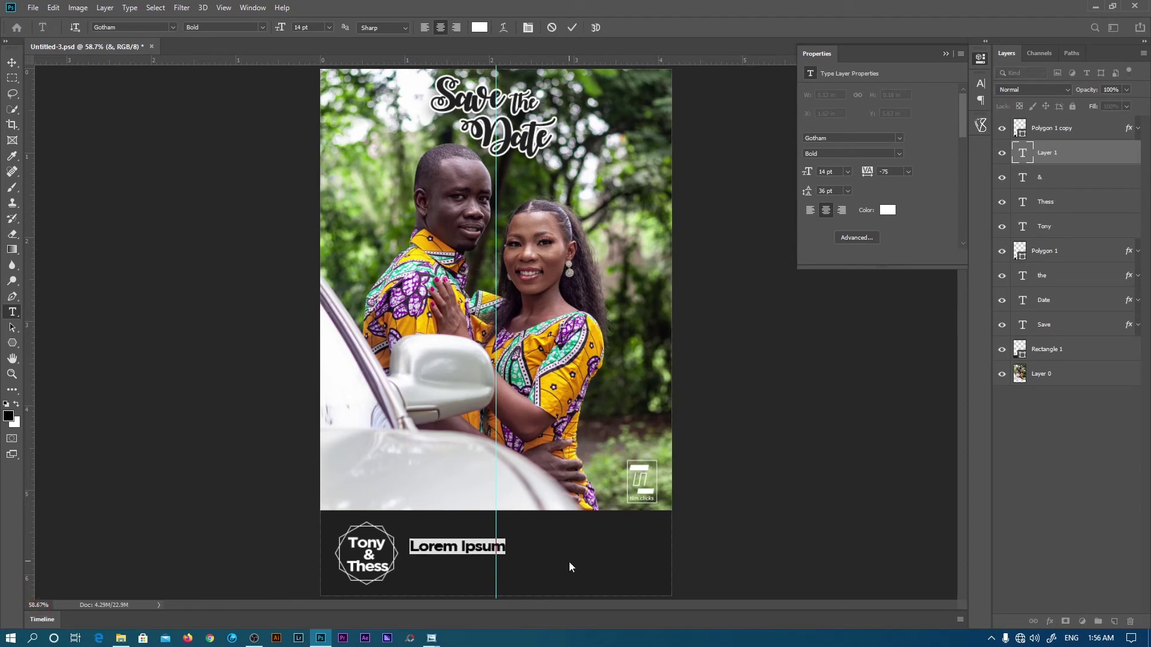
type("Saturday")
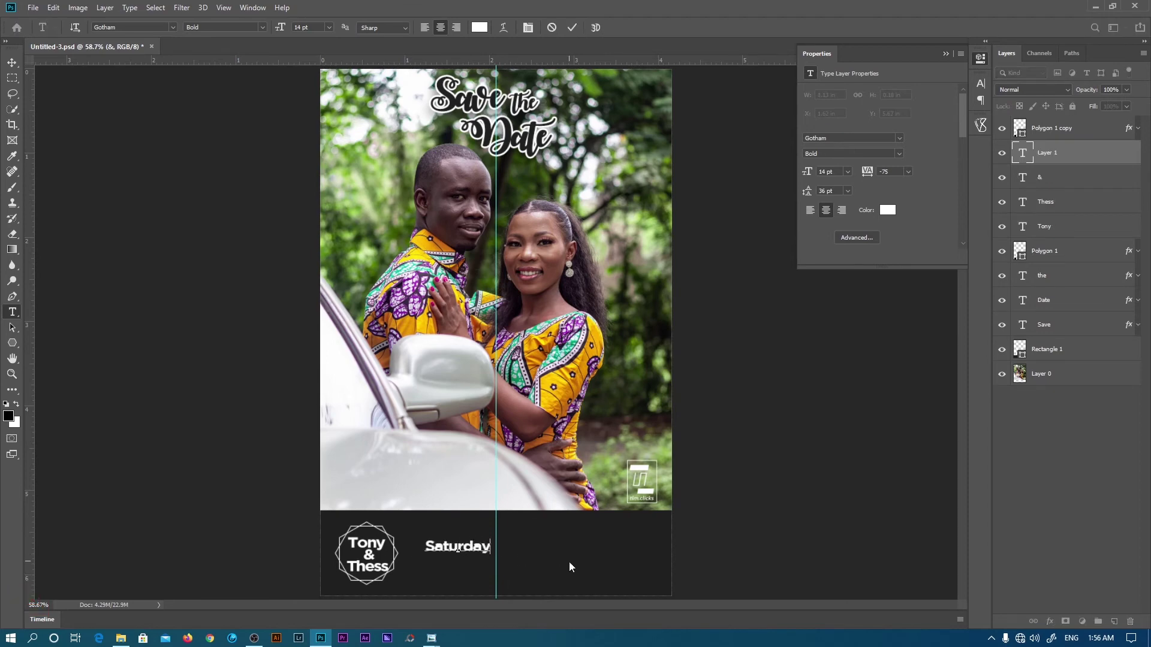
key("Return")
type("21st. November")
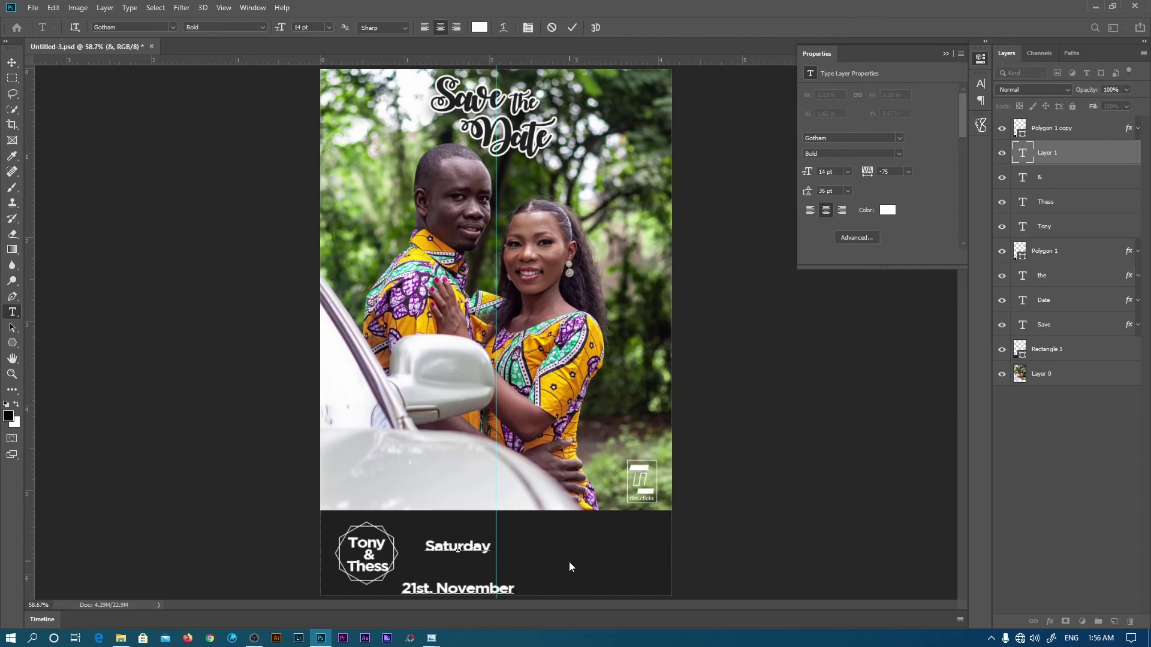
type(", 2020")
- Centre the text on the guide and change the date line to '21-11-2020'
key("ctrl+t")
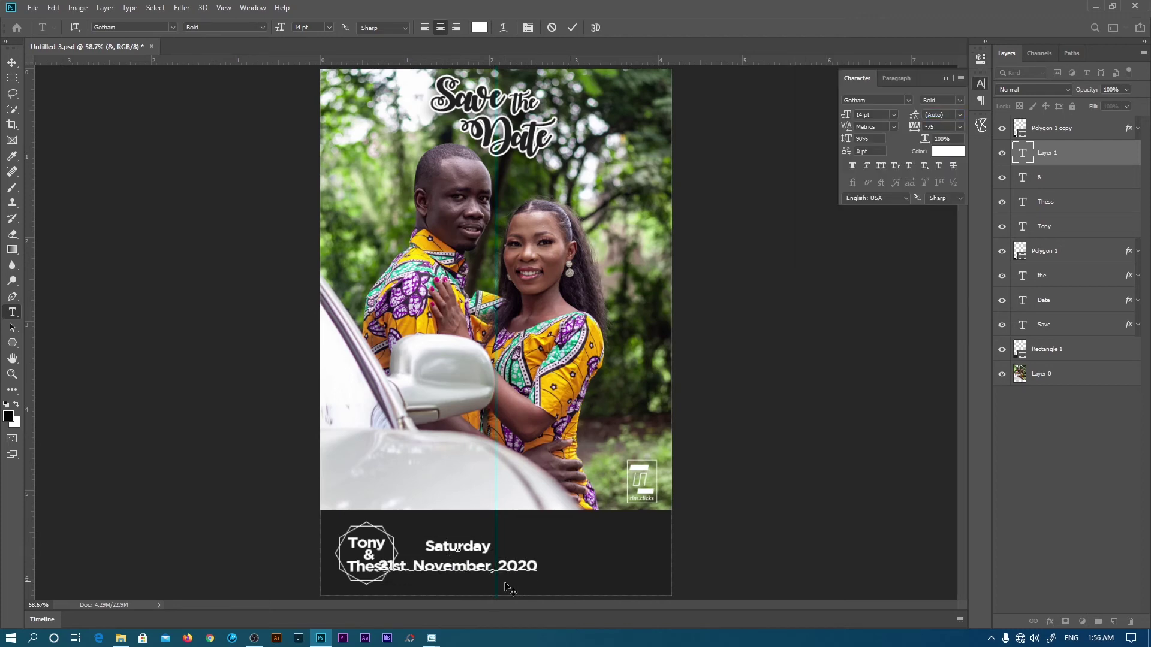
left_click_drag(504, 586, 545, 581)
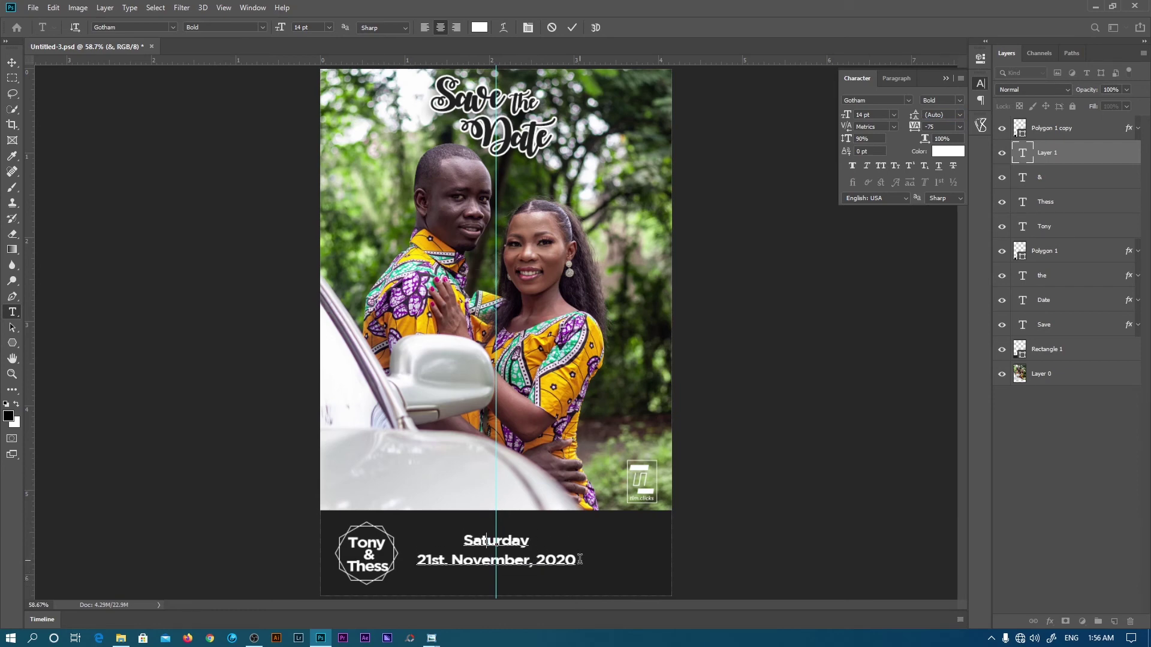
left_click_drag(579, 559, 414, 561)
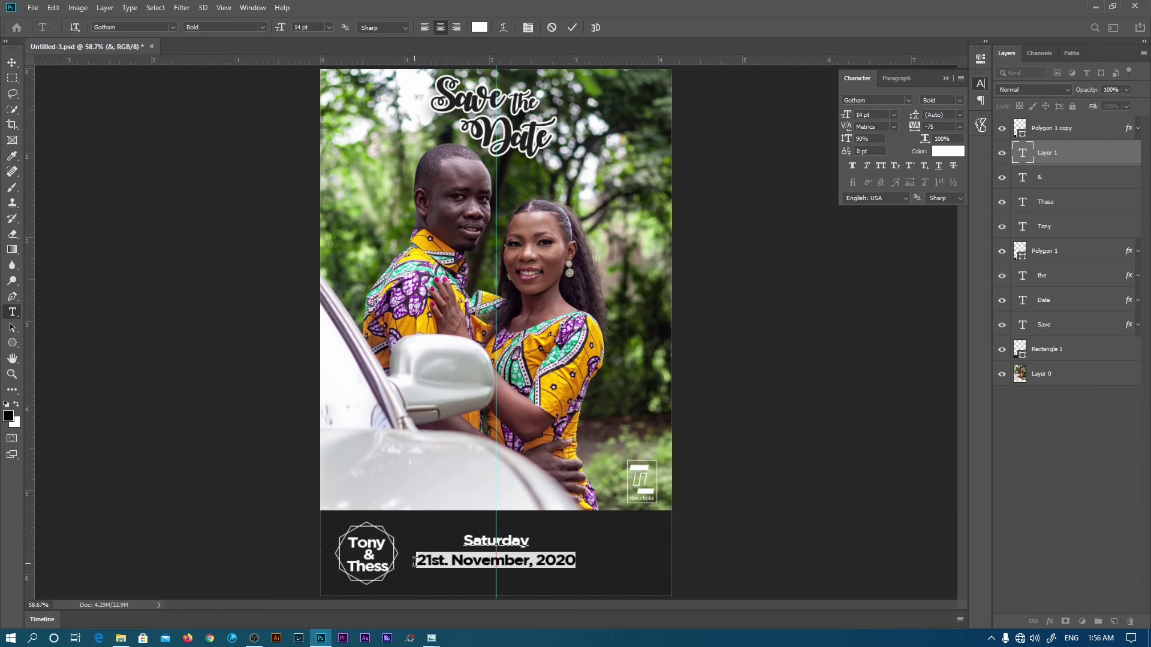
type("21")
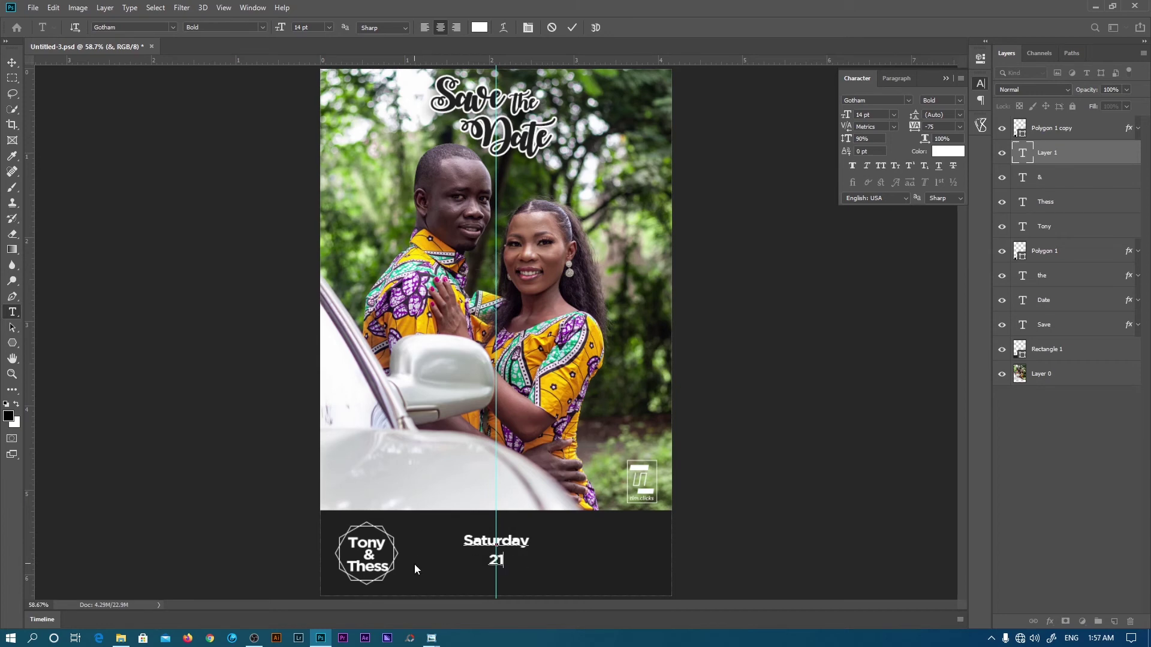
type("-11-2020")
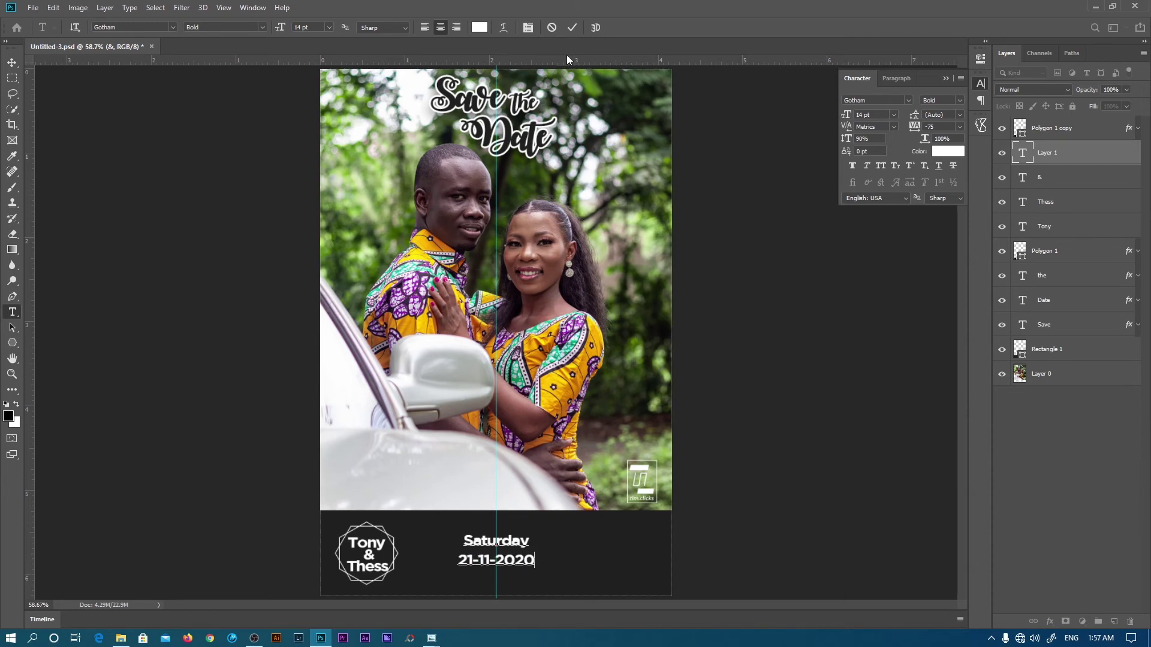
left_click(573, 27)
- Duplicate the date text to the right and set 'Saturday' in the original to Book weight
key("v")
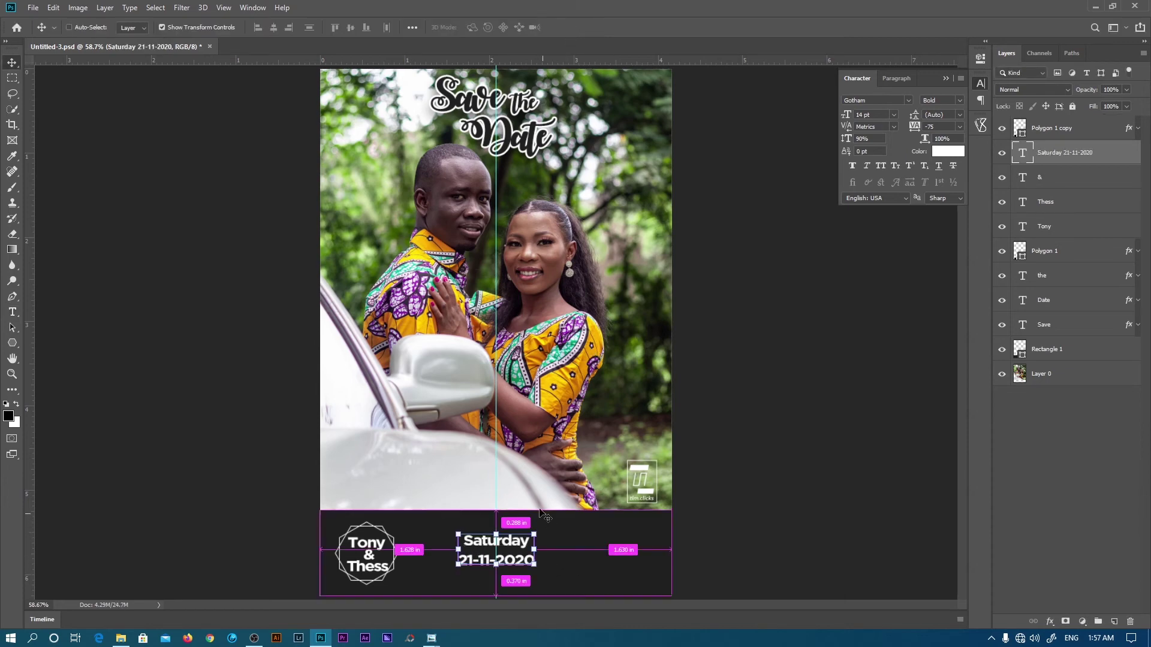
left_click_drag(519, 514, 610, 515)
key("t")
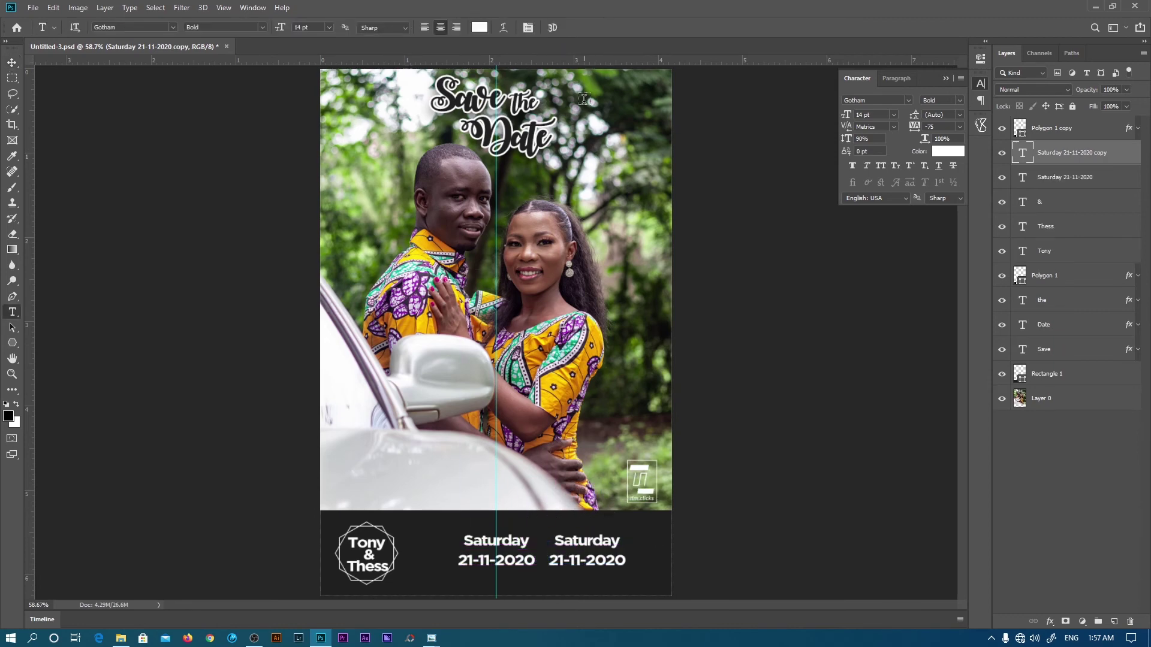
left_click(501, 559)
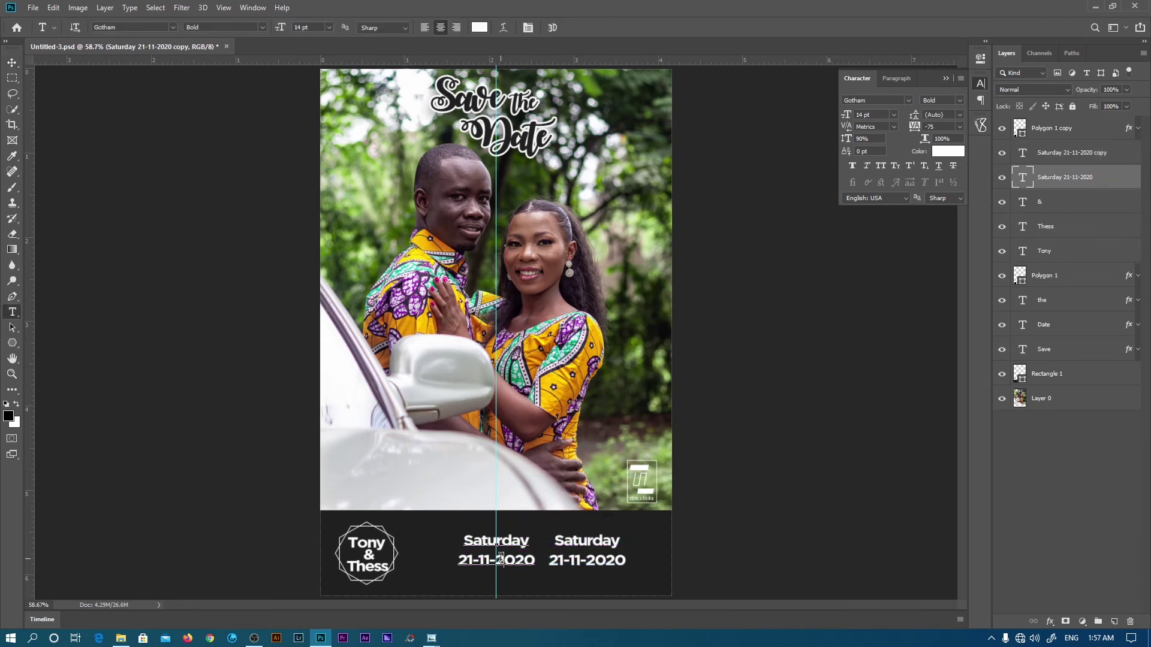
double_click(500, 540)
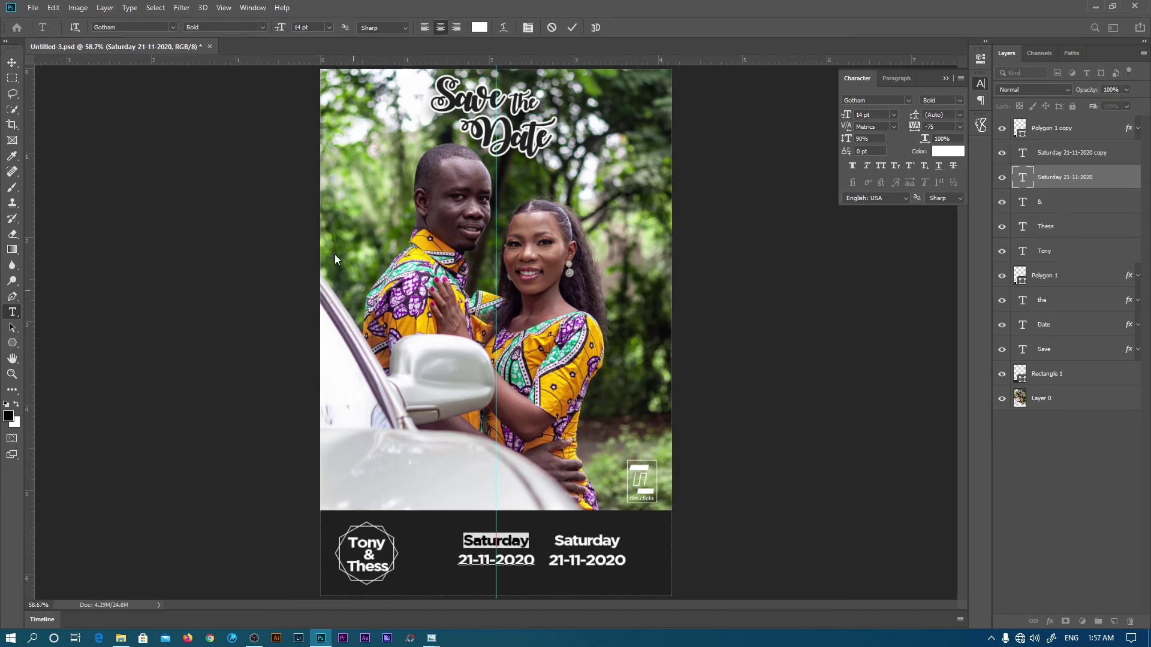
left_click(263, 27)
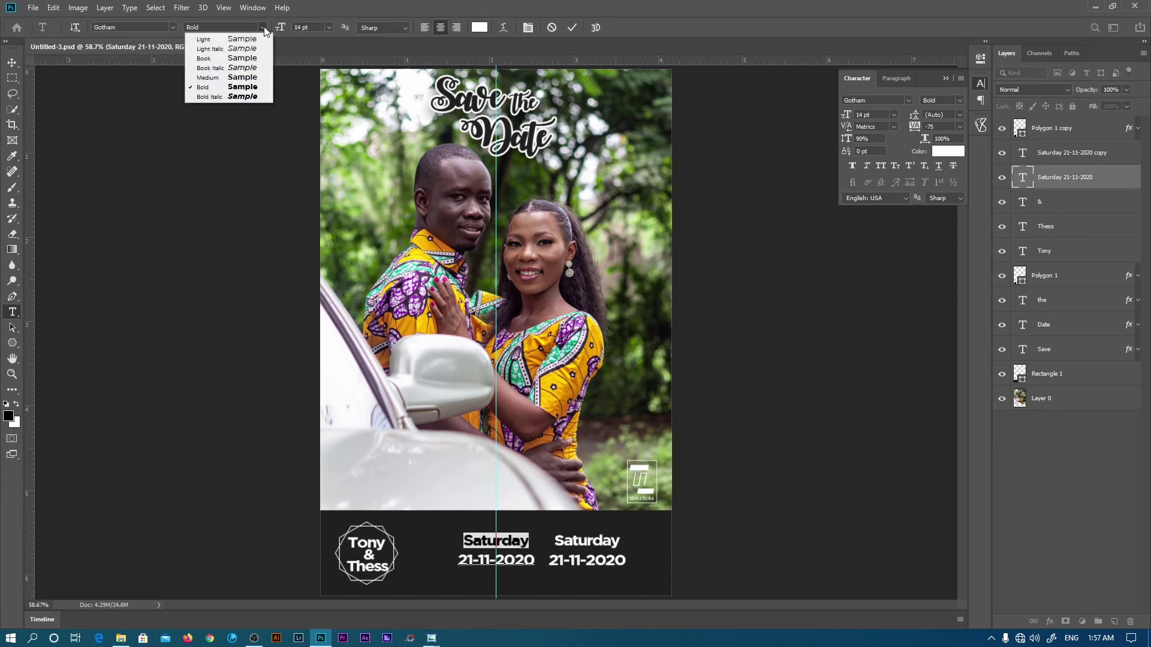
left_click(233, 58)
left_click(575, 28)
- Delete the extra date copy and place a fresh duplicate of the date block to the right
left_click_drag(1067, 151, 1067, 121)
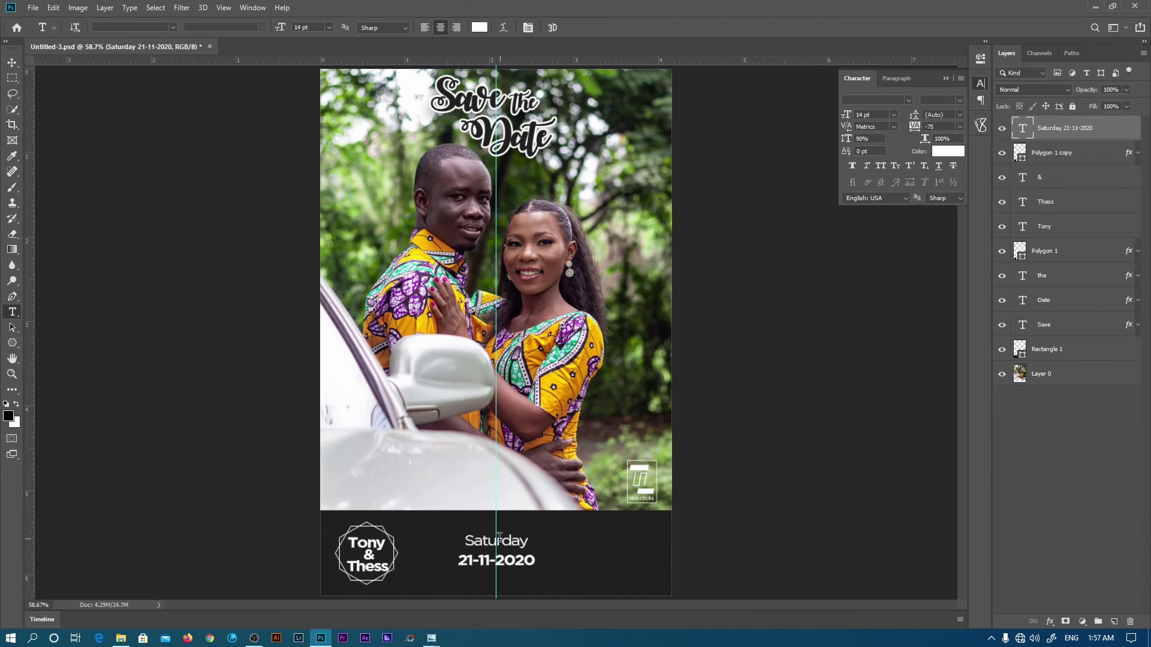
key("v")
left_click_drag(502, 512, 587, 513)
key("t")
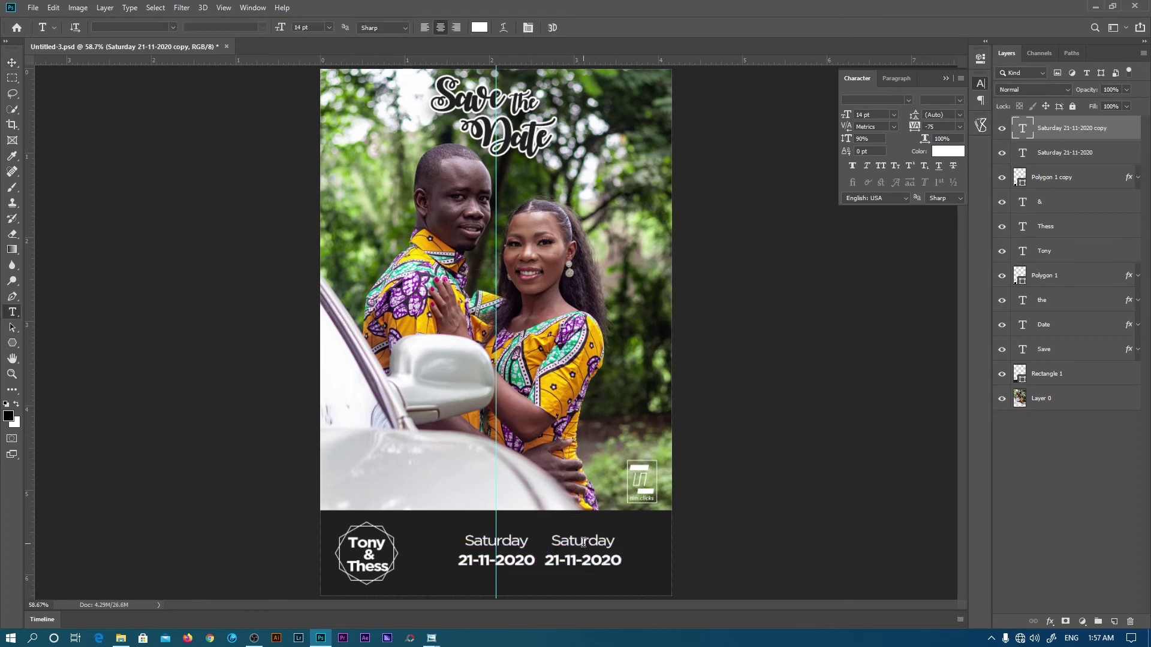
double_click(583, 542)
key("ctrl+c")
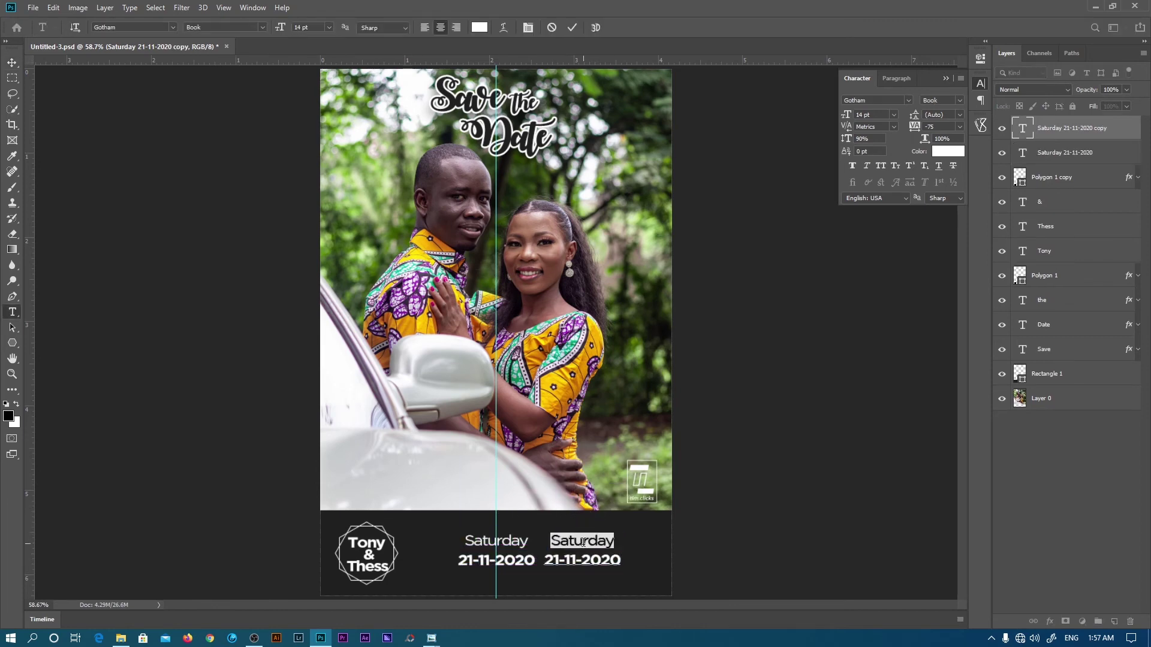
- Retype the copied block as 'Venue' over the Methodist Church name, fixing the stray capital E
type("Venue")
triple_click(587, 558)
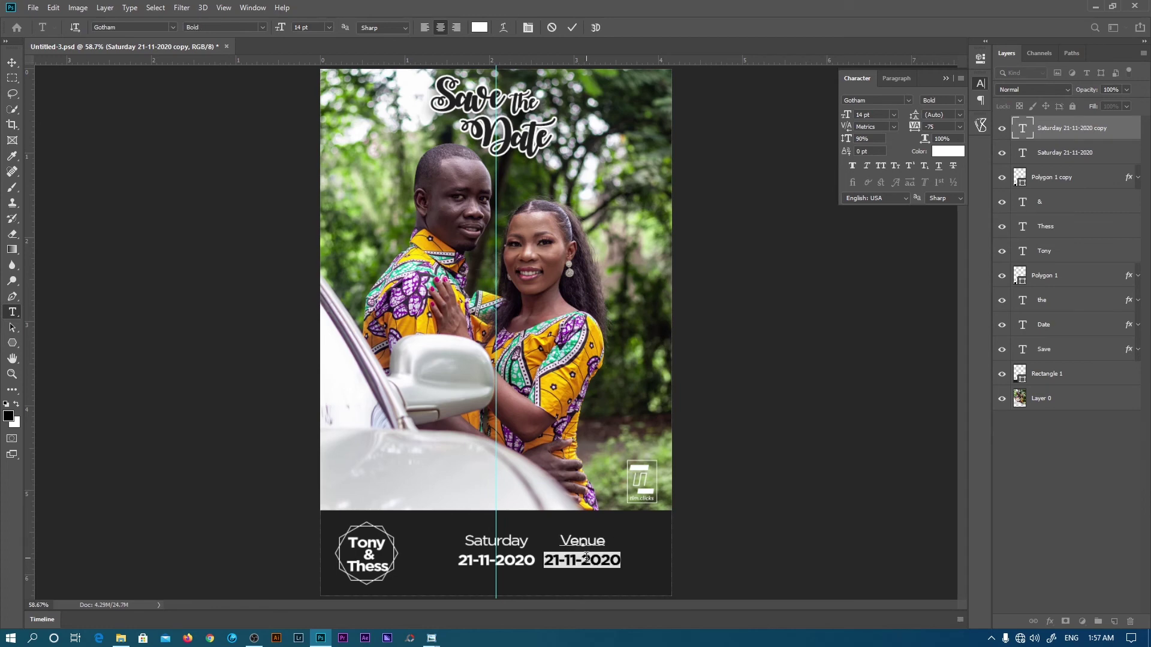
type("MEthodist Church")
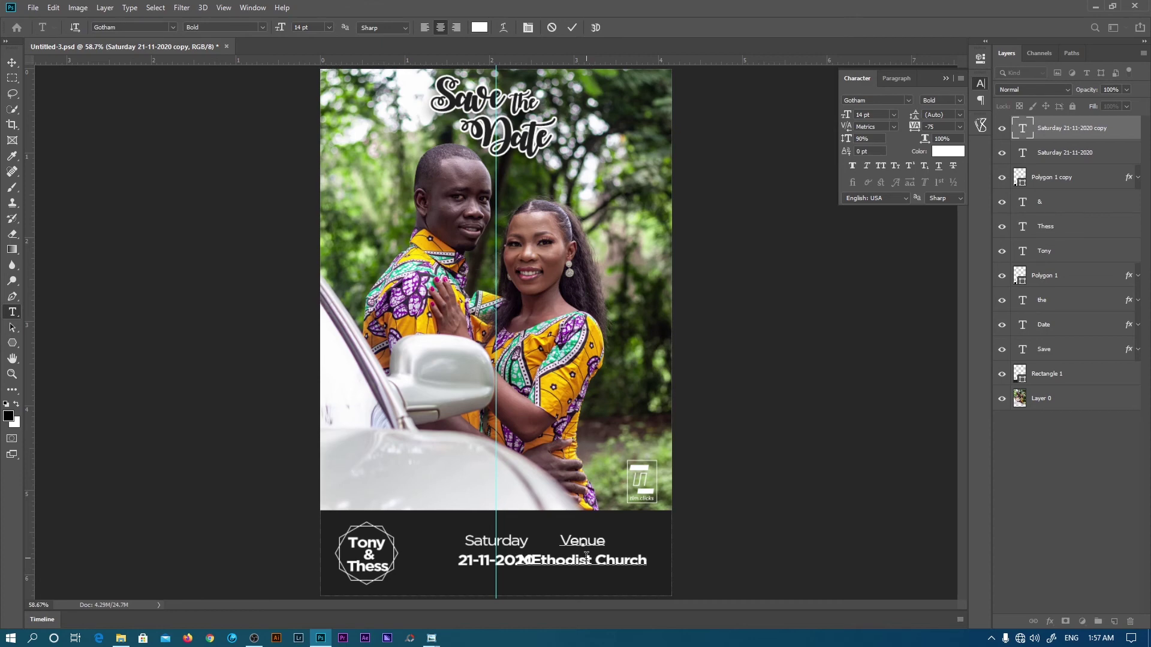
key("Home")
type("Grace")
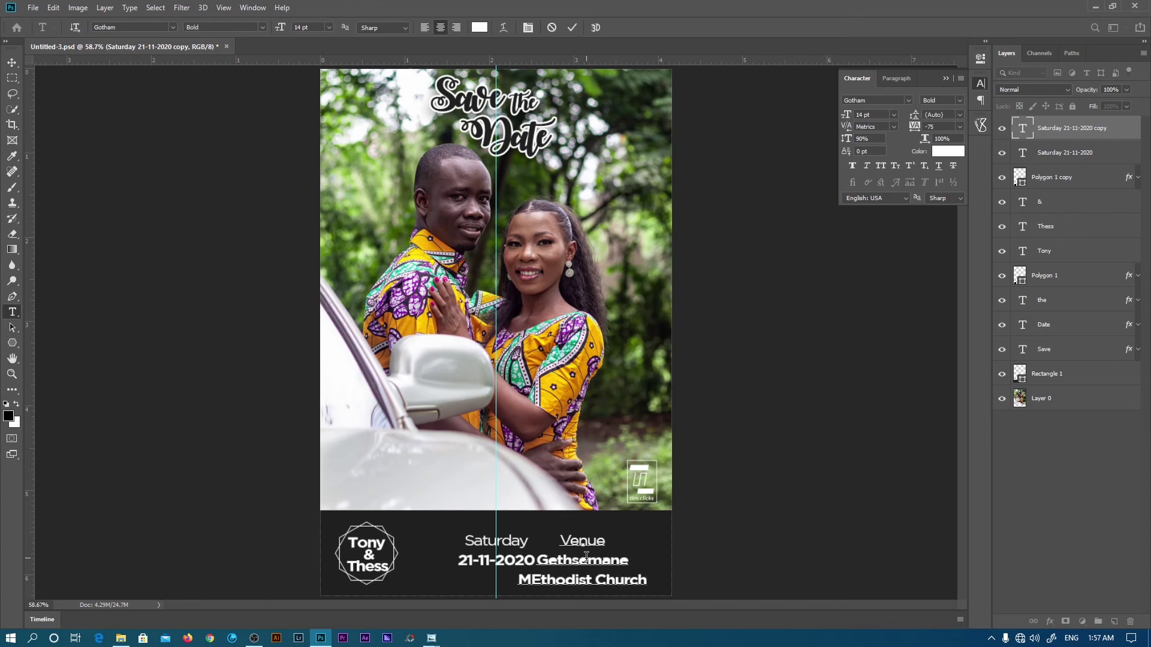
left_click_drag(533, 580, 642, 600)
type("e")
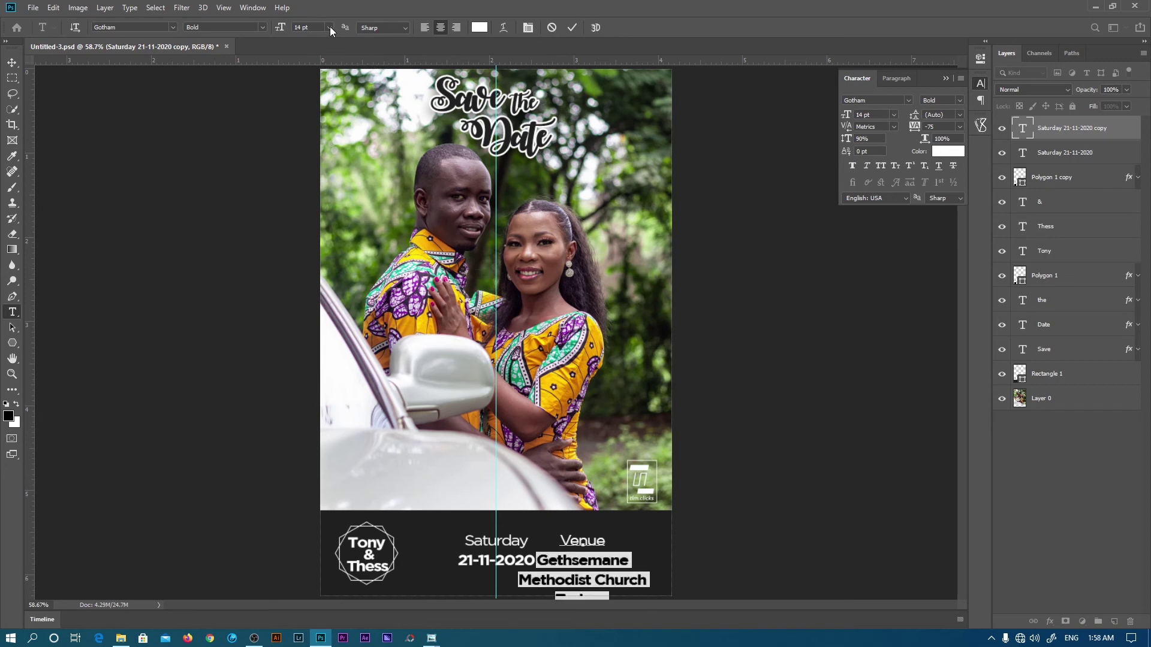
- Set the venue text to 12 pt and move it into the right half of the bar
left_click(331, 28)
left_click(321, 99)
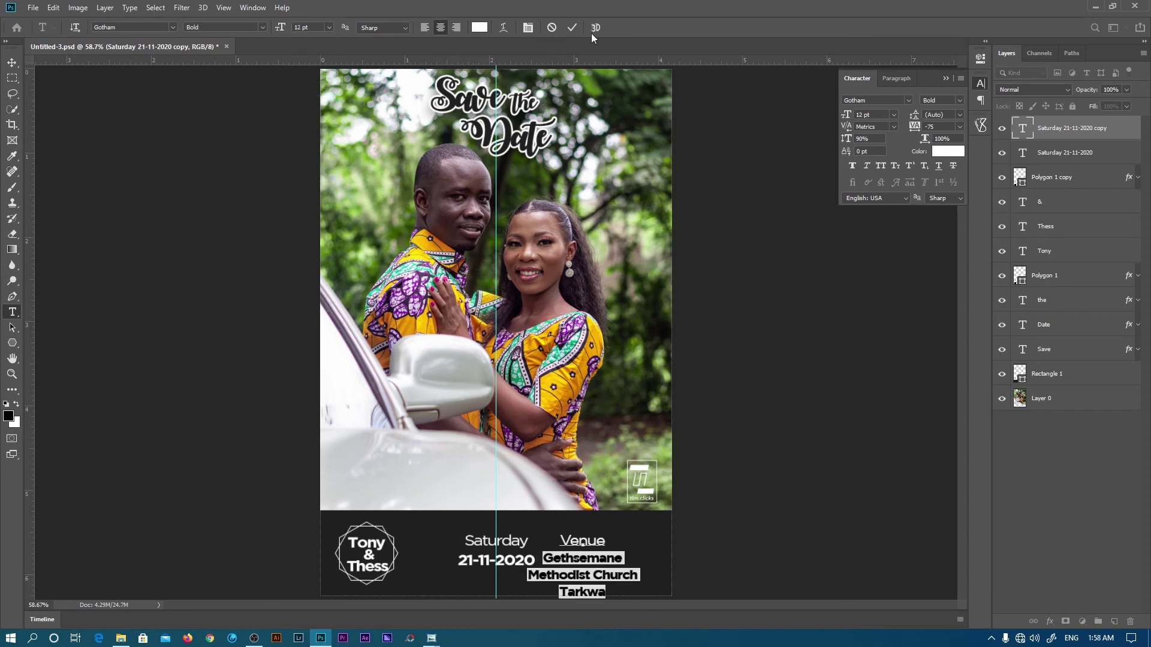
left_click_drag(653, 562, 662, 551)
left_click(572, 28)
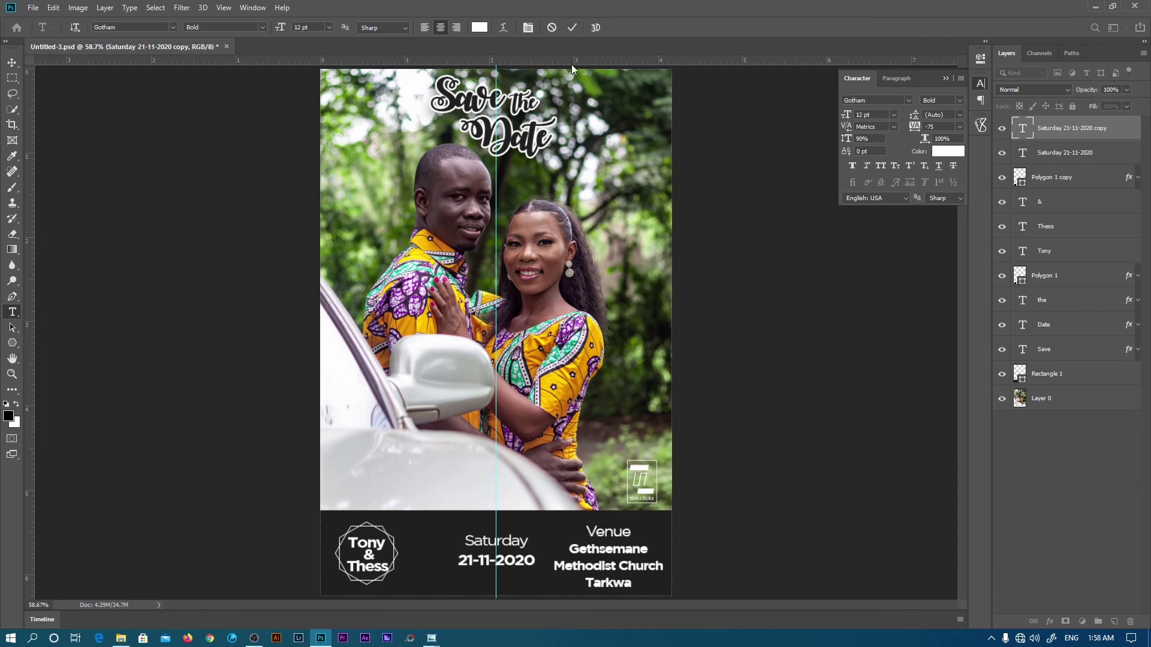
- Shift the Saturday date block left beside the monogram and nudge it up slightly
left_click(494, 551)
left_click_drag(518, 548, 478, 540)
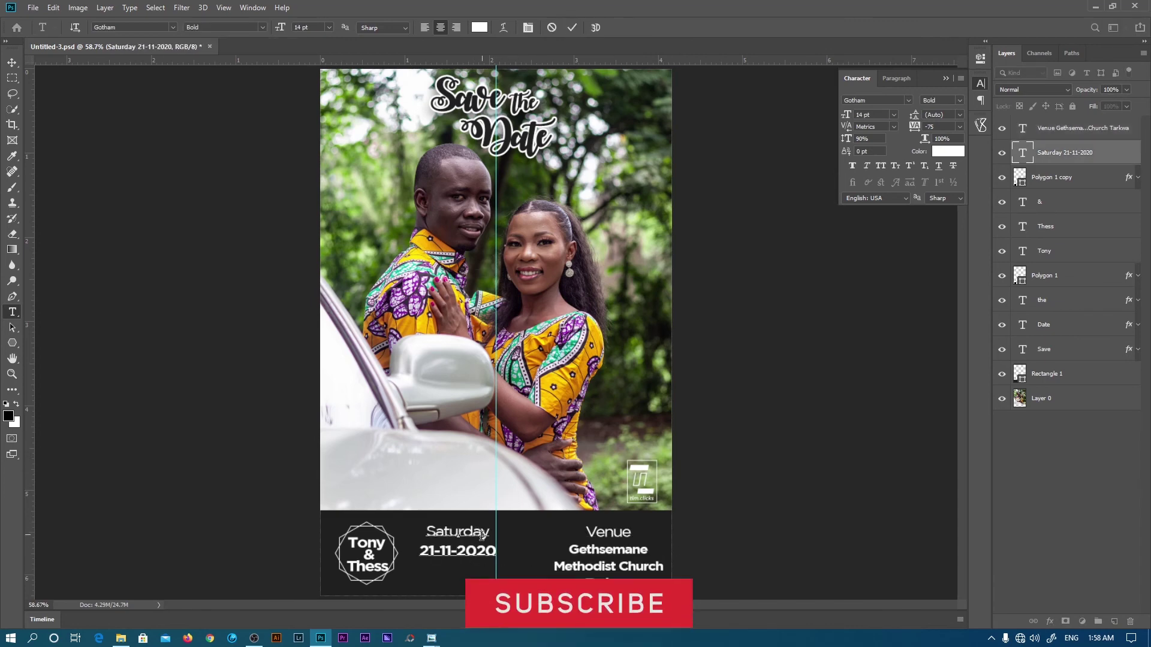
triple_click(479, 544)
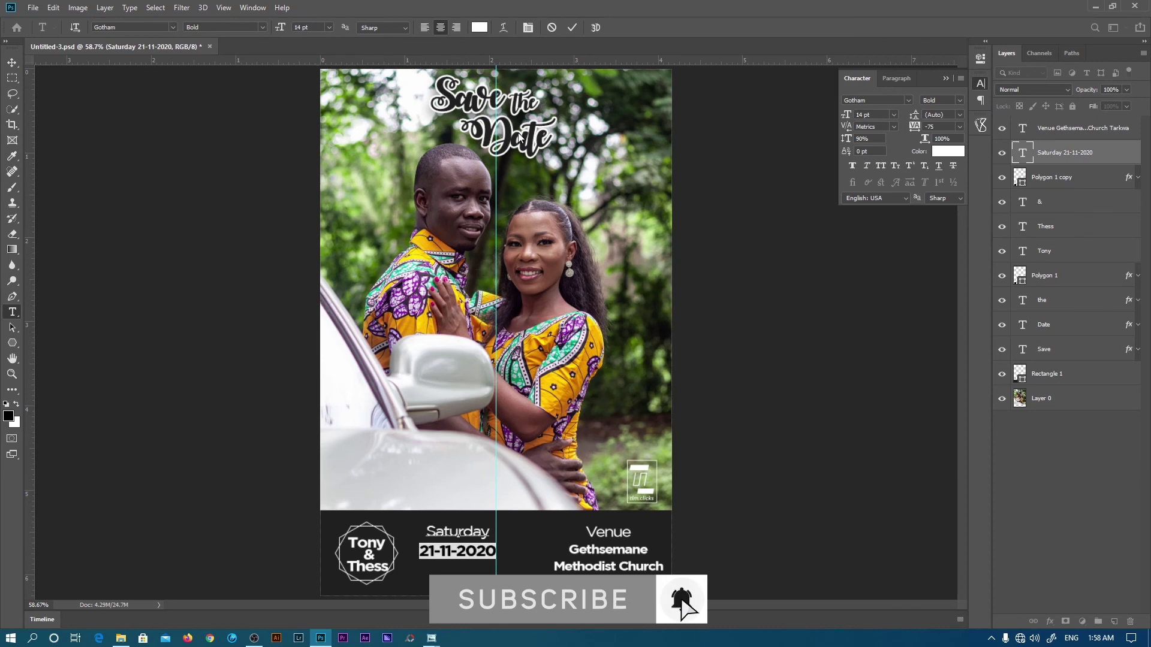
left_click(573, 27)
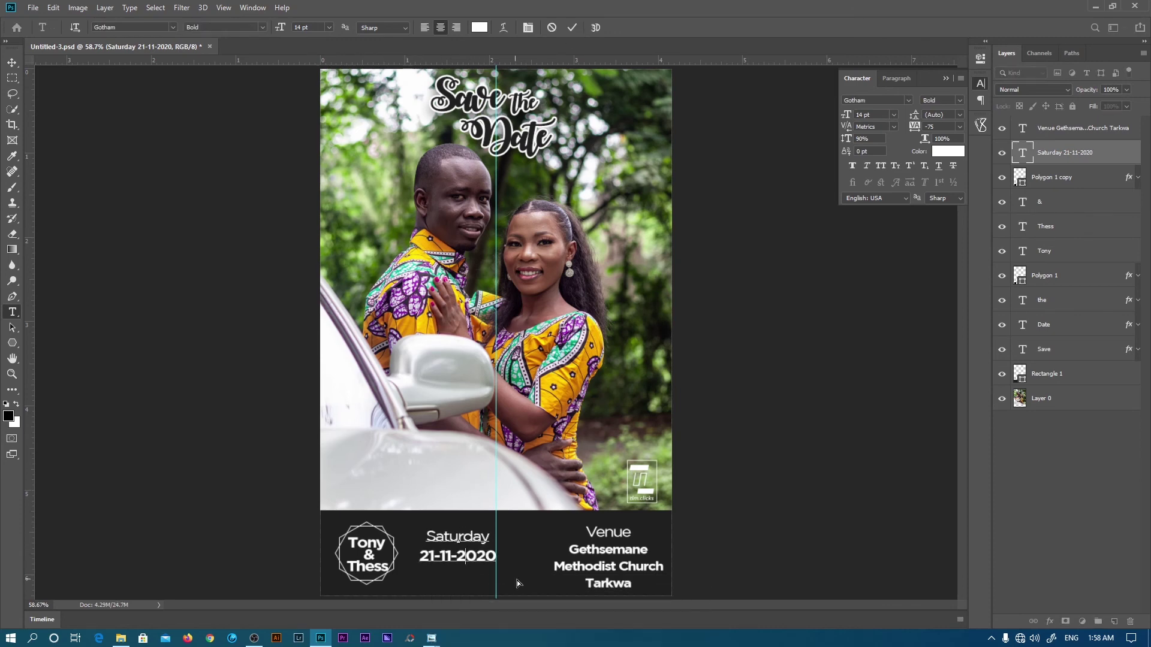
key("ctrl+Up")
key("ctrl+Up")
key("ctrl+Up")
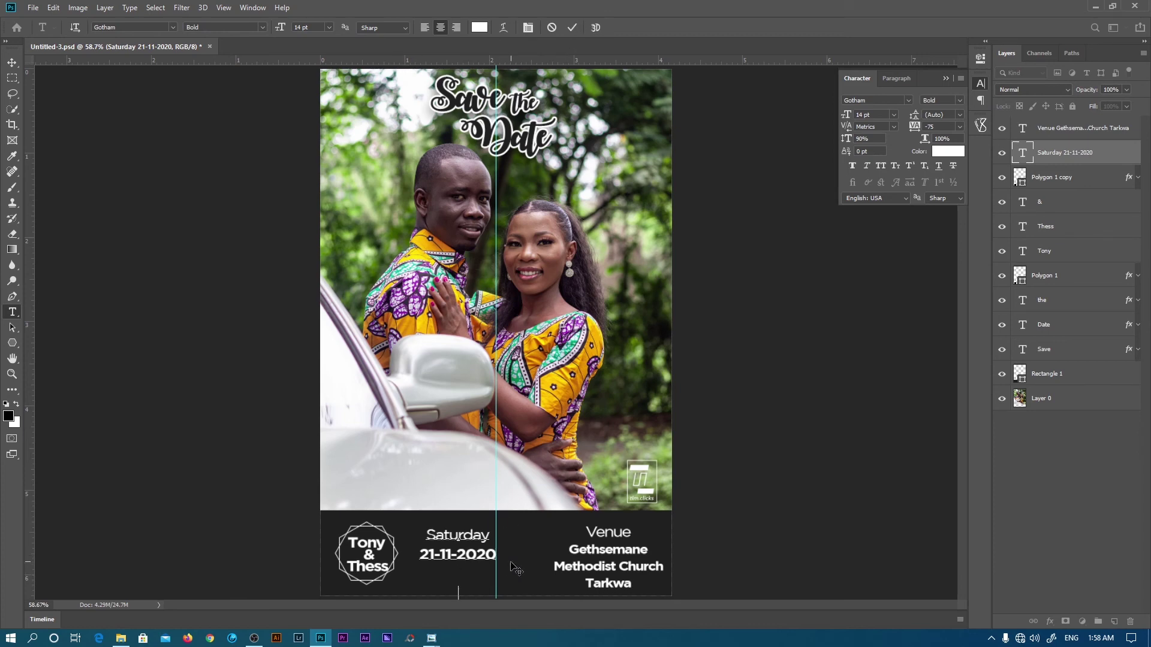
- Paste a copy of the date lines below and edit them to read 'Time' / '9:00 am'
key("ctrl+a")
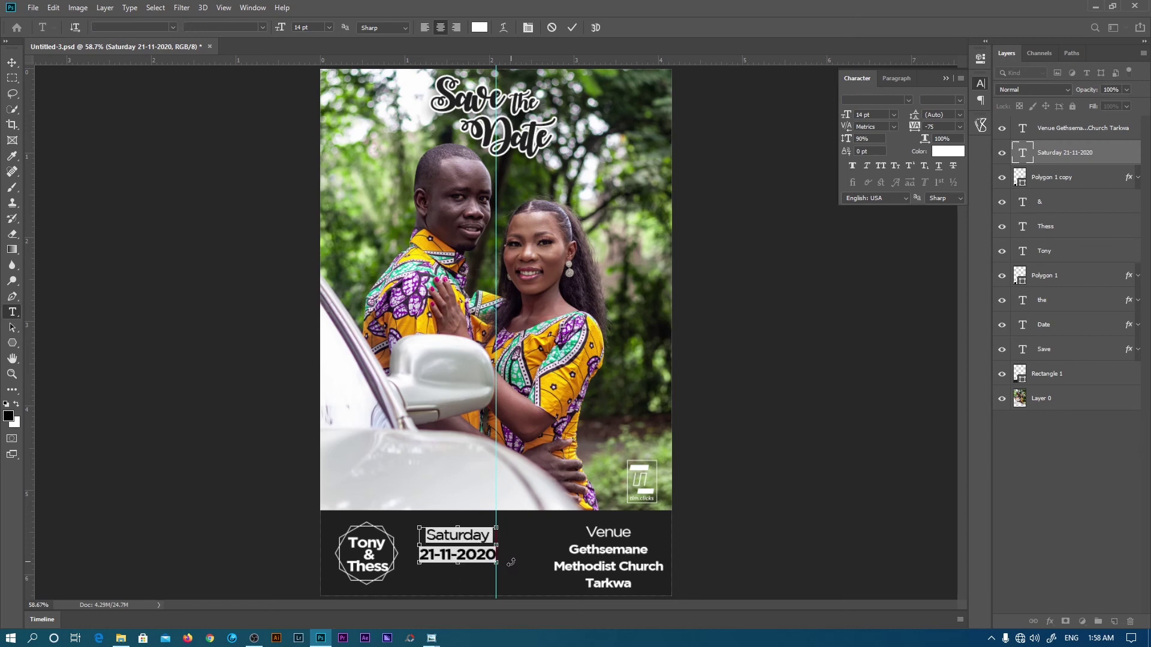
left_click(516, 570)
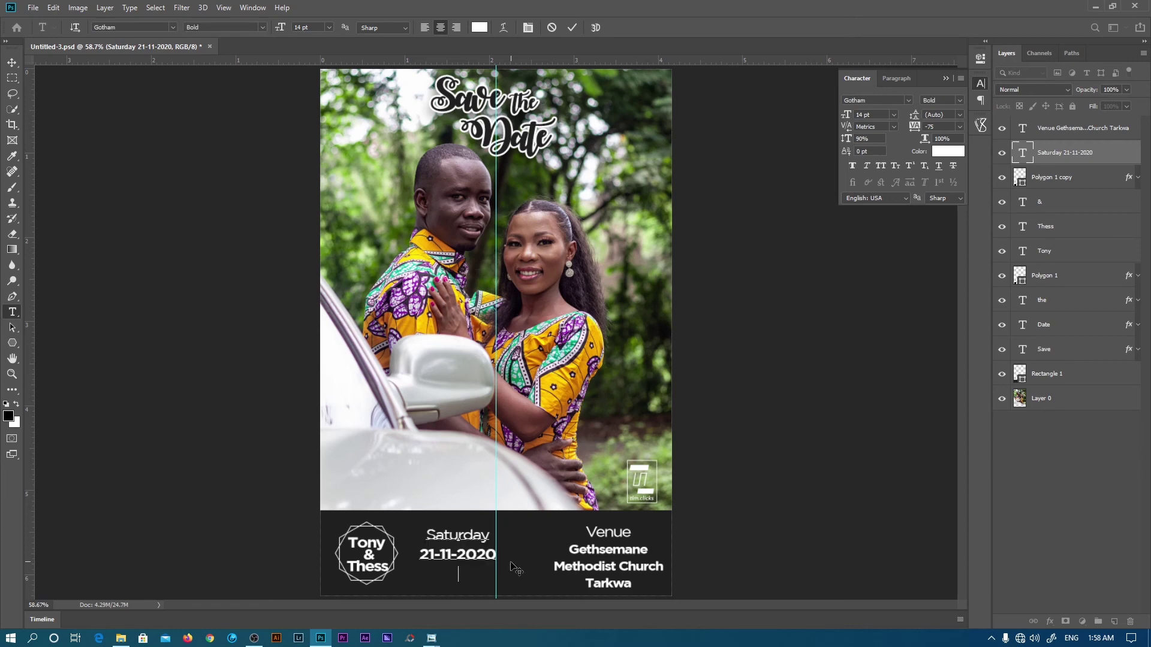
key("ctrl+v")
double_click(483, 594)
type("Time")
left_click_drag(535, 588, 533, 560)
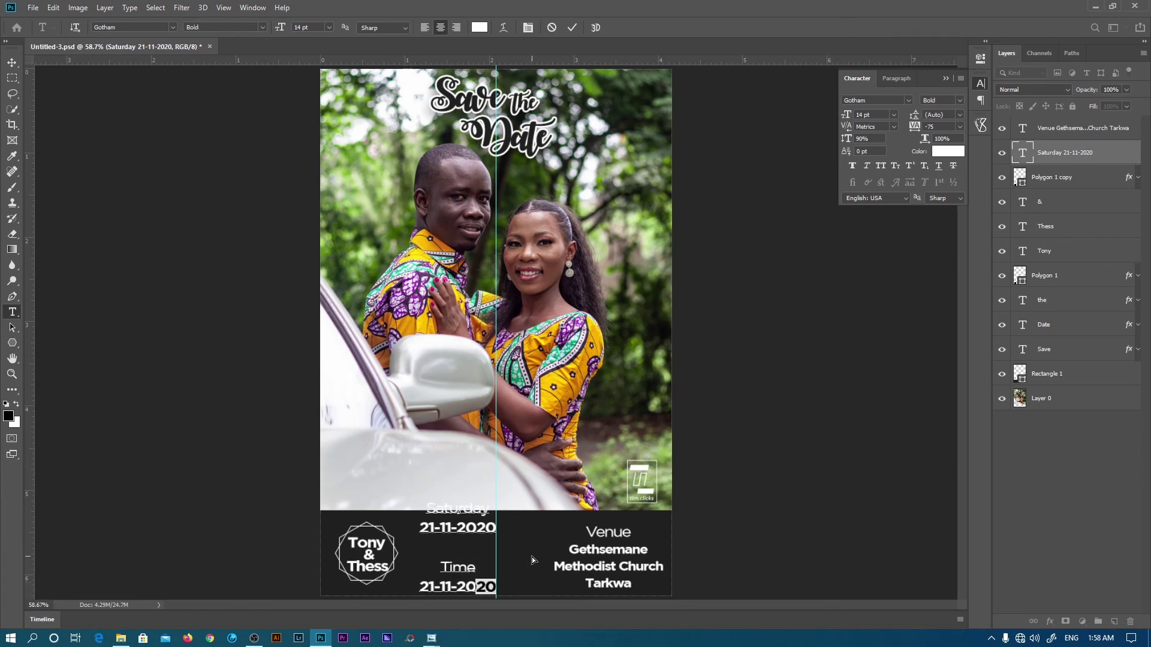
triple_click(477, 588)
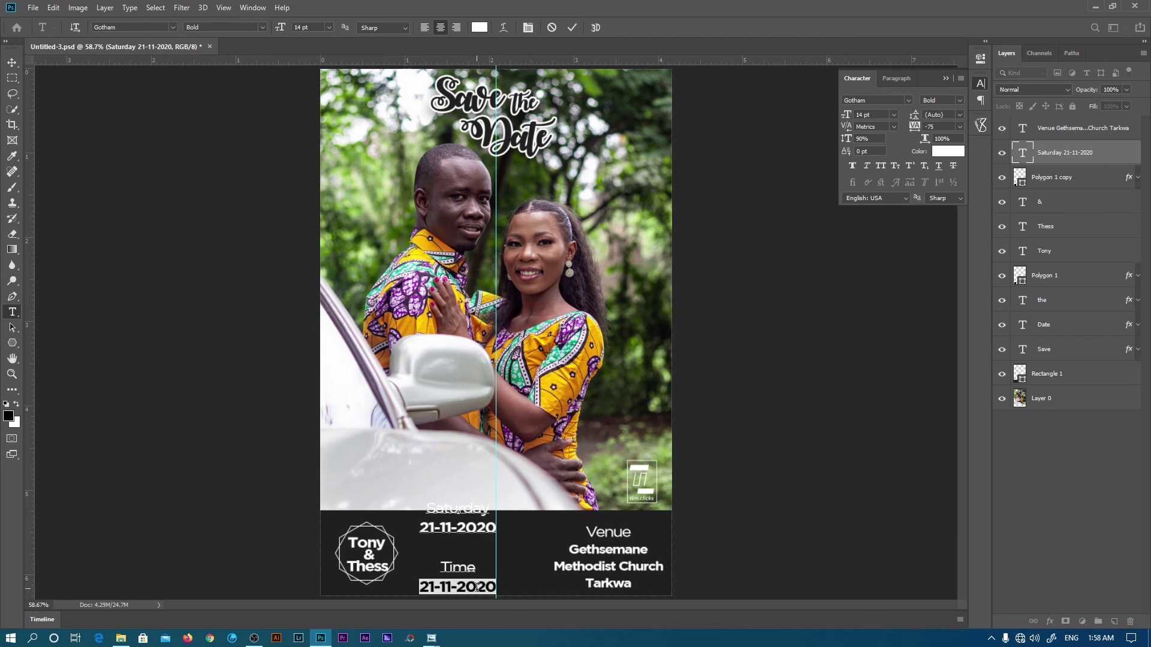
type("9:00")
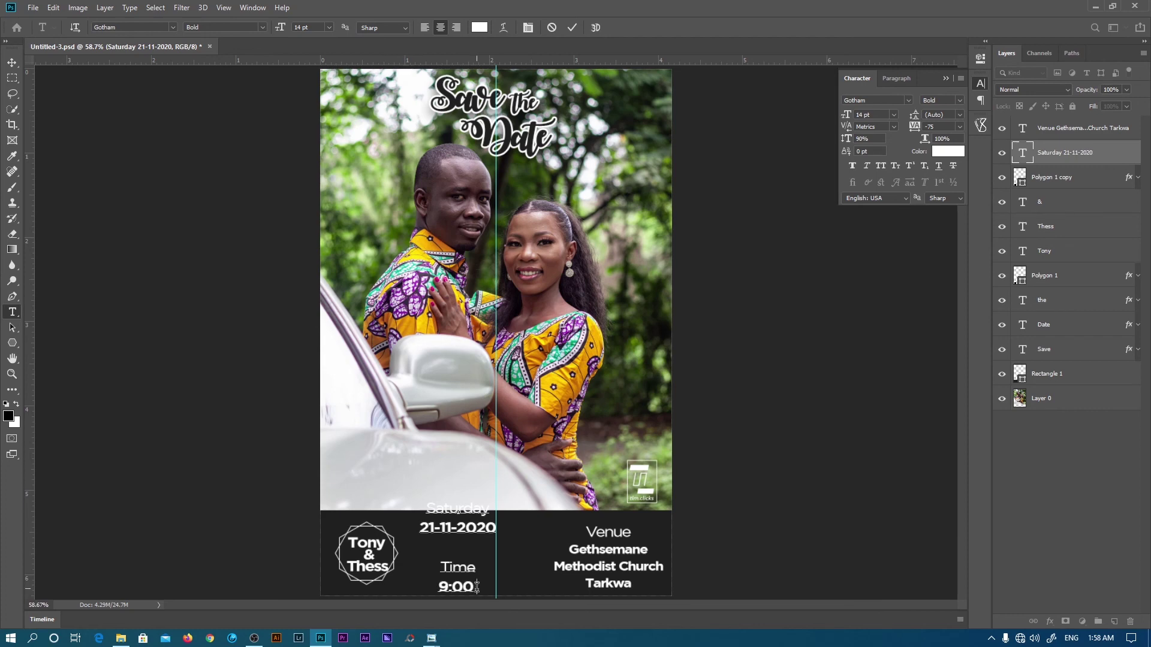
type(" am")
- Remove the Time lines from the date layer and move the date block back down
left_click_drag(488, 588, 432, 569)
key("ctrl+c")
key("BackSpace")
key("ctrl+Return")
left_click_drag(466, 557, 468, 574)
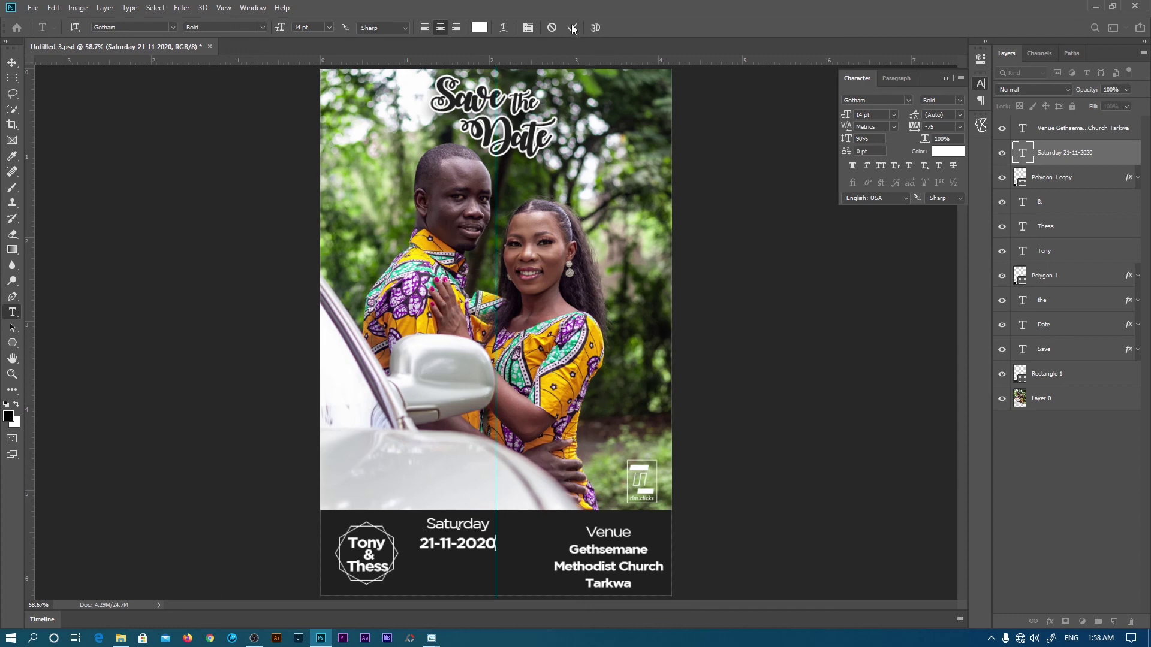
key("ctrl+Return")
- Paste 'Time / 9:00 am' into a new text layer placed under the date
left_click(501, 490)
key("ctrl+v")
left_click_drag(575, 493, 531, 569)
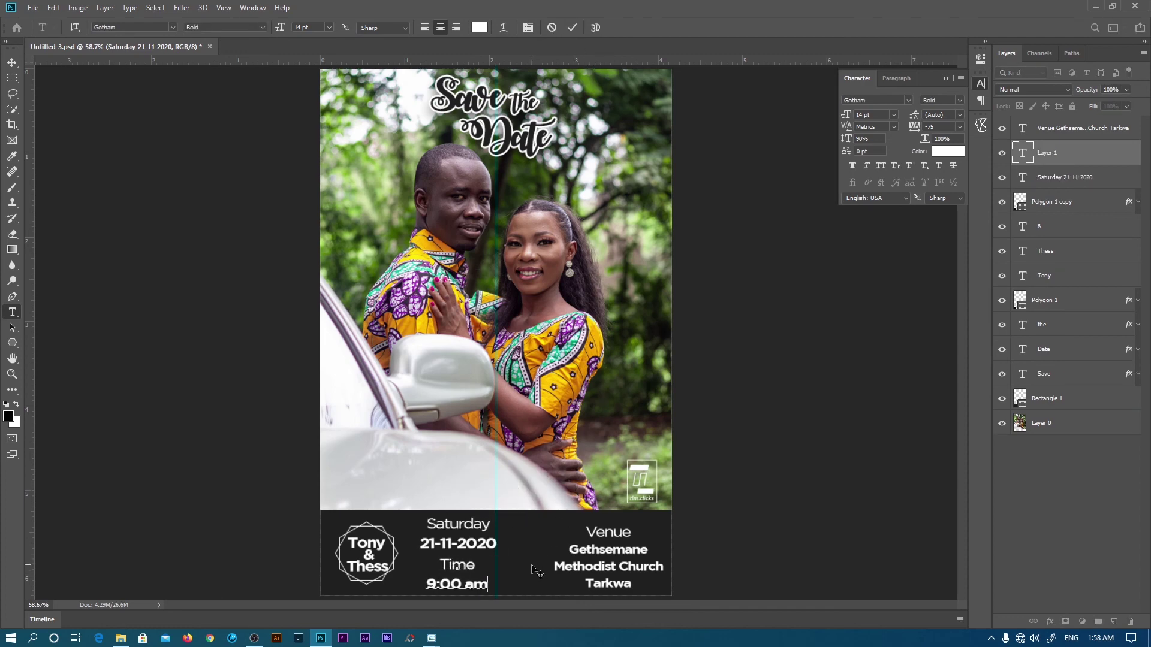
left_click(573, 28)
key("z")
left_click_drag(509, 454, 498, 456)
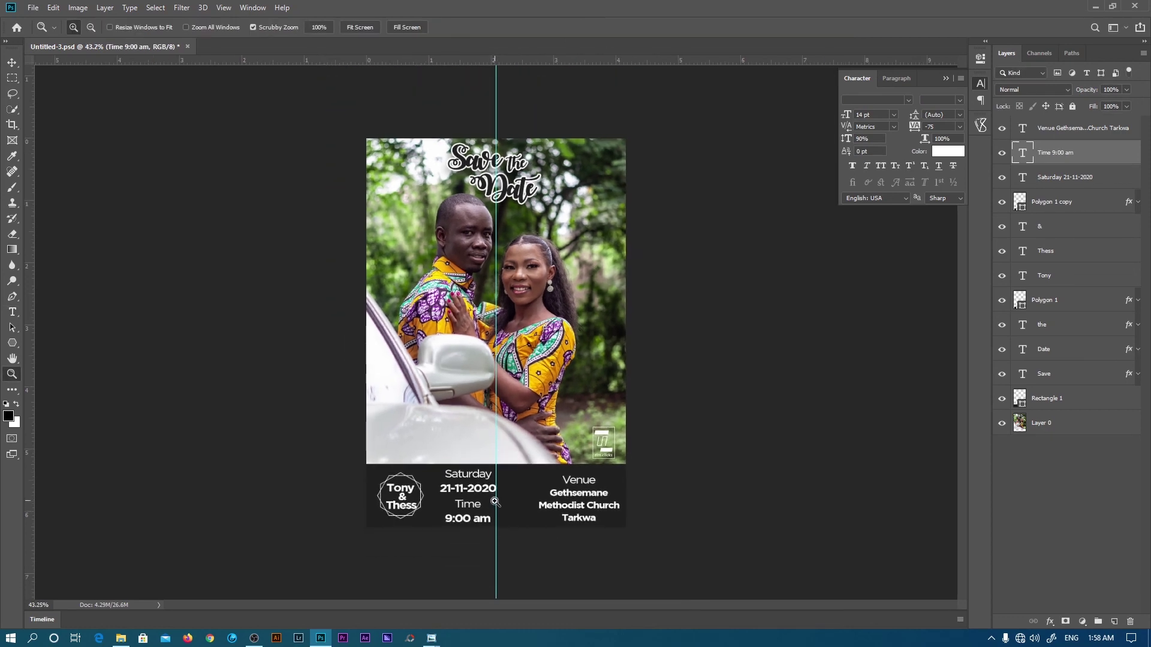
key("v")
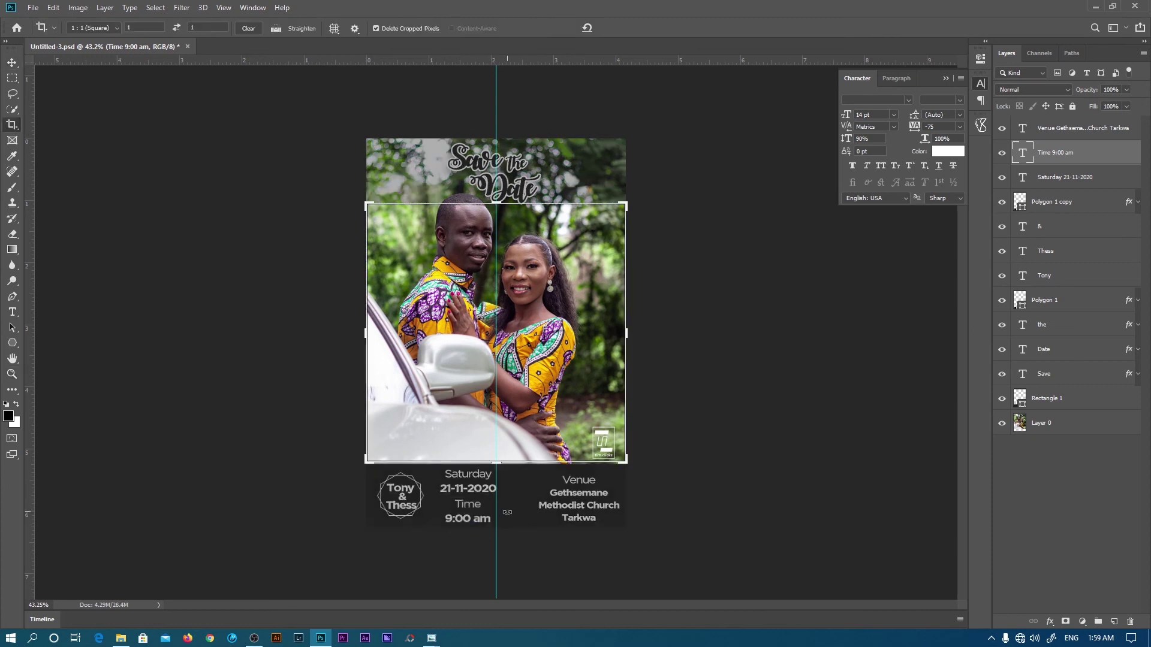
key("c")
left_click(94, 27)
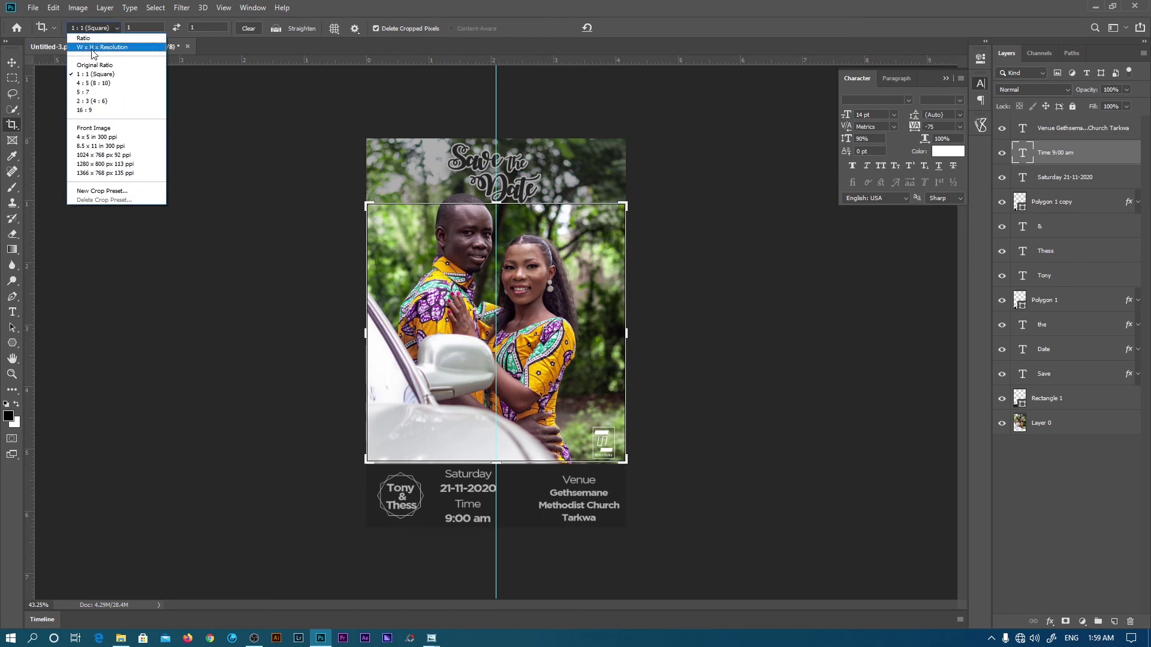
left_click(106, 48)
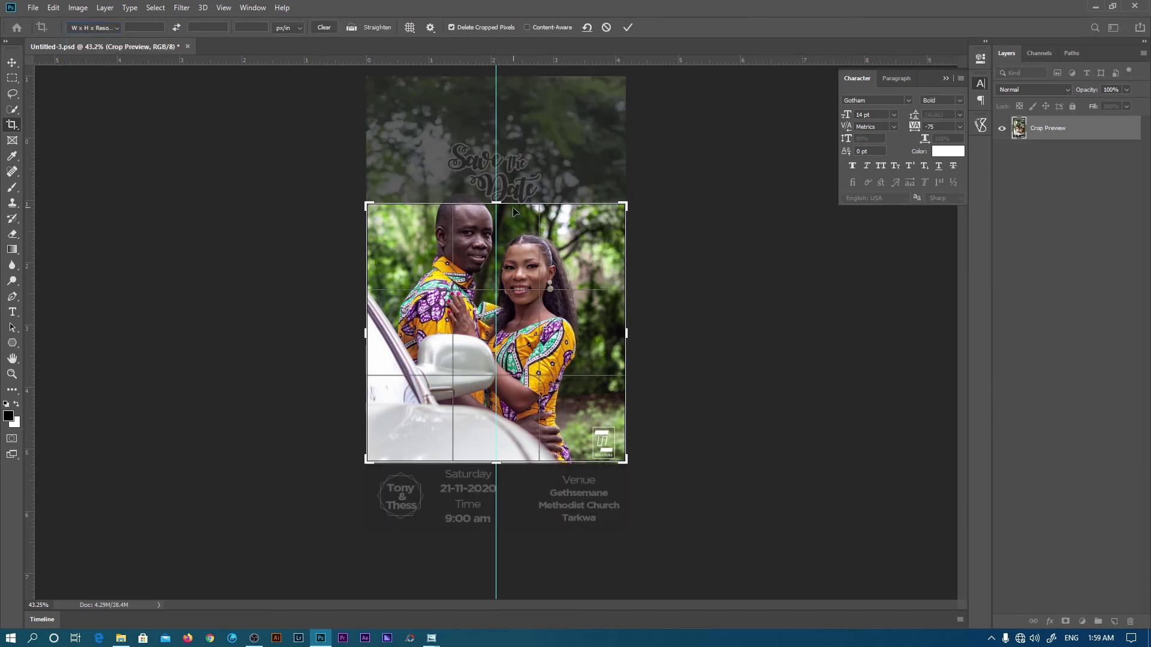
left_click(607, 28)
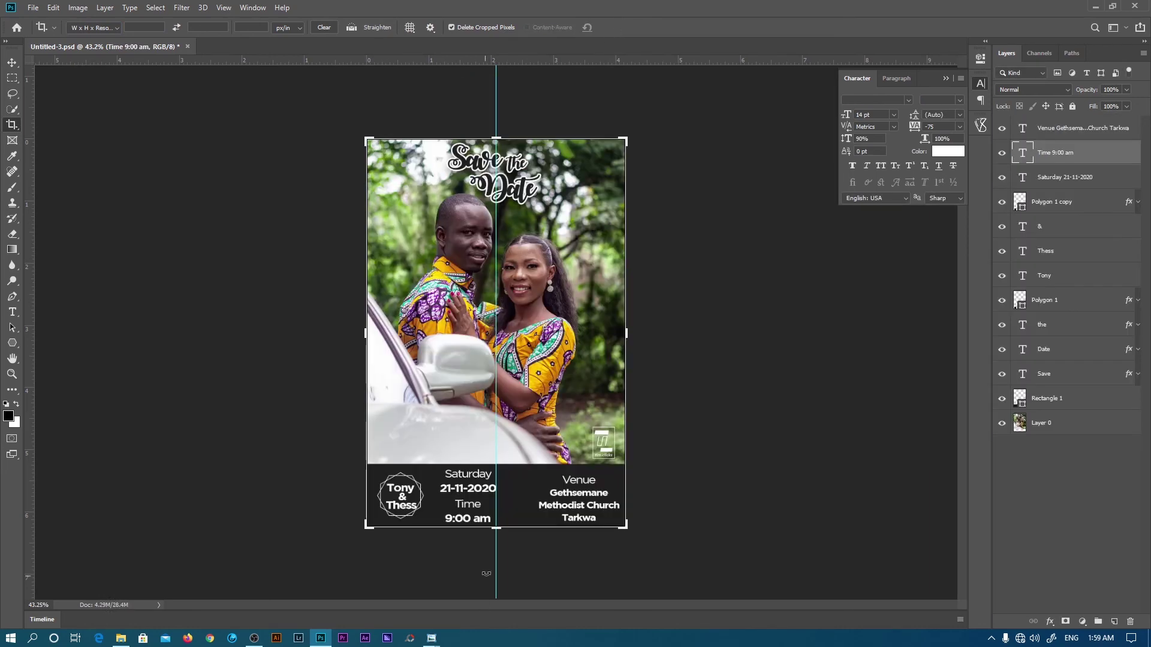
left_click_drag(497, 528, 498, 560)
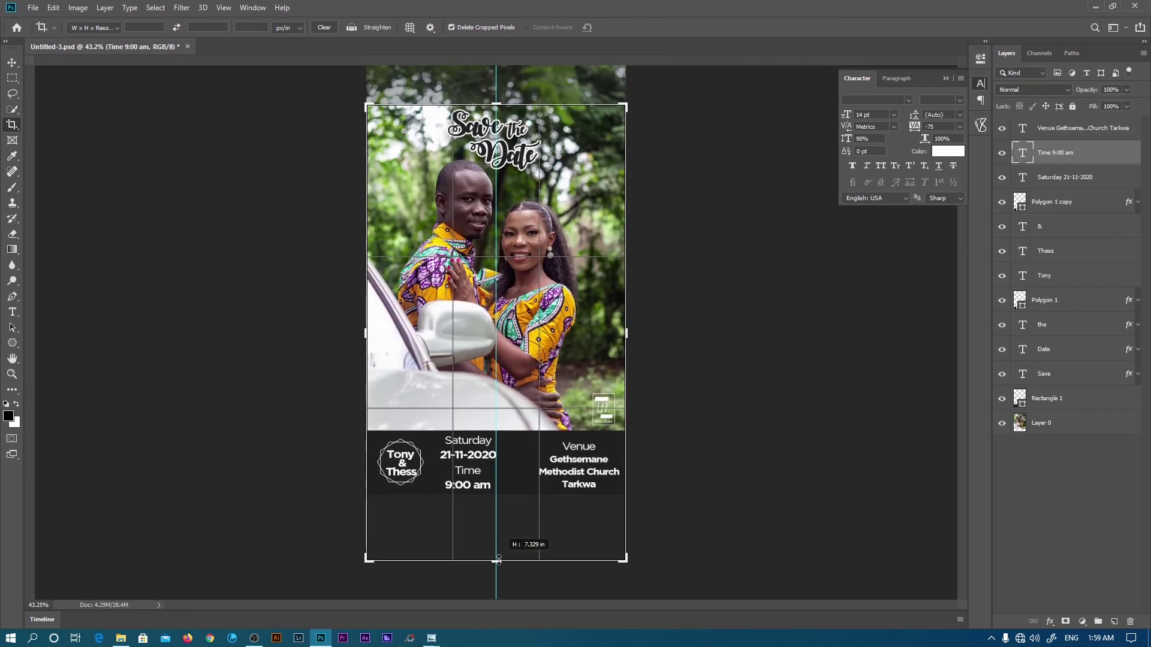
left_click(606, 30)
key("z")
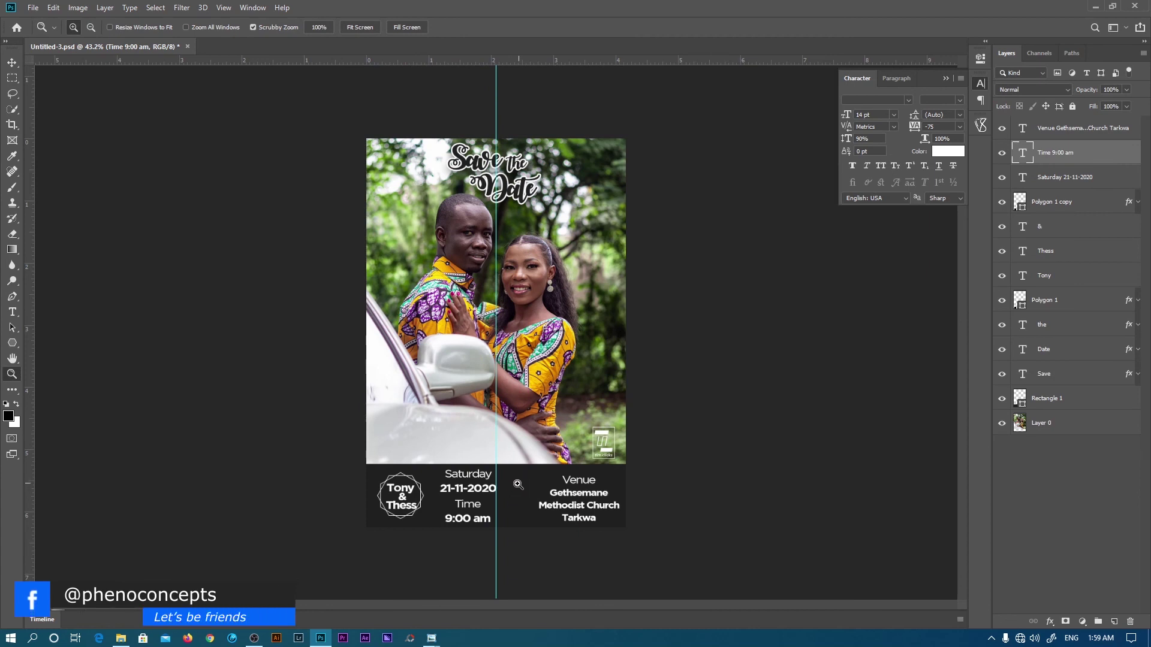
- Nudge the Venue text block slightly left toward the centre guide
key("t")
left_click(593, 514)
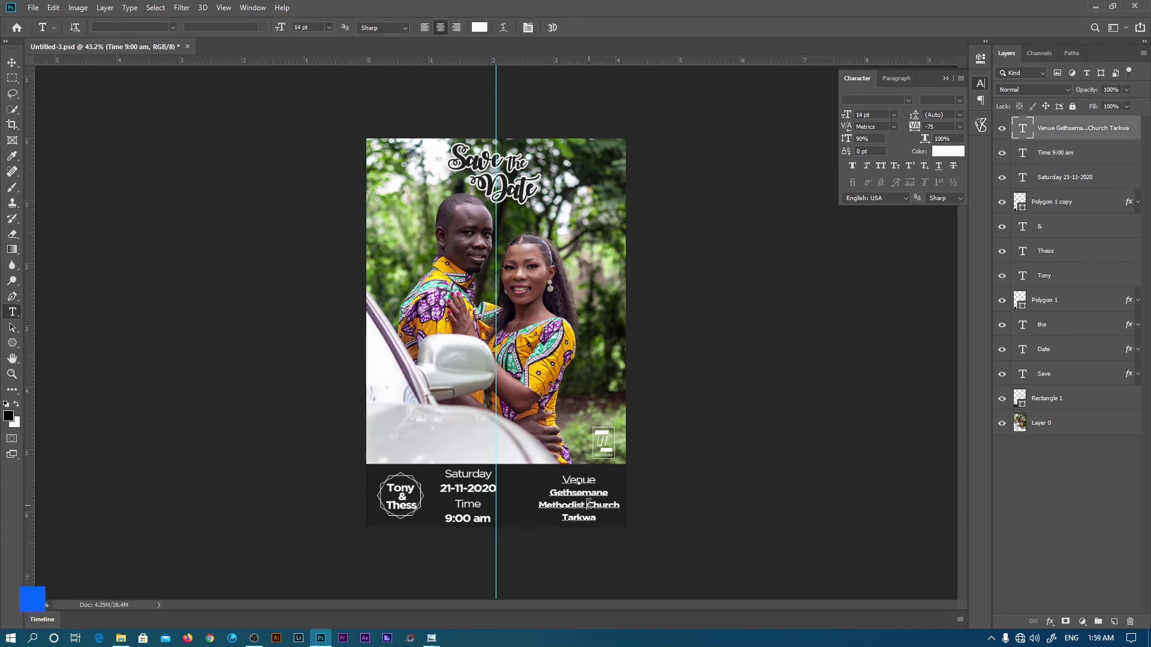
left_click_drag(616, 547, 600, 545)
left_click(573, 28)
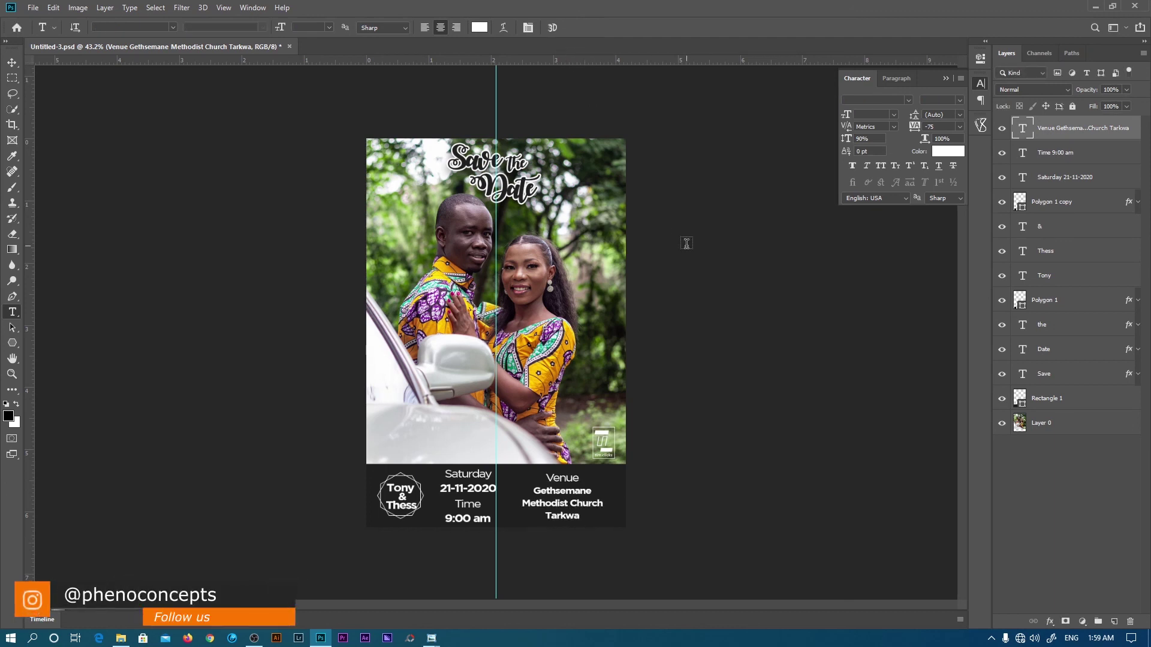